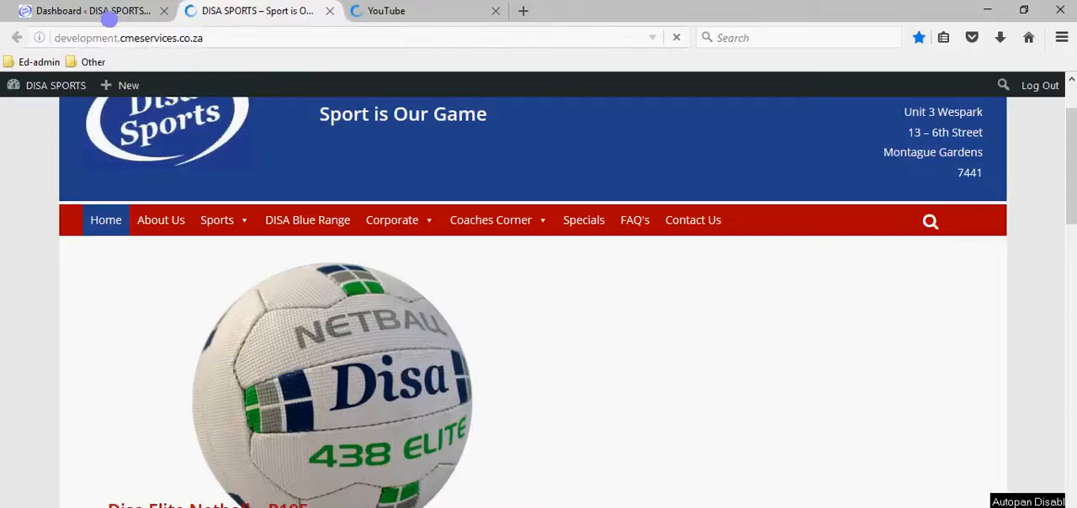
Open the list of all posts in the site's WordPress admin area.
click(98, 12)
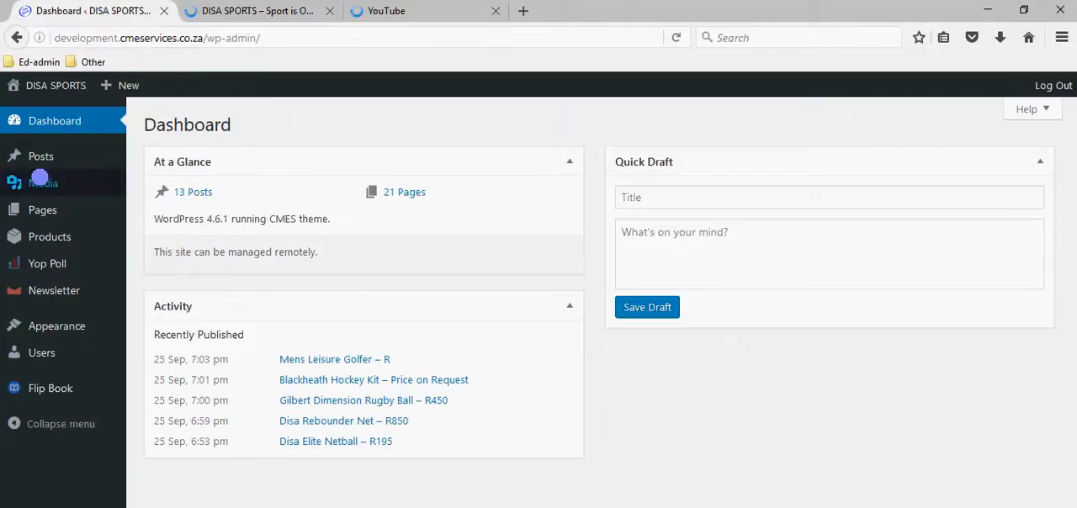
mouse_move(39, 165)
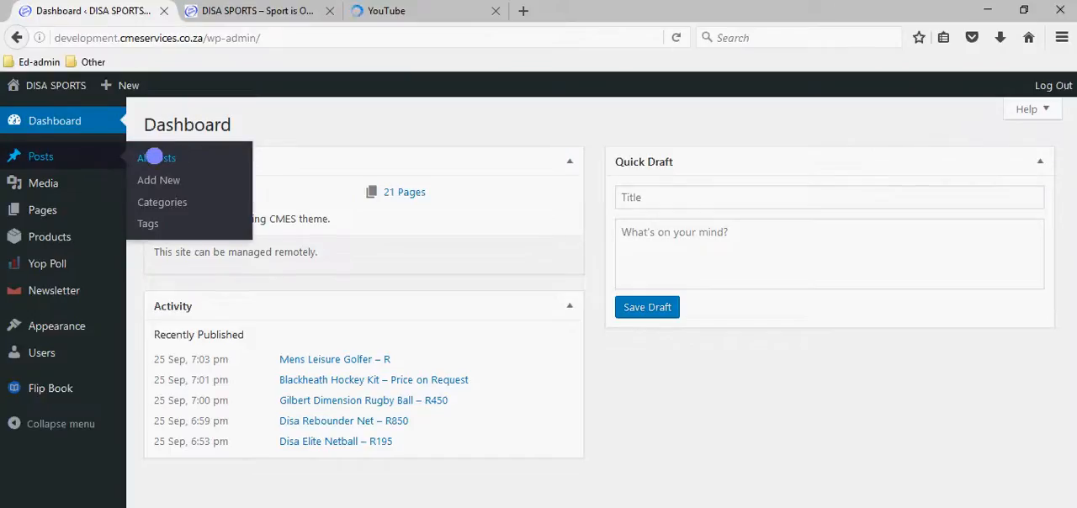
click(155, 157)
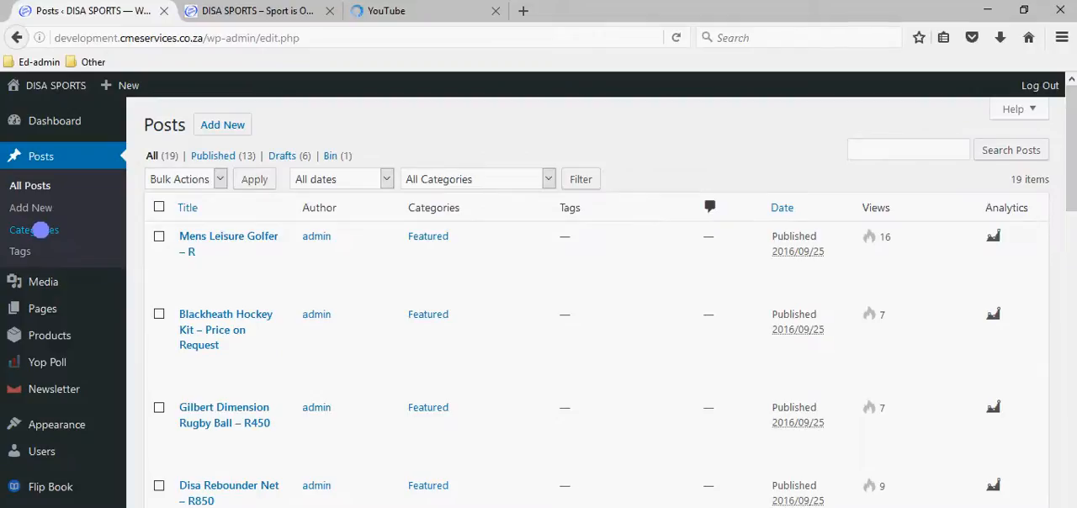
Open the post categories page in a separate browser tab and review the full category list.
right_click(41, 229)
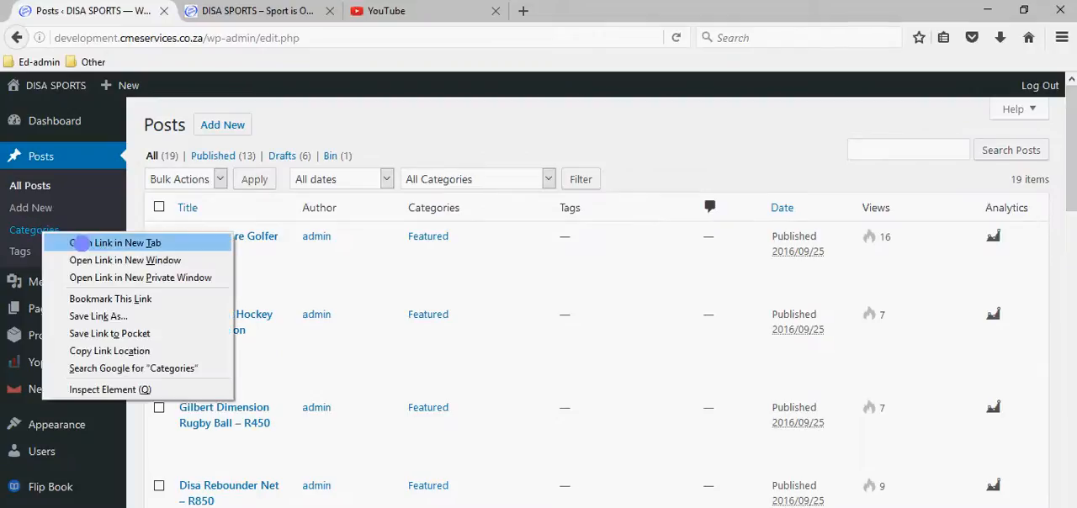
click(84, 240)
click(232, 11)
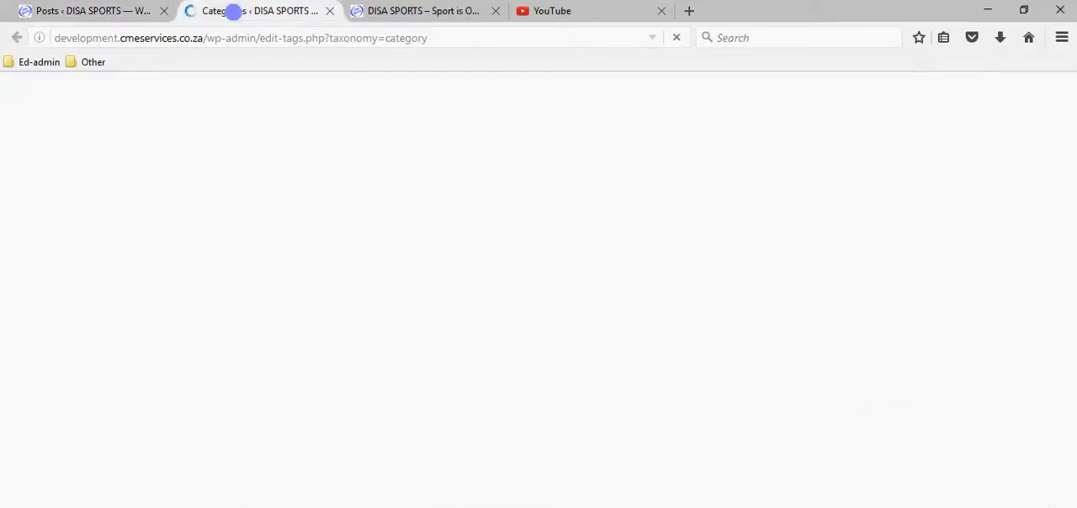
scroll(525, 320, down, 5)
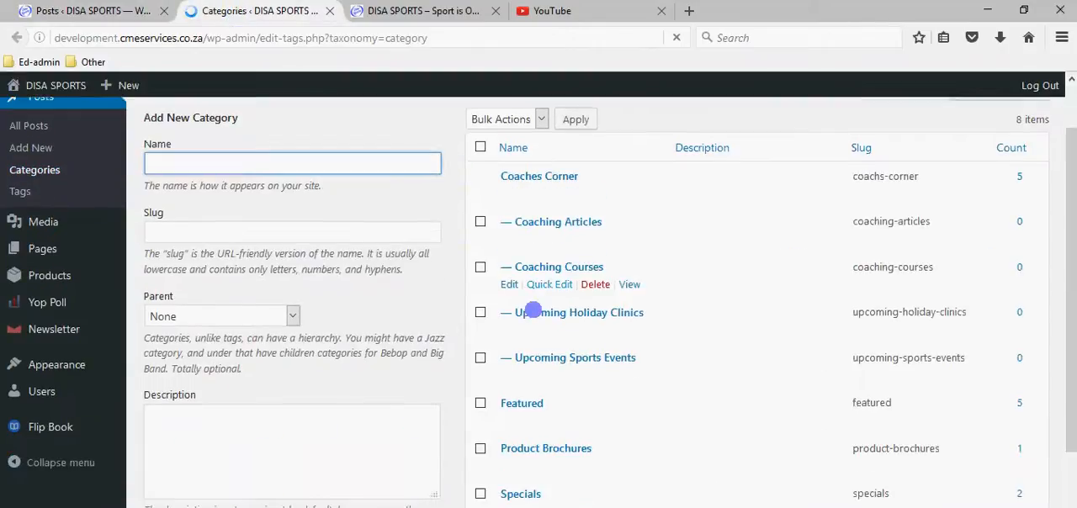
scroll(568, 317, up, 2)
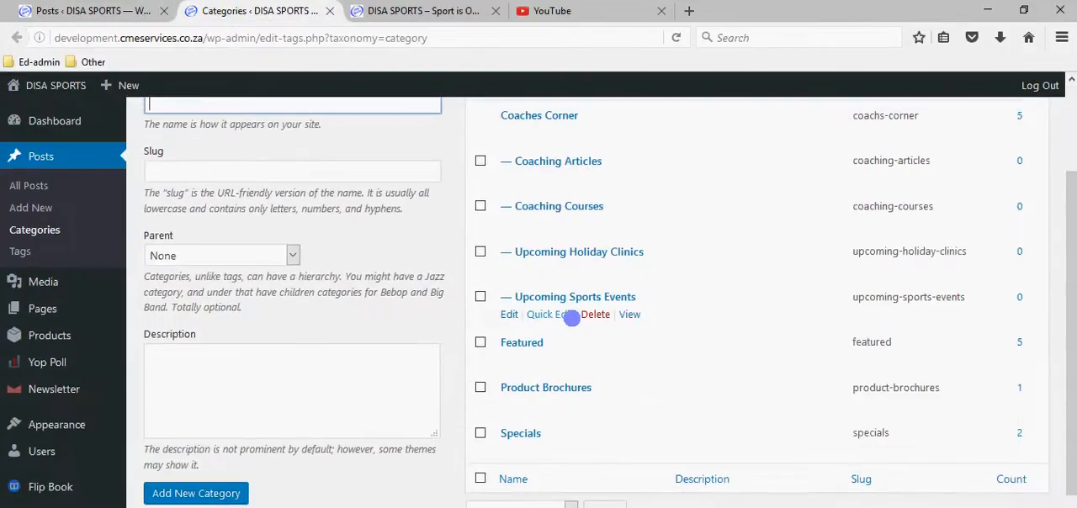
scroll(571, 317, up, 2)
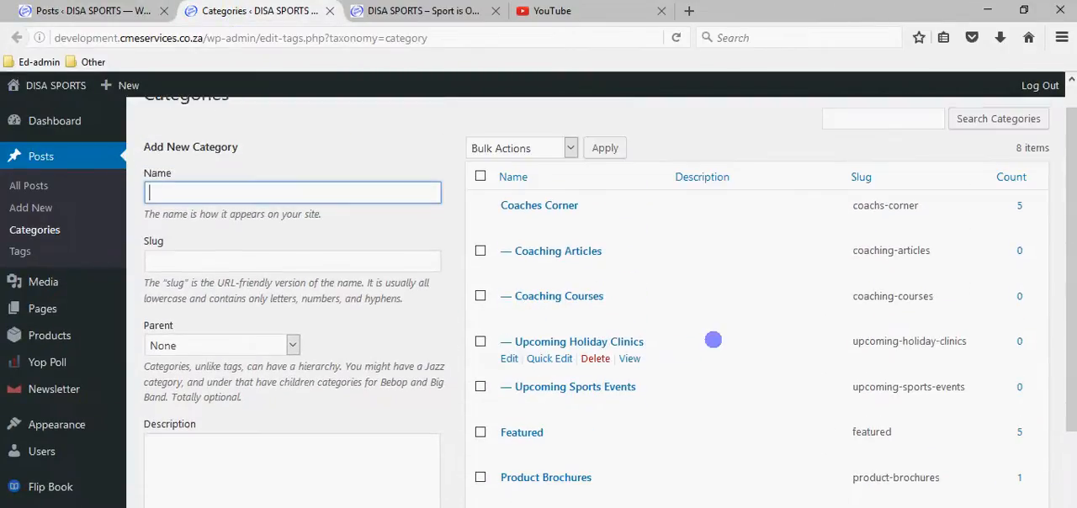
scroll(712, 338, down, 2)
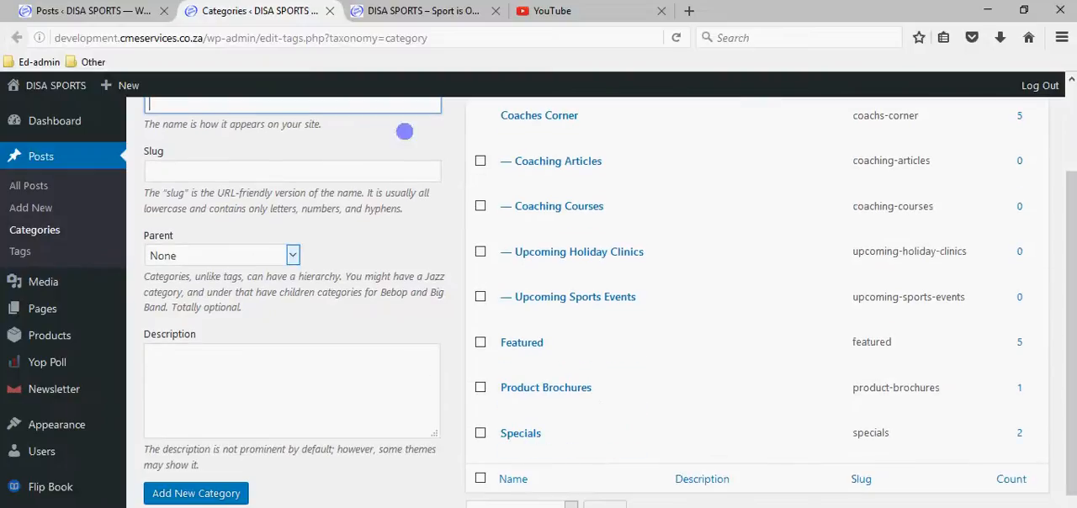
Compare the Specials and Product Brochures post categories with the live site's home page and its navigation.
click(420, 11)
mouse_move(444, 227)
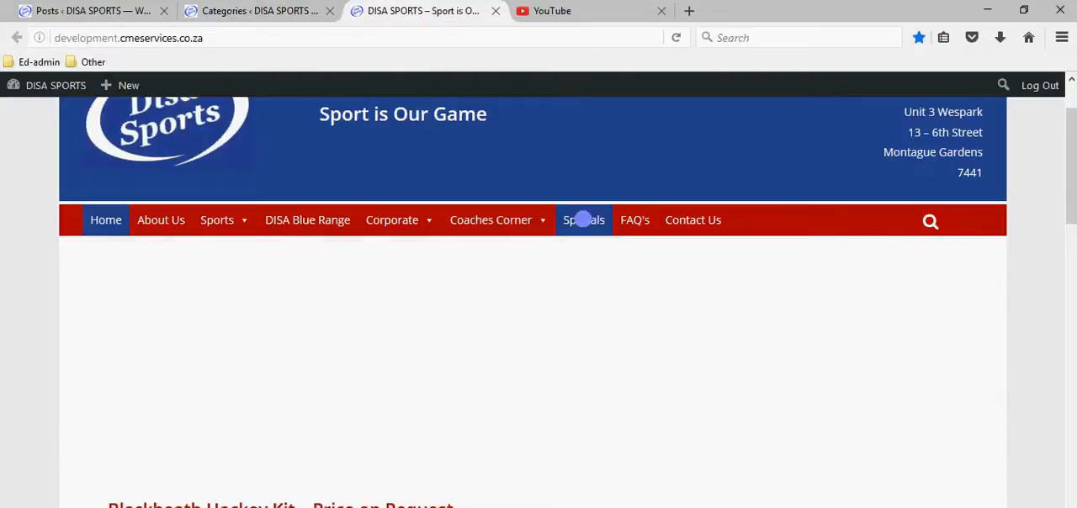
click(252, 11)
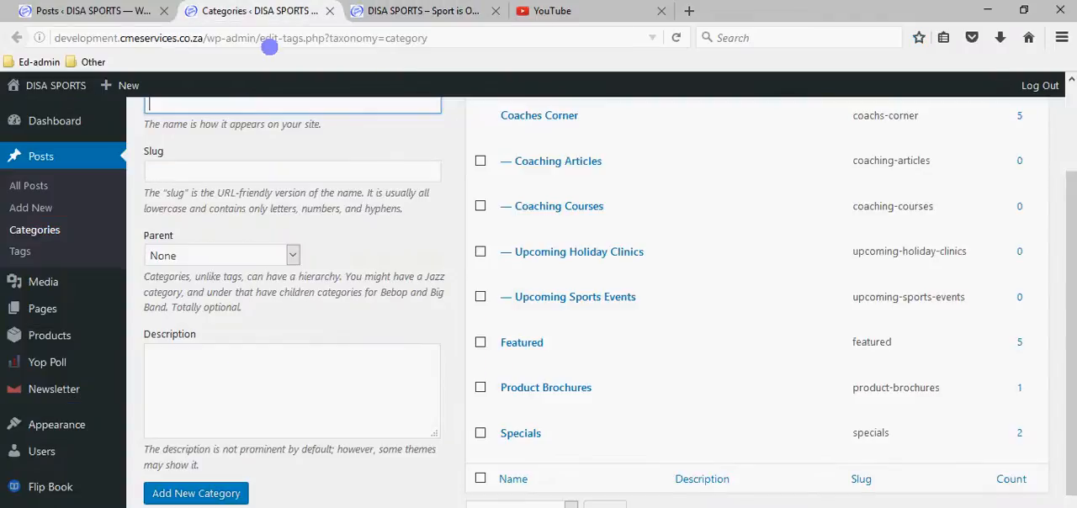
mouse_move(483, 317)
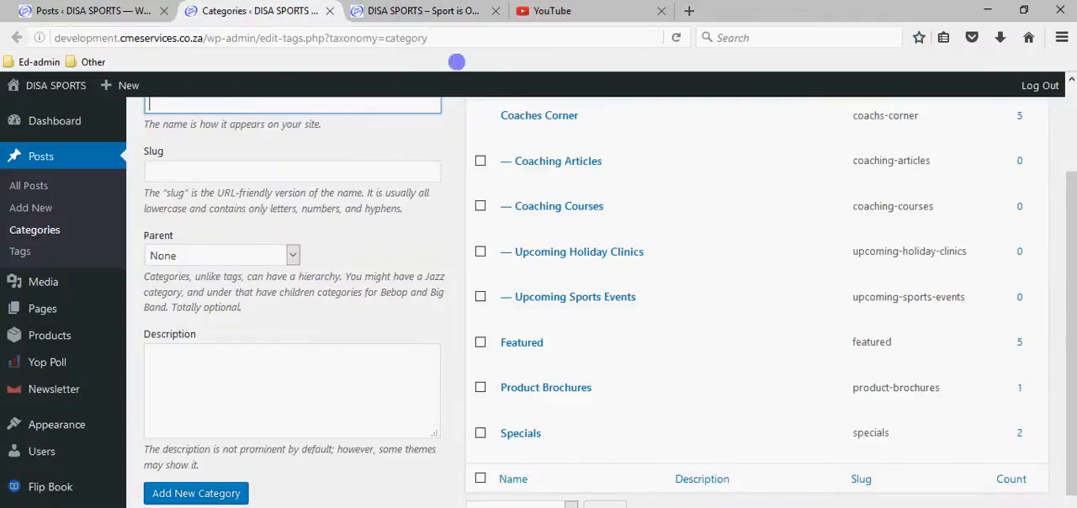
click(437, 12)
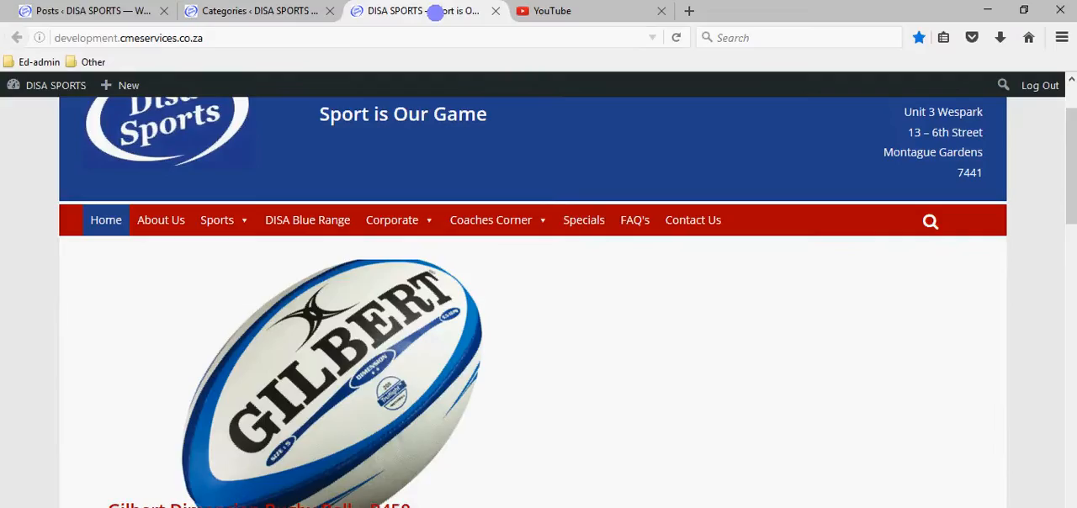
click(255, 15)
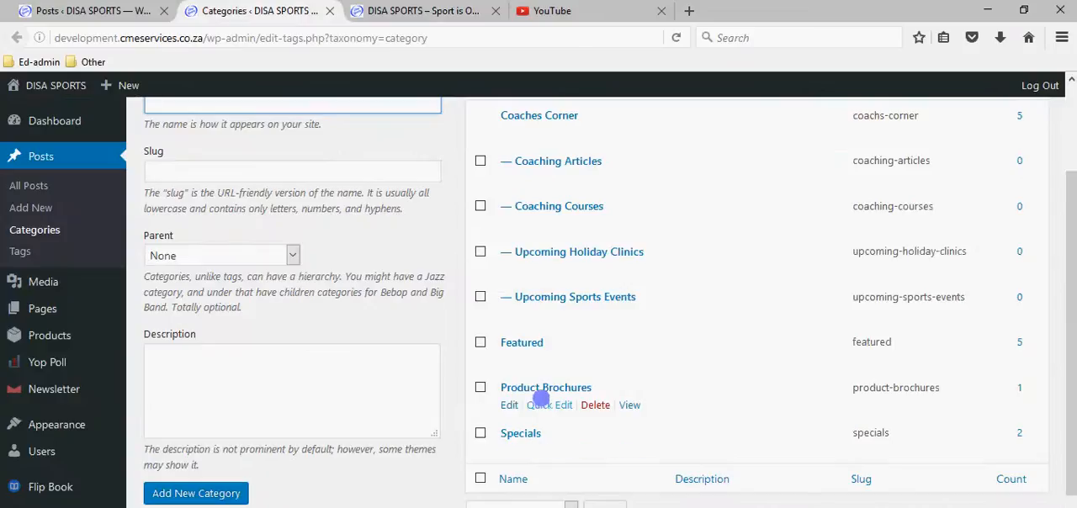
click(437, 12)
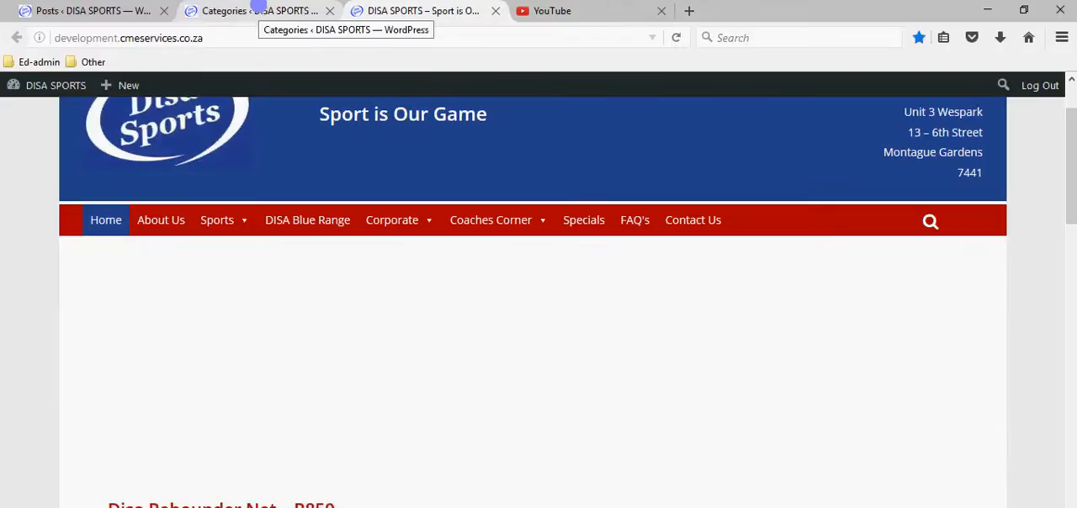
click(258, 10)
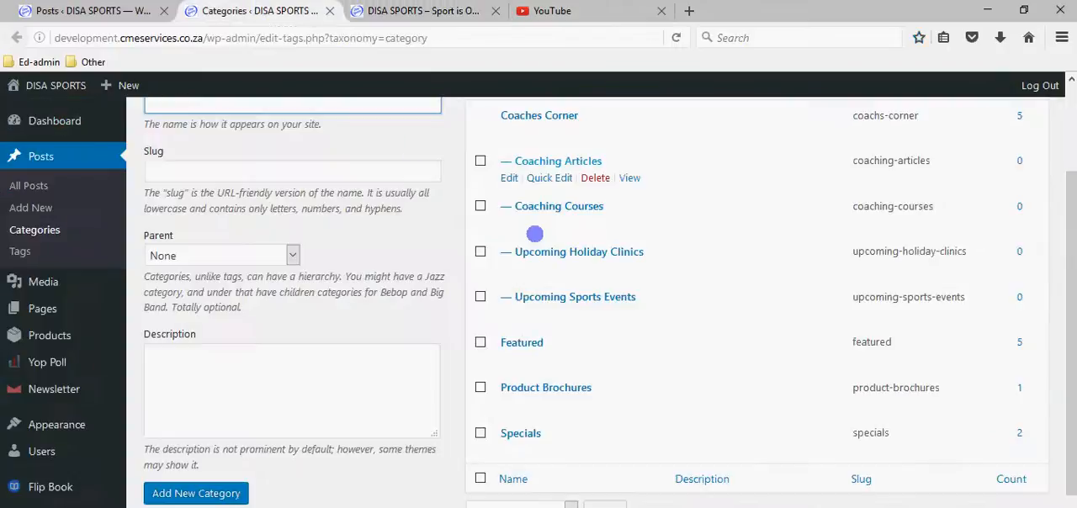
Compare the Coaches Corner subcategories with the live site's submenu, and the Featured category with the home page slider.
scroll(599, 296, up, 2)
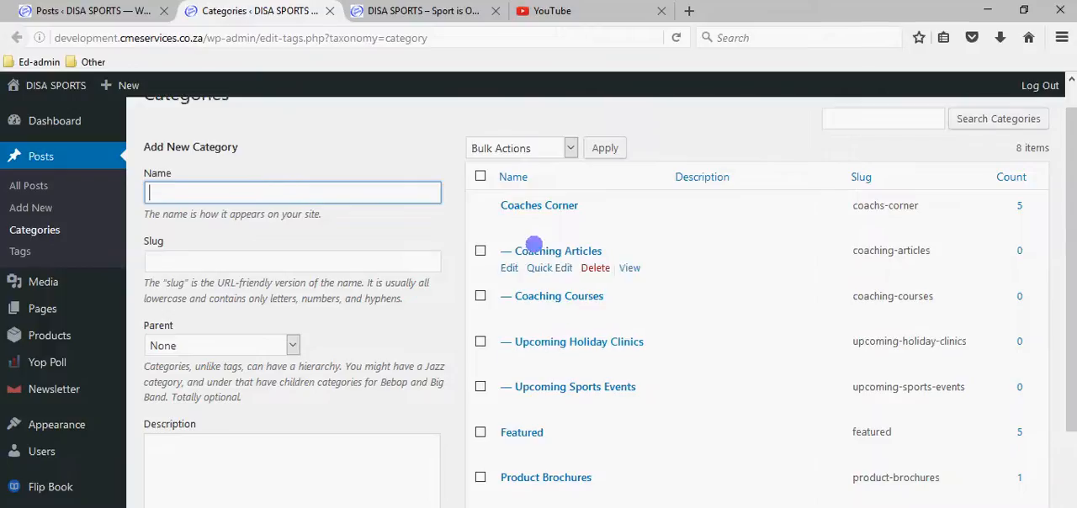
click(433, 11)
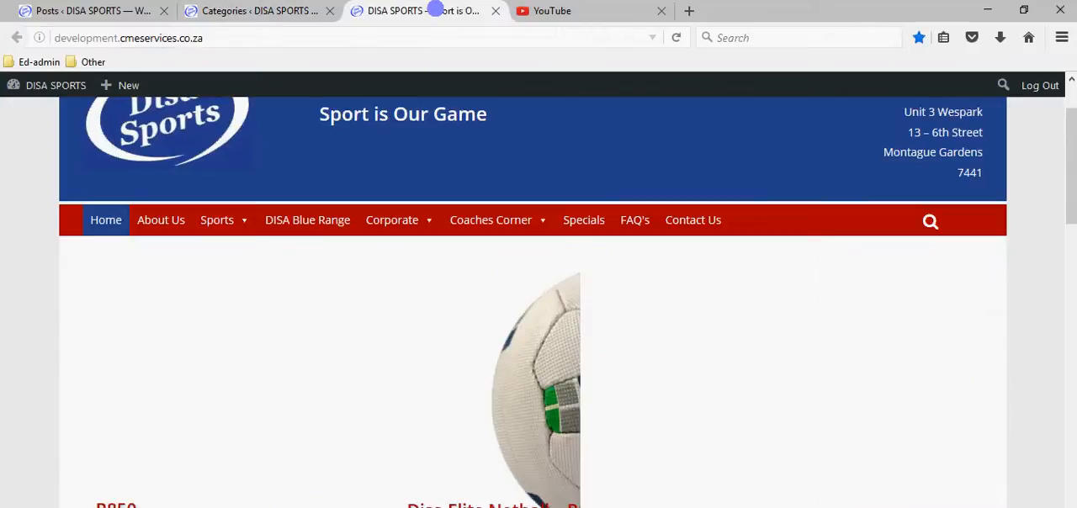
mouse_move(486, 226)
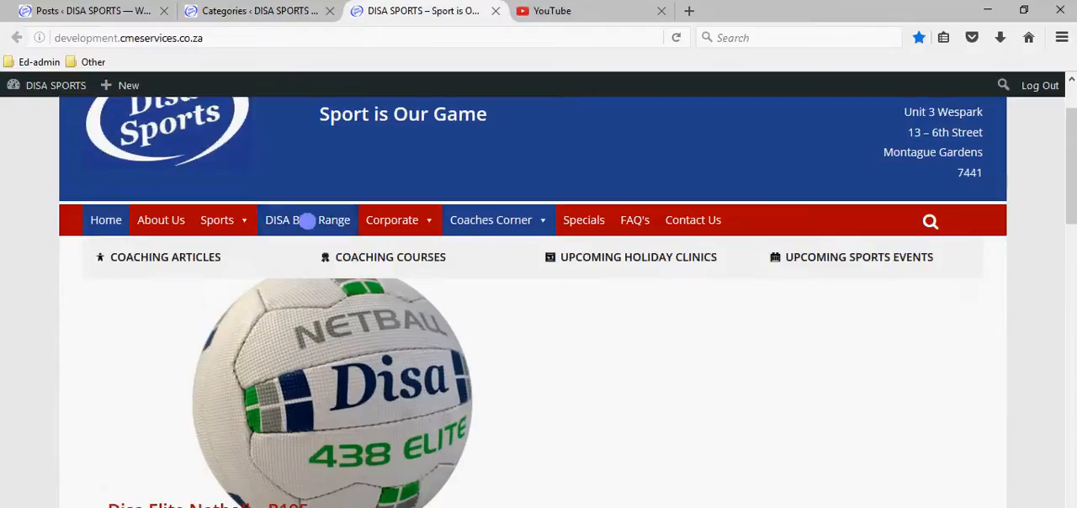
click(275, 20)
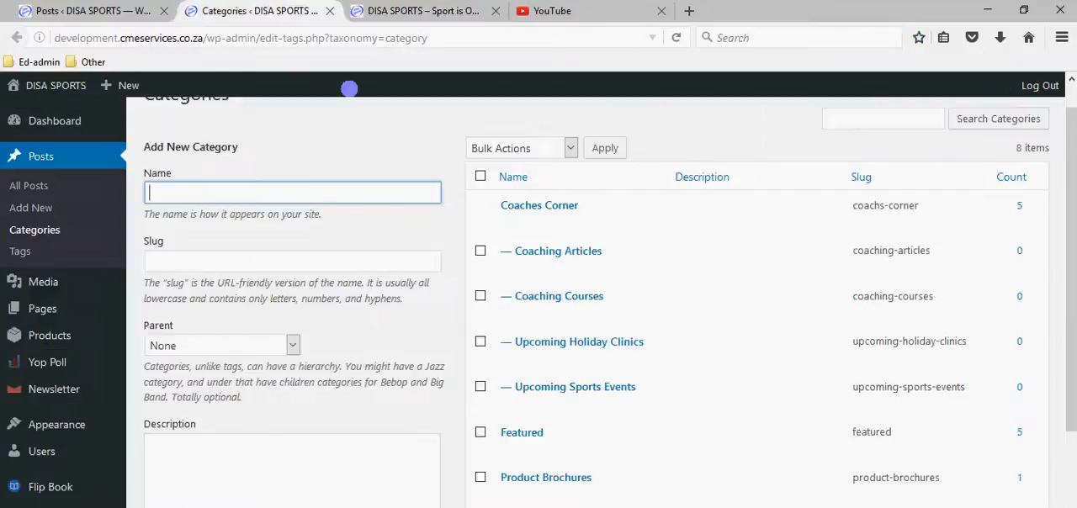
mouse_move(512, 432)
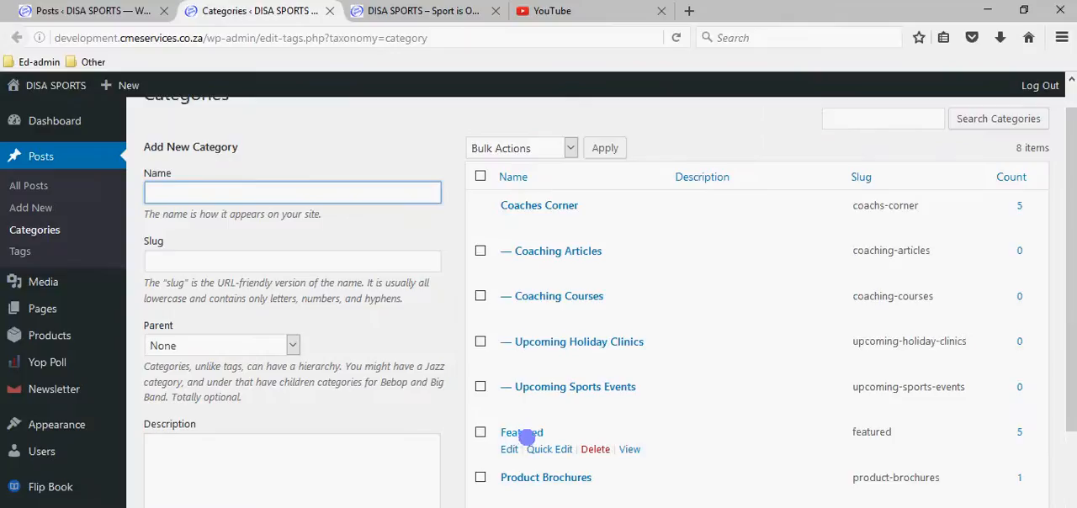
click(439, 18)
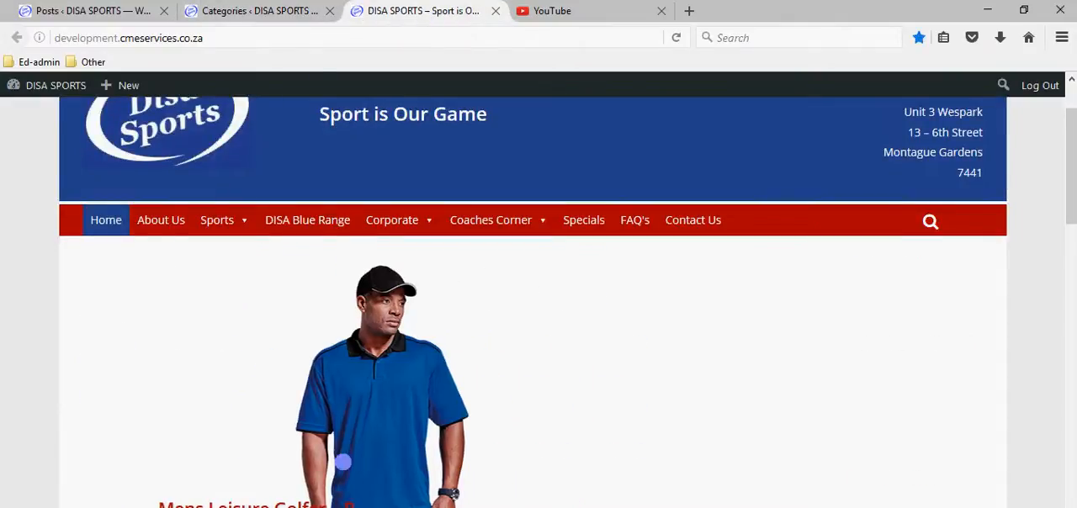
Filter the posts list by the Featured category and review the listed posts.
click(107, 12)
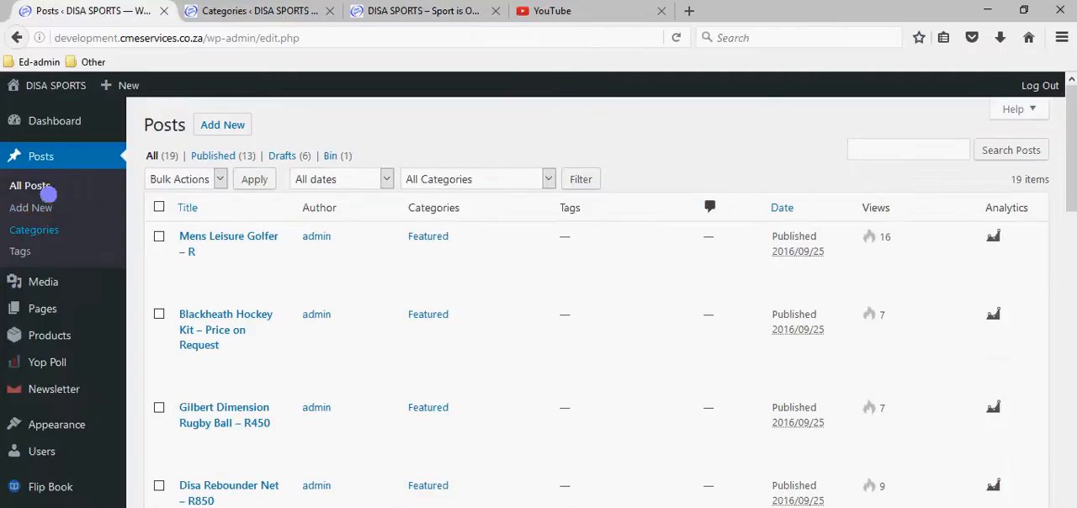
click(426, 180)
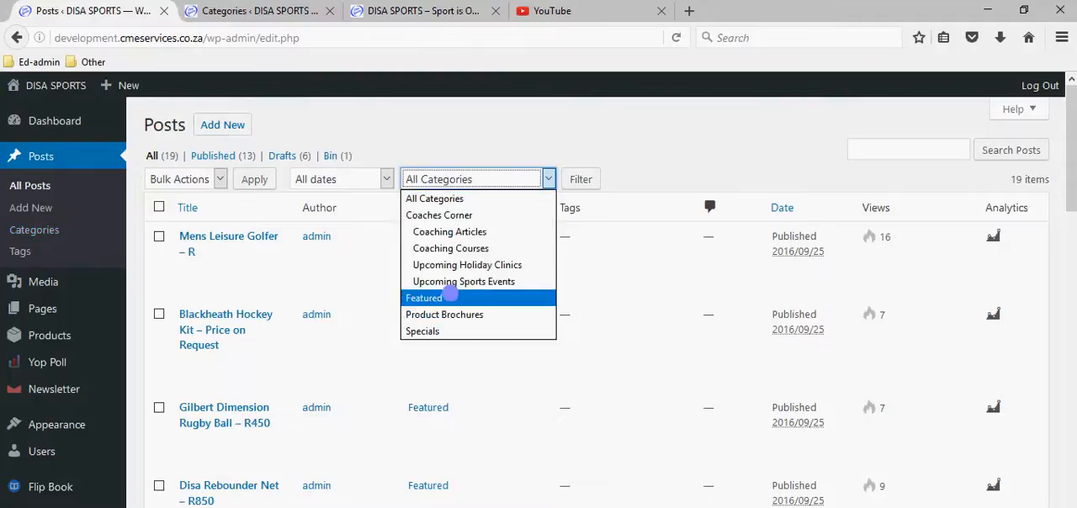
click(444, 297)
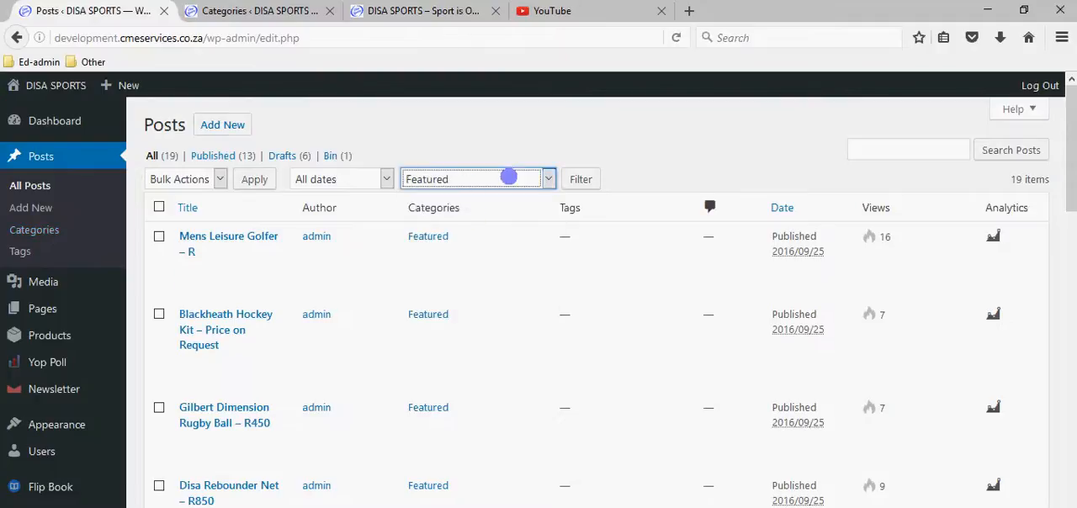
click(585, 178)
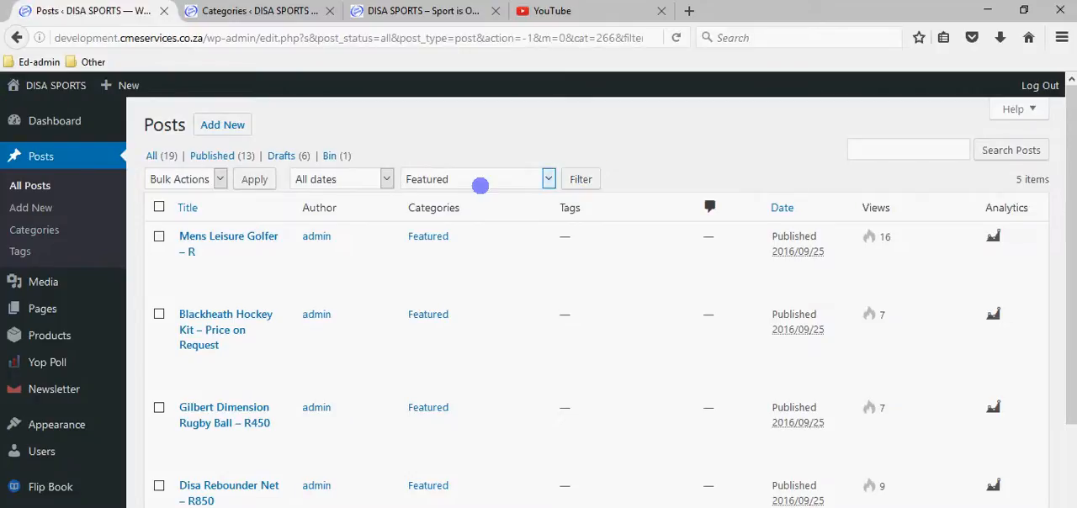
scroll(305, 233, down, 2)
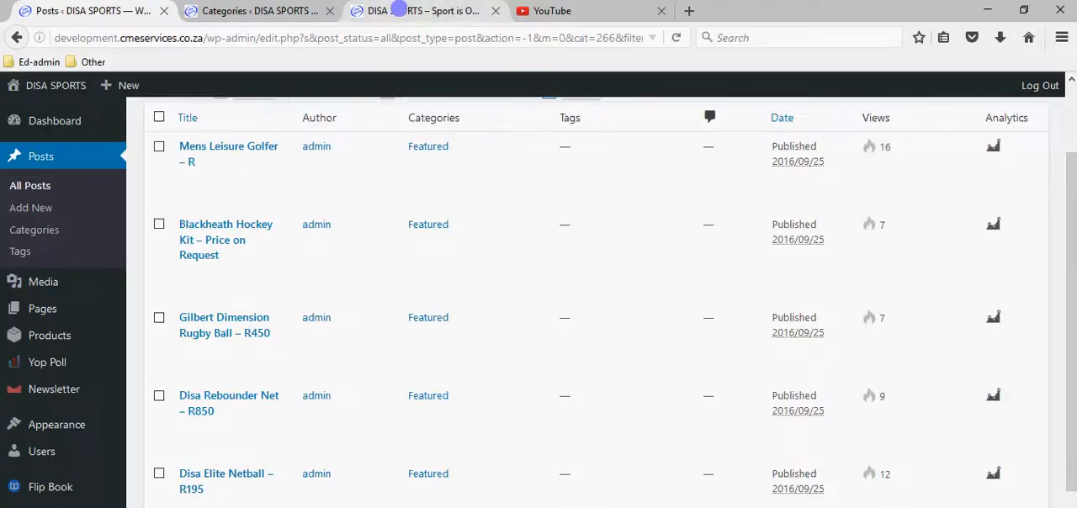
Check the featured products on the live home page and close the Categories page.
click(398, 10)
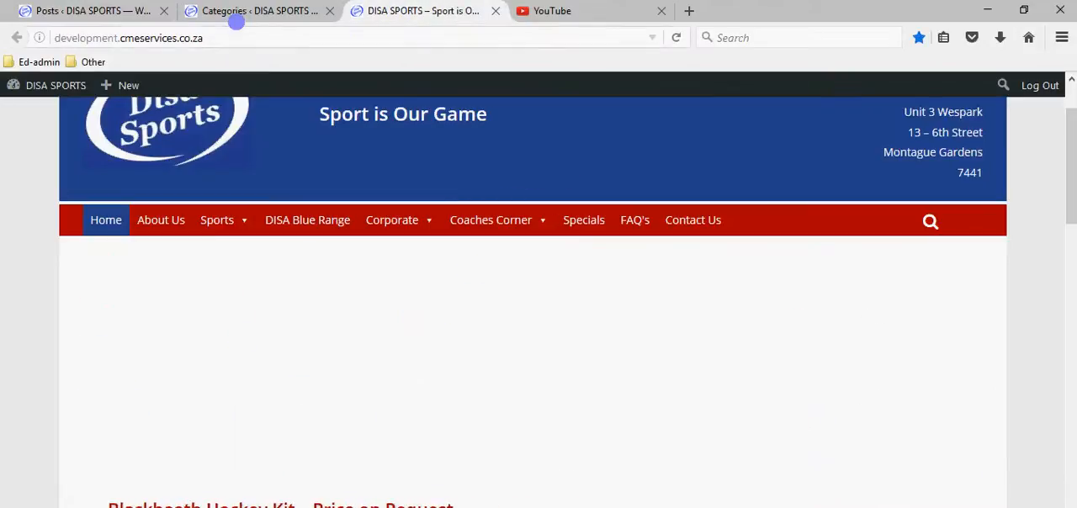
click(235, 10)
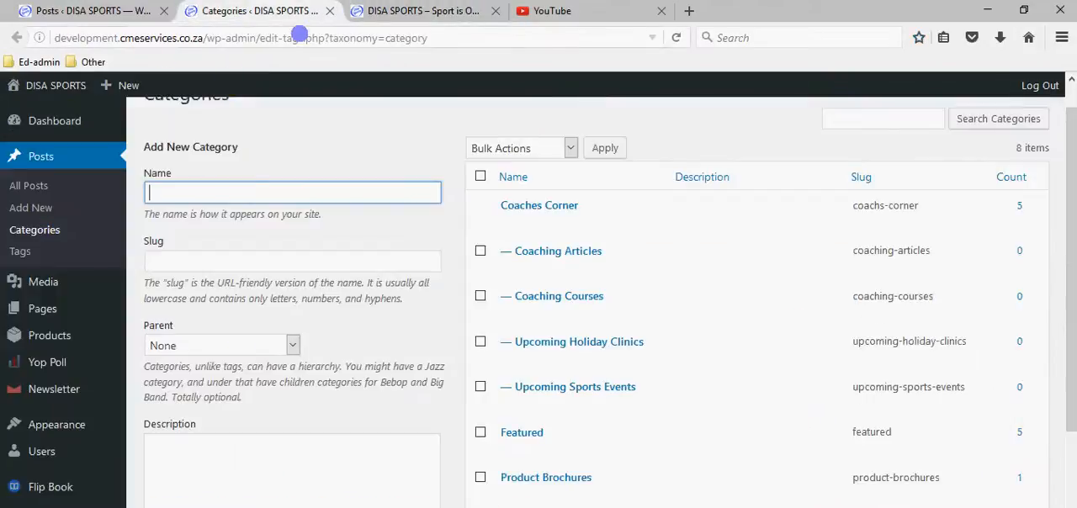
click(329, 10)
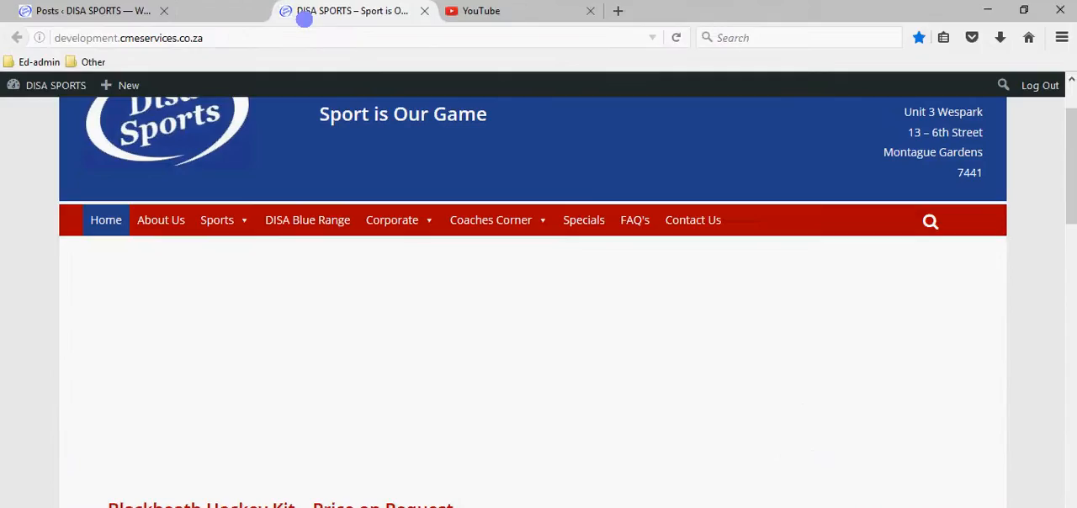
Open the Mens Leisure Golfer post for quick editing in the filtered posts list.
click(125, 7)
scroll(335, 418, up, 2)
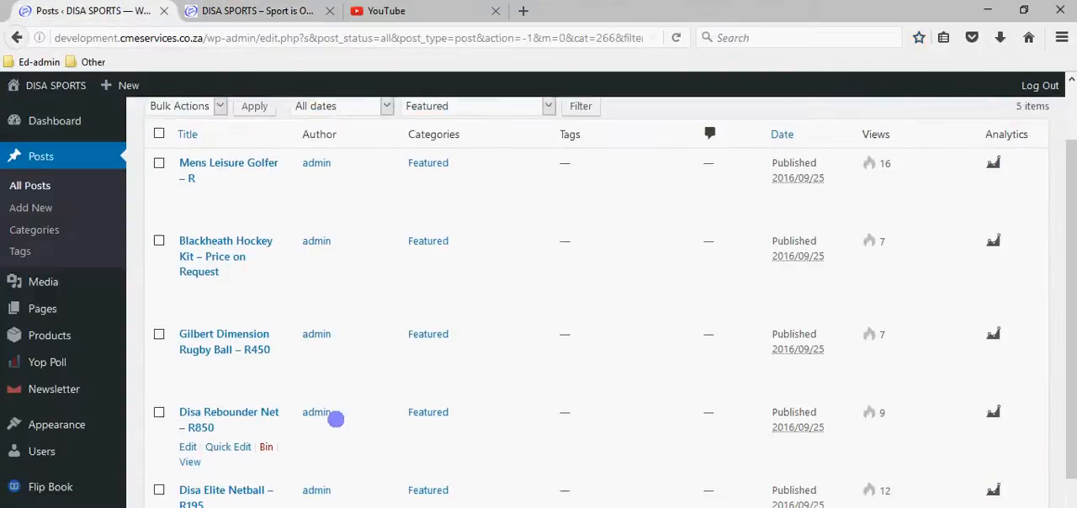
scroll(336, 418, up, 2)
mouse_move(244, 250)
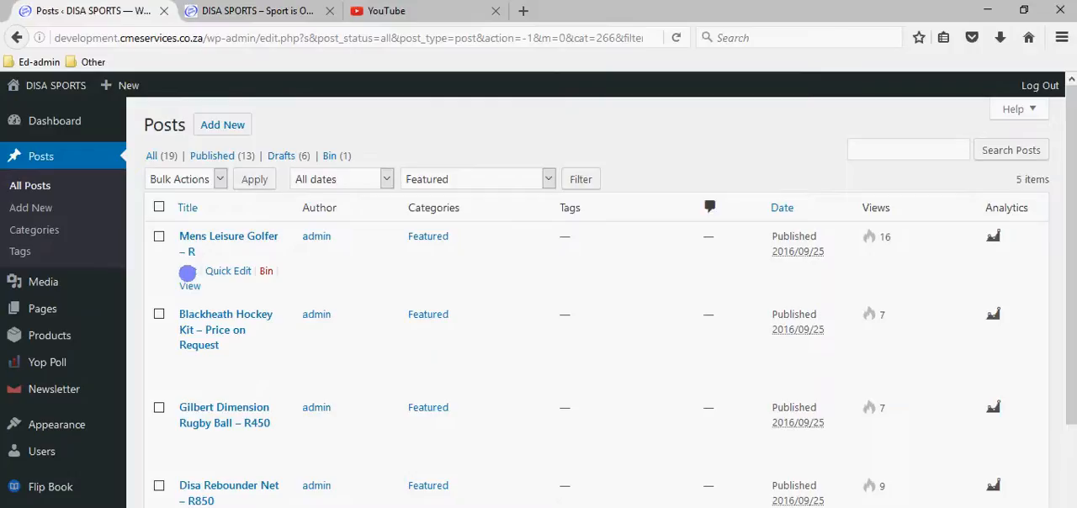
click(223, 271)
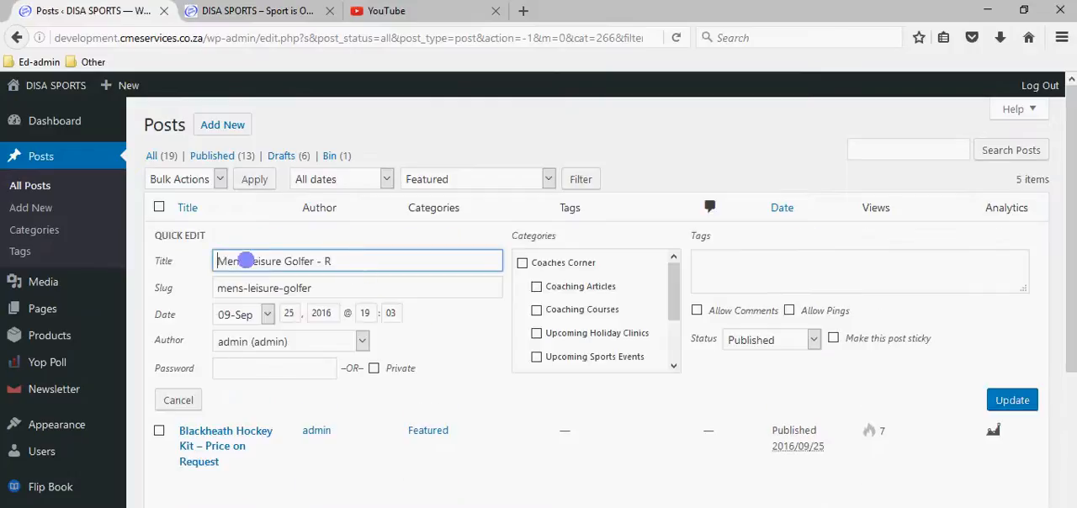
Reload the live DISA Sports home page and check the Mens Leisure Golfer title in the slider.
click(256, 11)
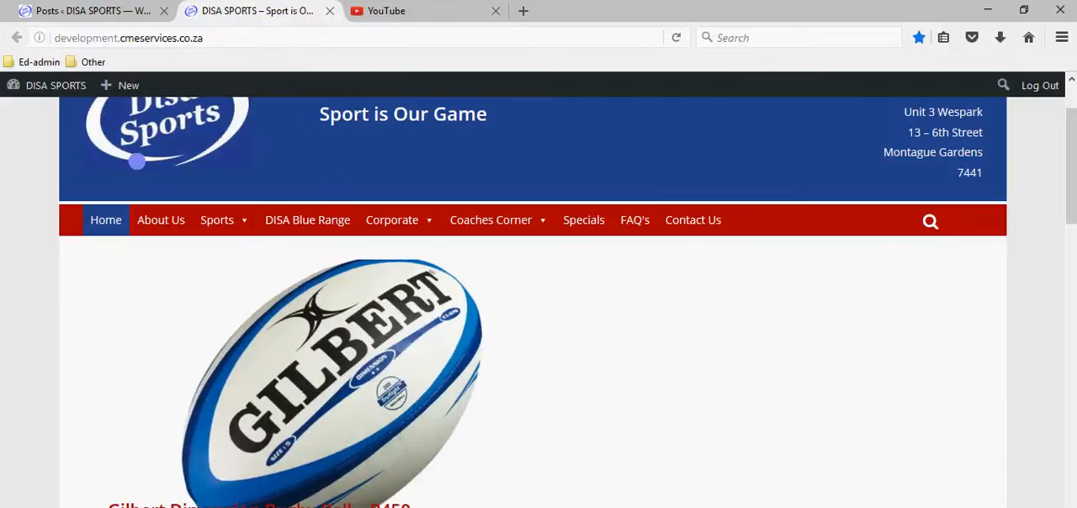
click(143, 136)
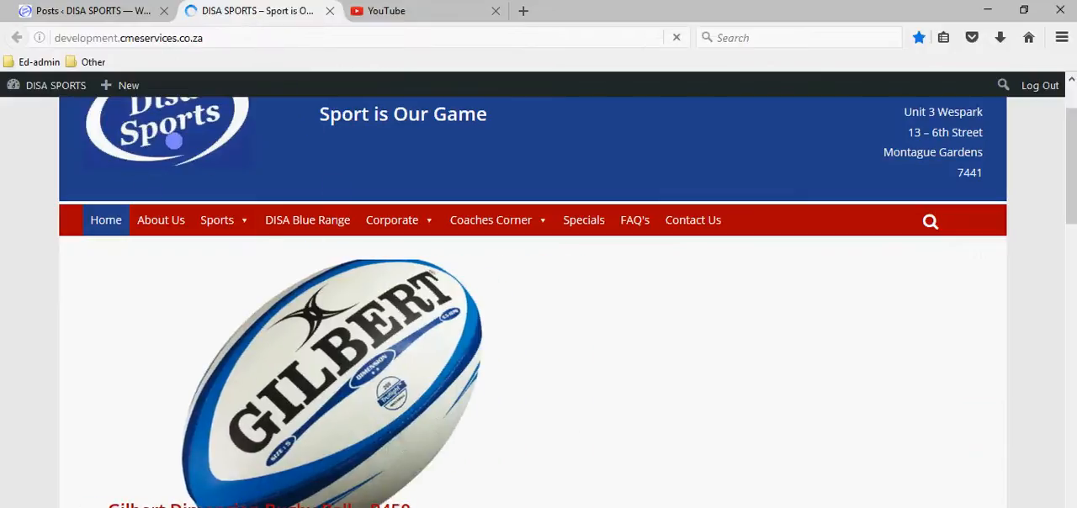
scroll(294, 389, down, 4)
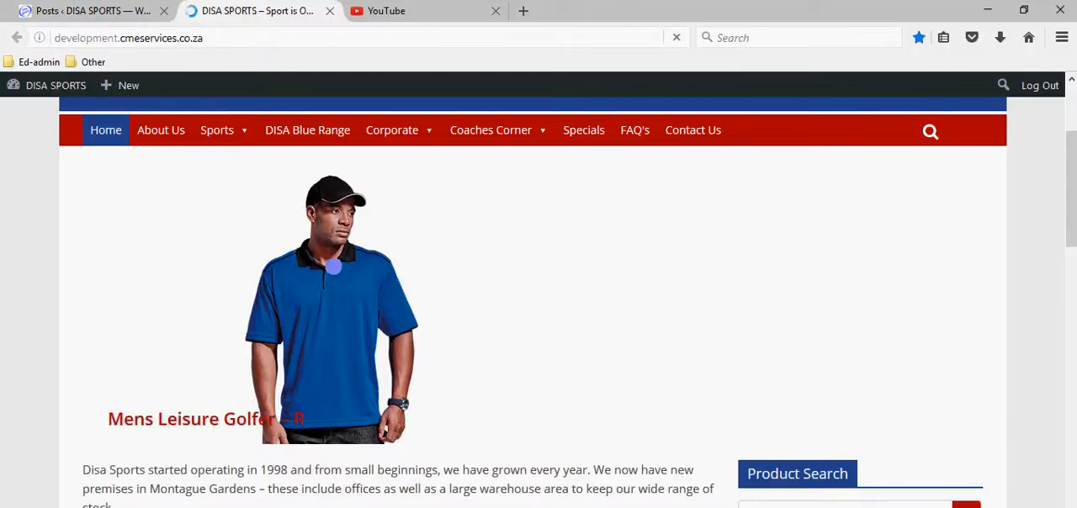
Change the post's quick edit title to "Mens Leisure Golfer - R280" and update the post.
mouse_move(94, 81)
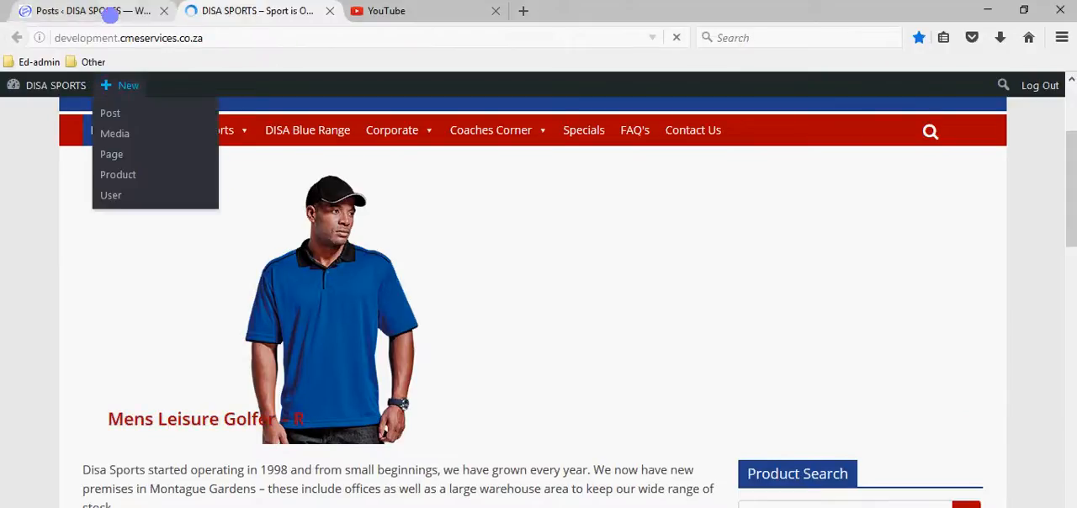
click(111, 11)
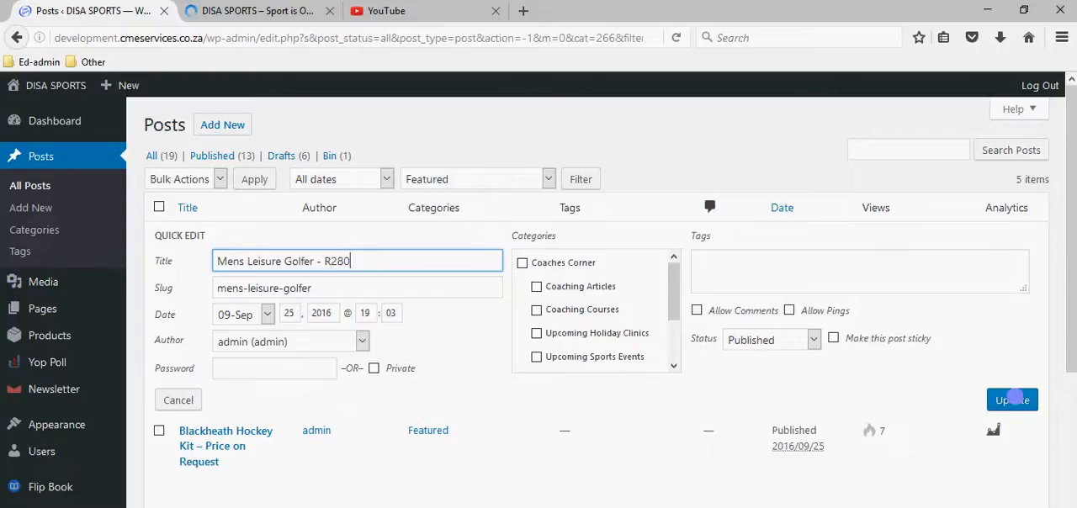
click(1012, 399)
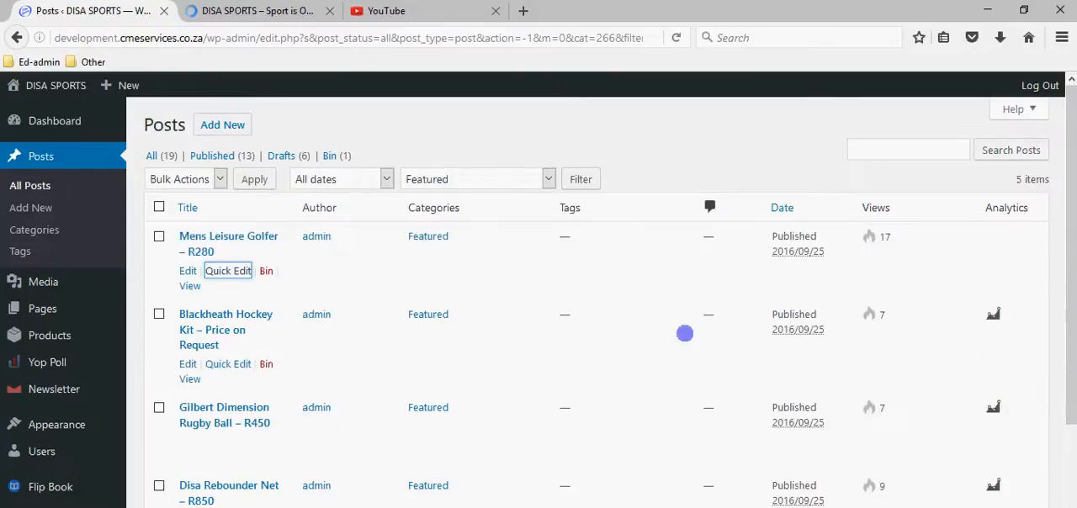
Check the Mens Leisure Golfer slide on the live home page for the edited title.
click(257, 11)
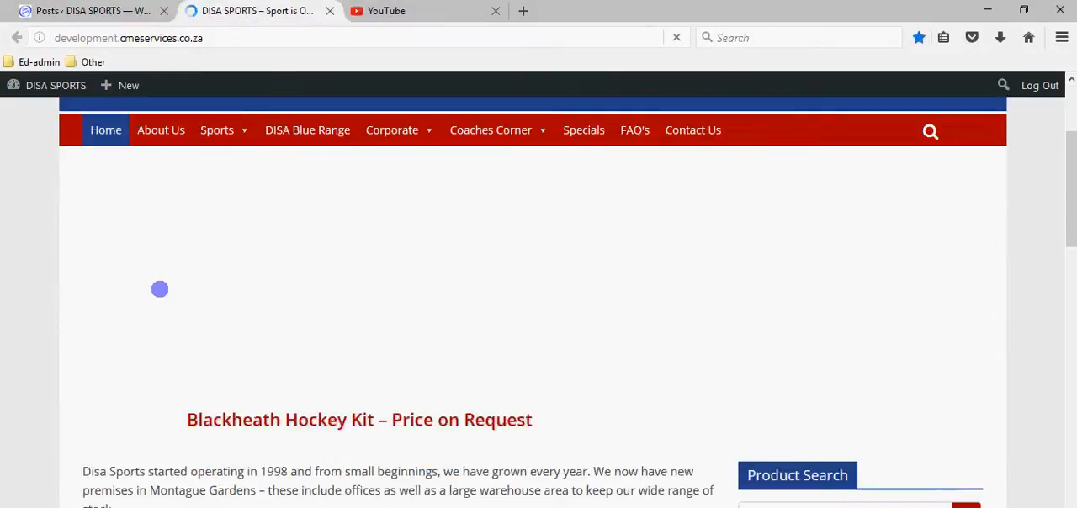
scroll(156, 277, up, 4)
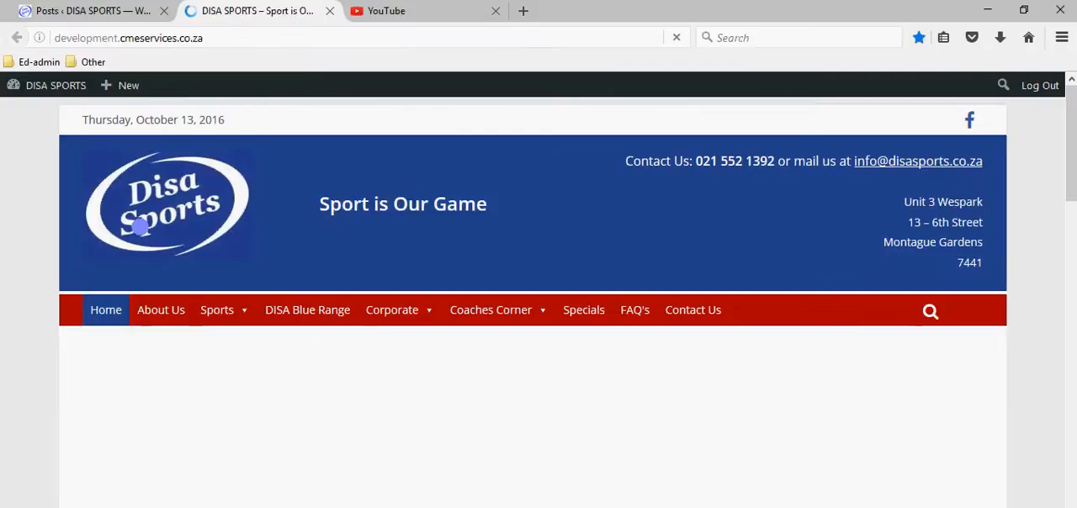
scroll(287, 343, down, 4)
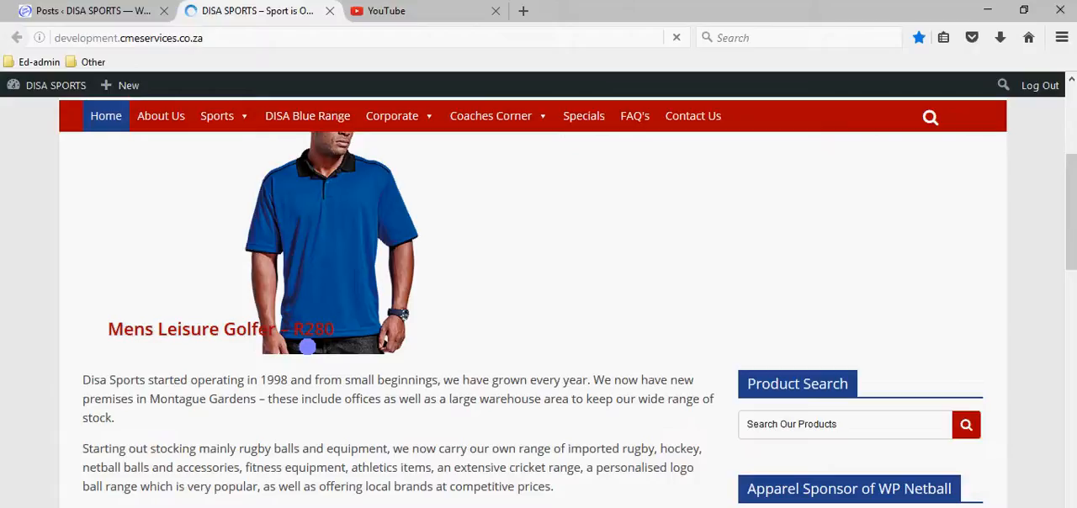
click(107, 12)
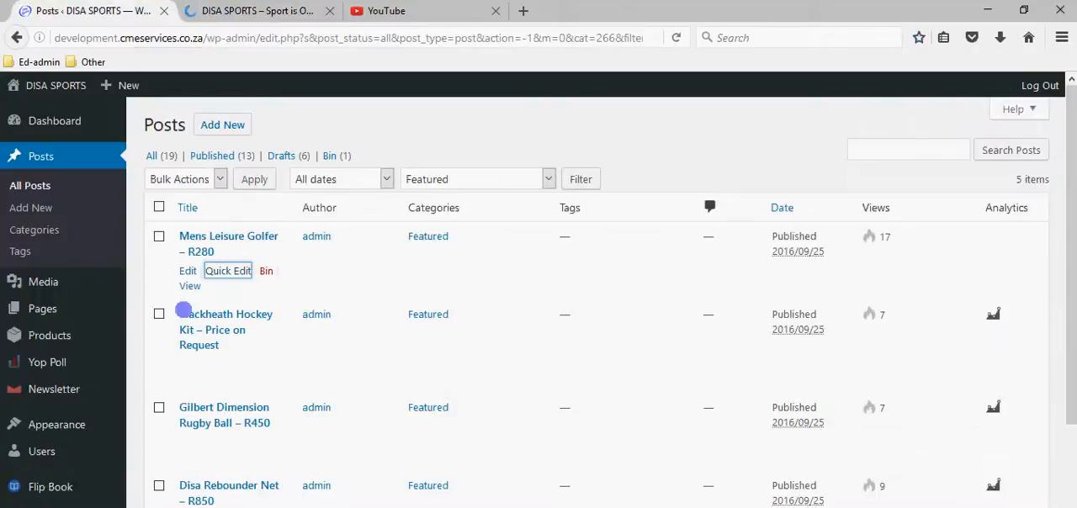
Quick edit the Mens Leisure Golfer post again, review its assigned categories and restore its title to "Mens Leisure Golfer - R".
click(233, 270)
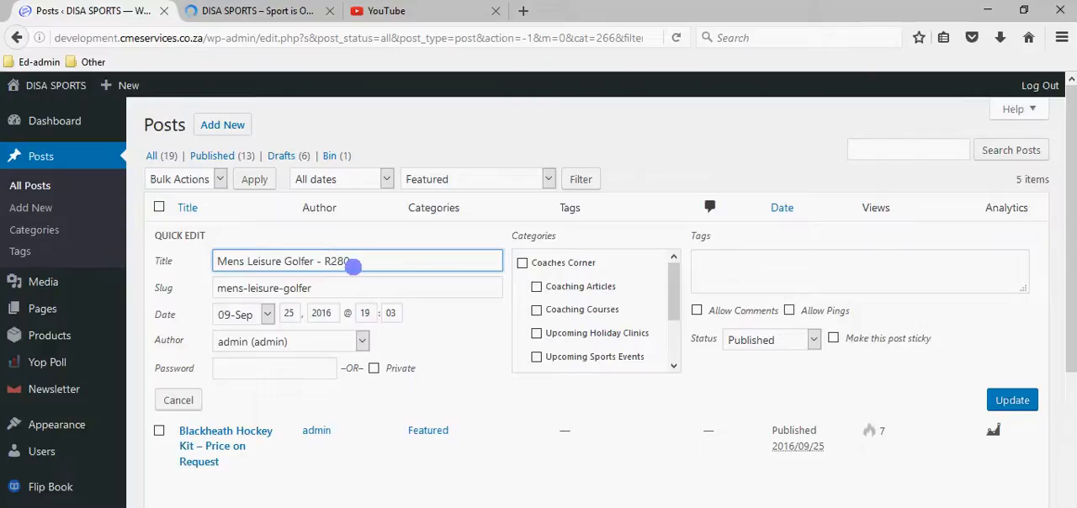
scroll(602, 313, down, 2)
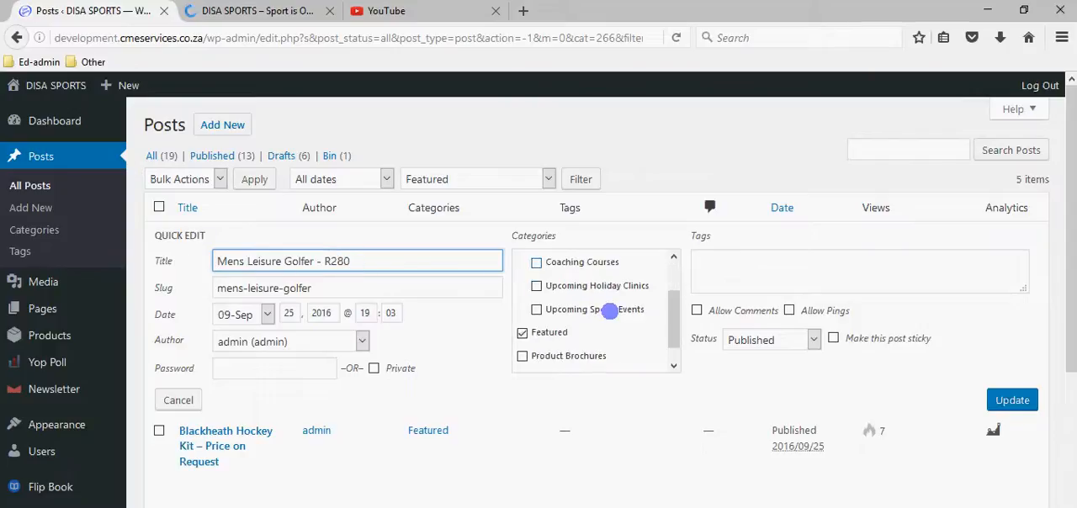
scroll(580, 320, up, 3)
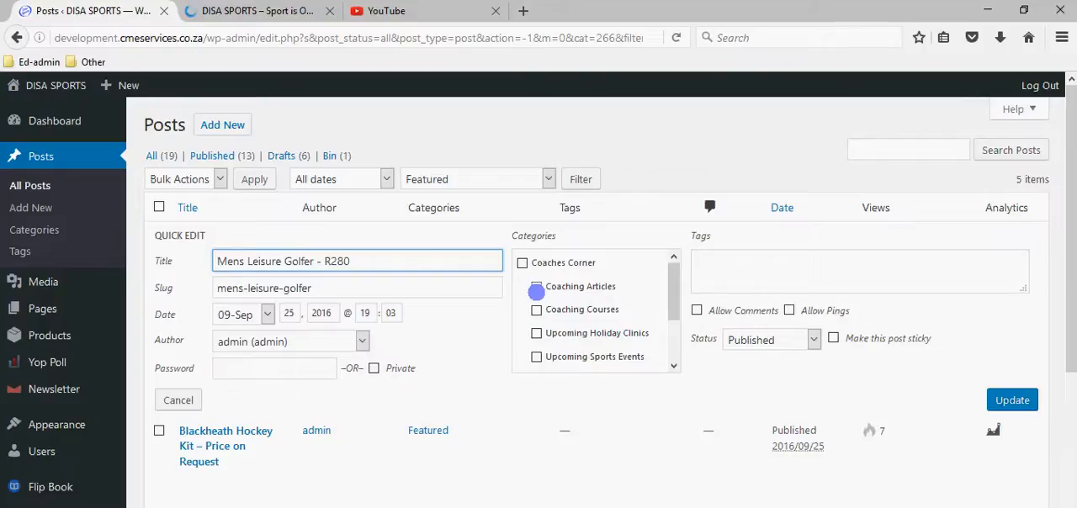
scroll(557, 337, down, 5)
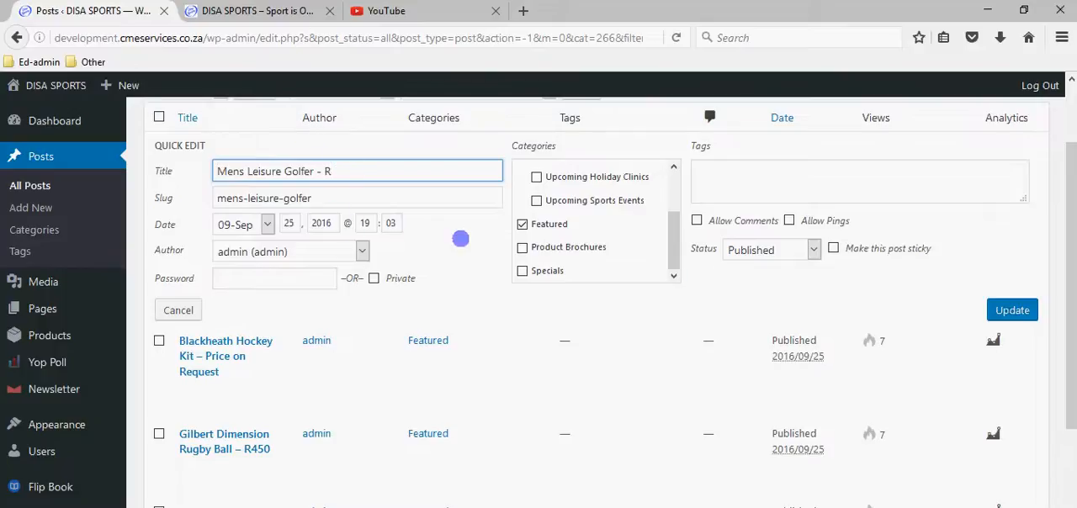
Set the Mens Leisure Golfer post's status to Draft and update the post.
click(754, 249)
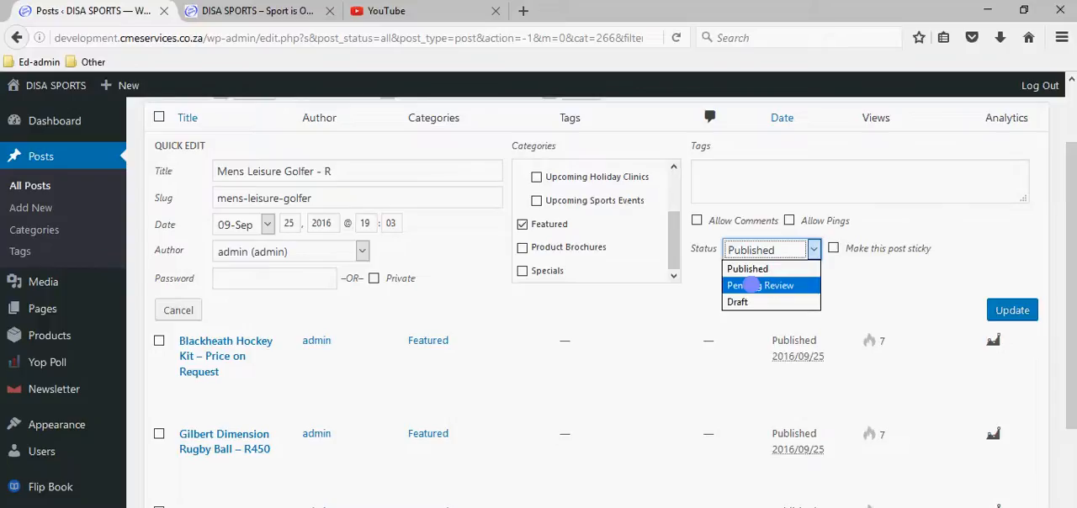
click(755, 271)
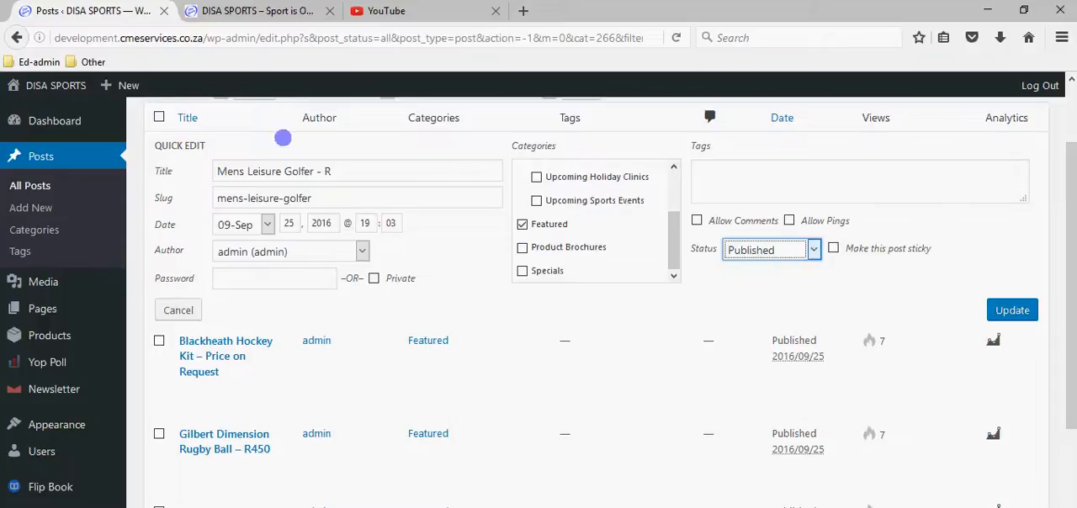
click(739, 251)
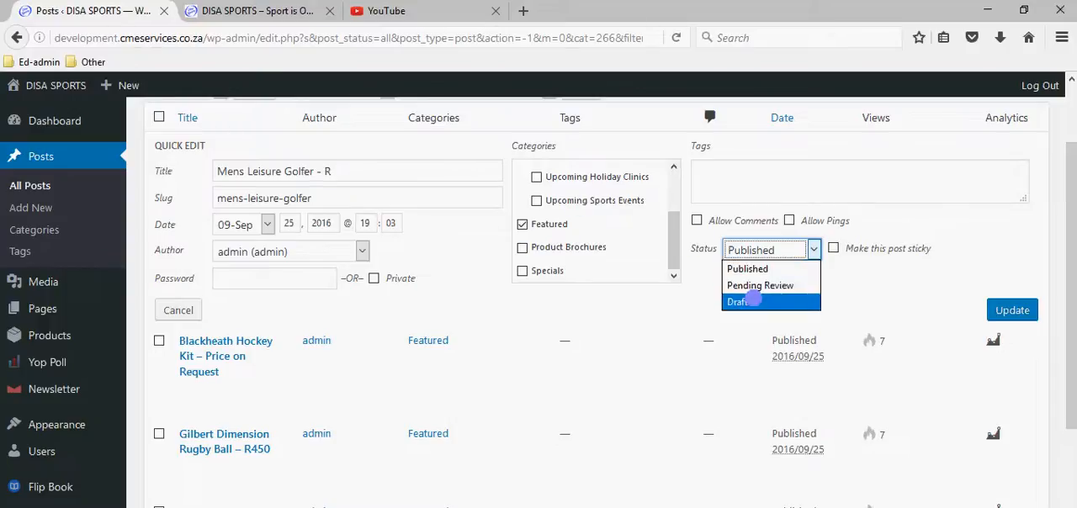
click(748, 301)
click(1020, 316)
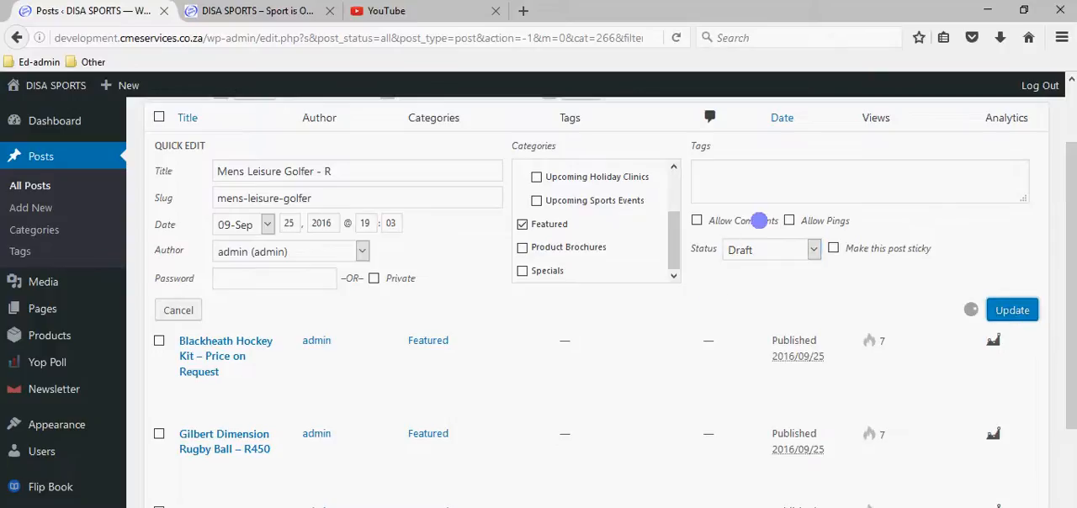
Reload the live home page and check which featured posts the slider shows with the golfer post in draft.
click(277, 11)
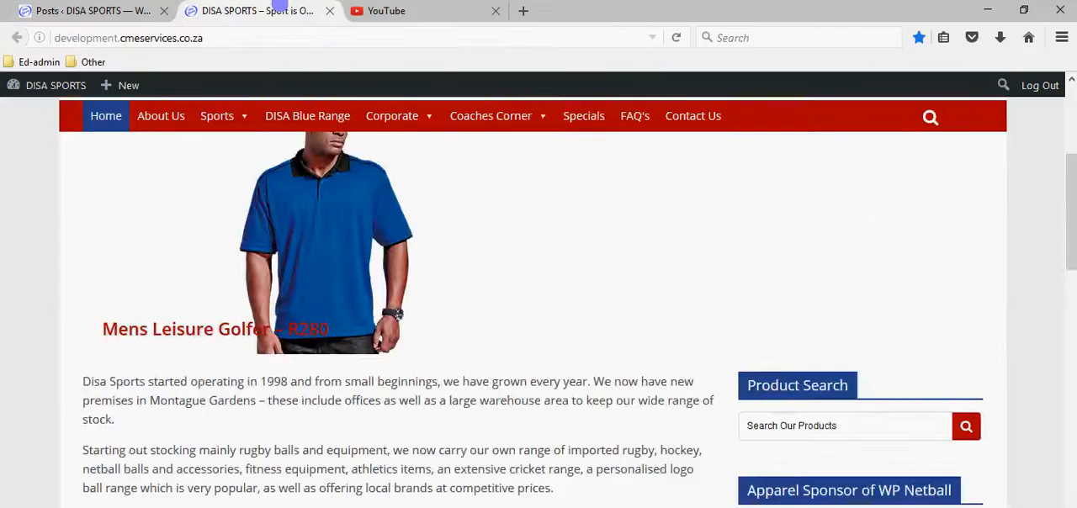
scroll(144, 216, up, 3)
click(205, 260)
scroll(418, 244, down, 2)
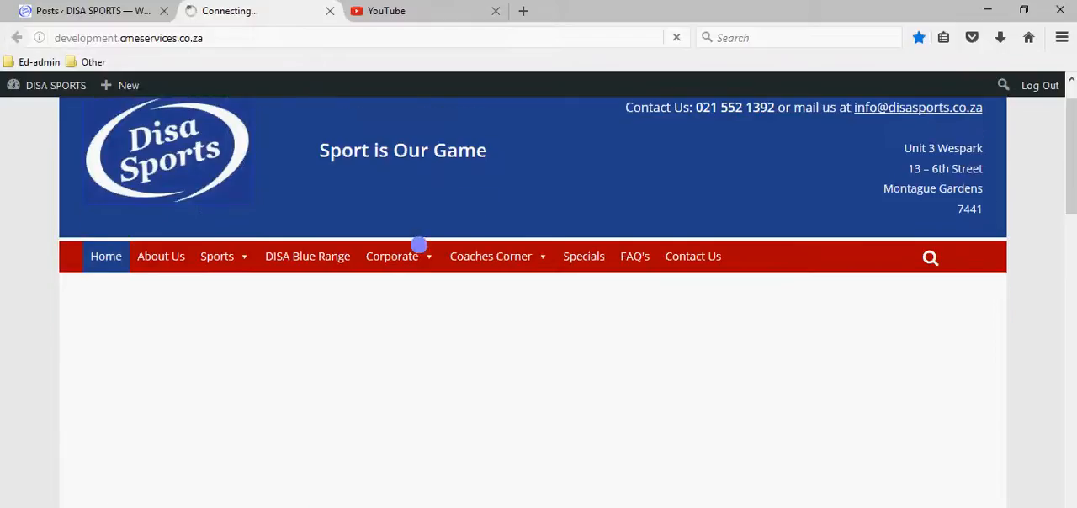
mouse_move(418, 243)
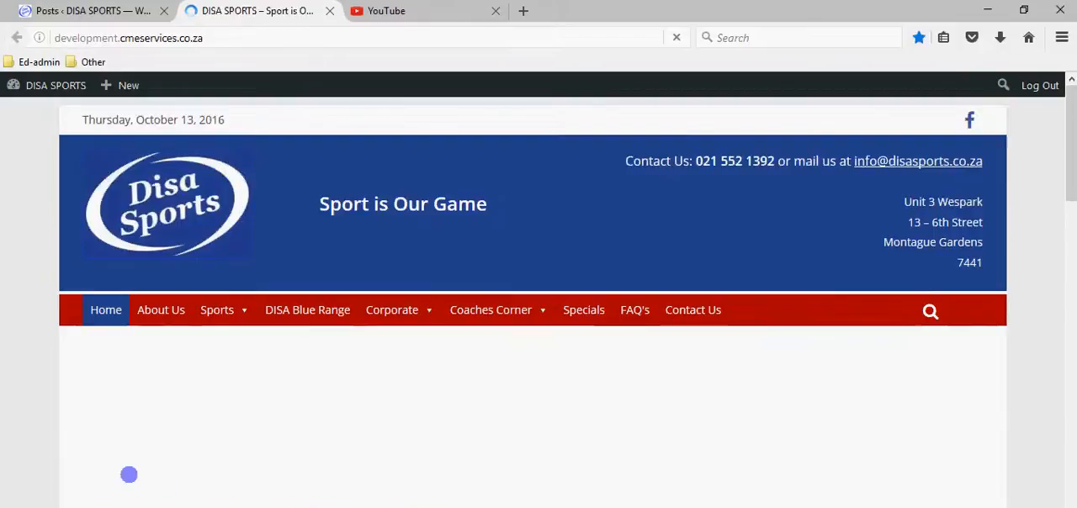
scroll(322, 418, down, 6)
scroll(172, 339, up, 1)
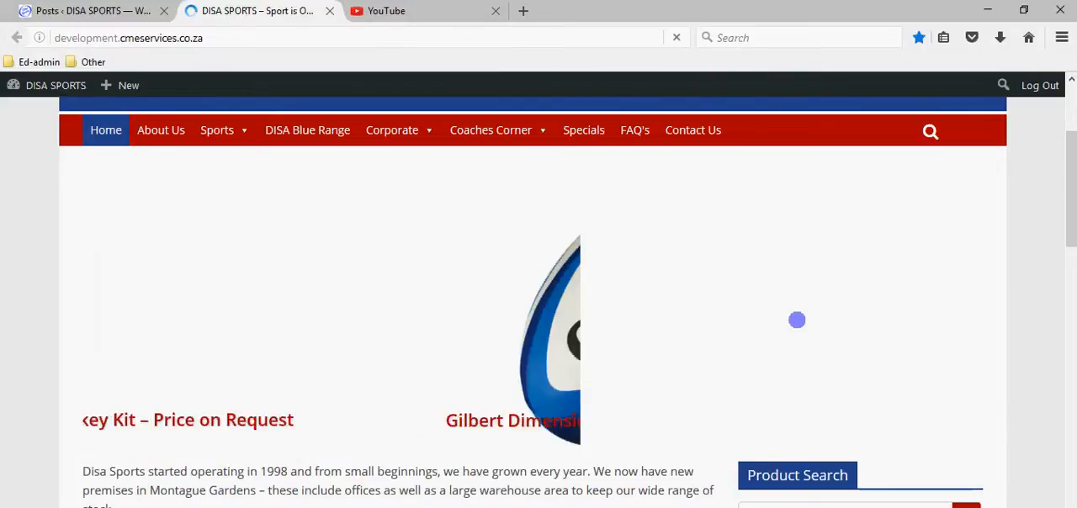
Set the Mens Leisure Golfer post's status back to Published through quick edit and update it.
click(128, 17)
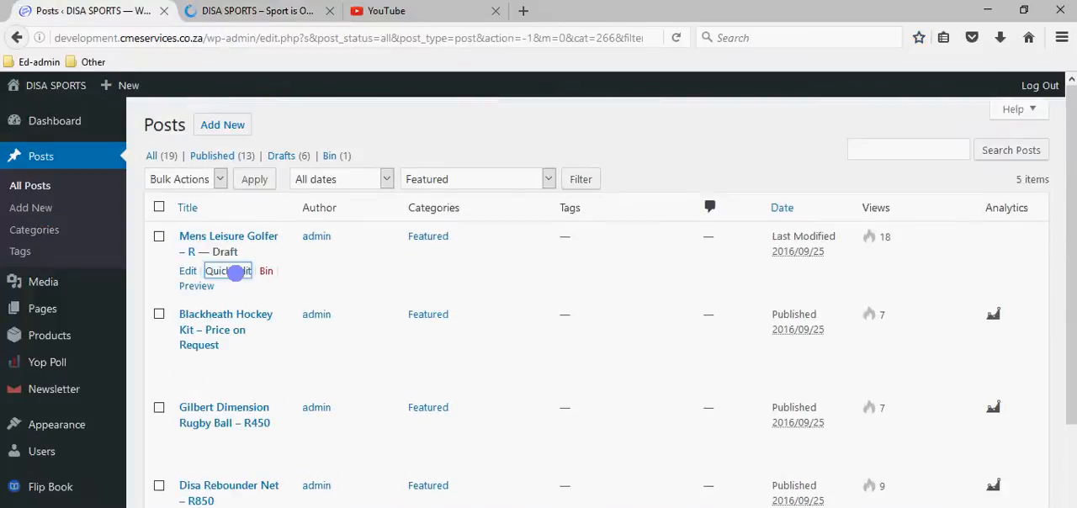
click(235, 273)
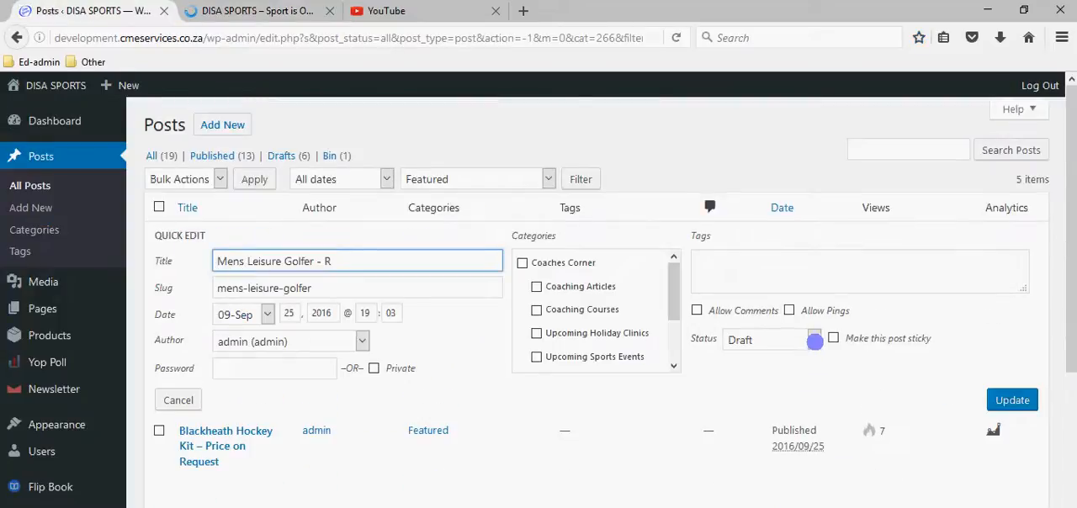
click(803, 339)
click(771, 361)
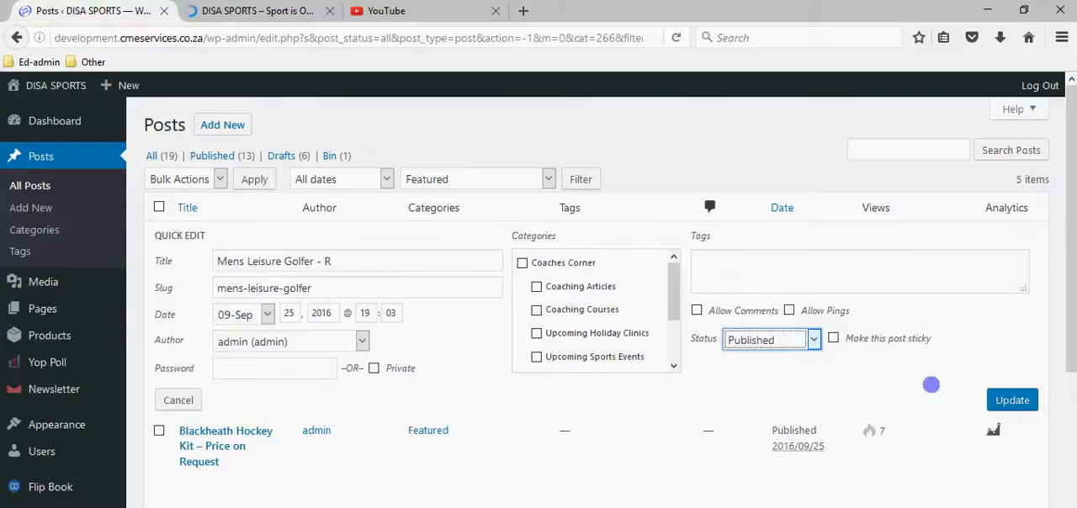
click(1015, 399)
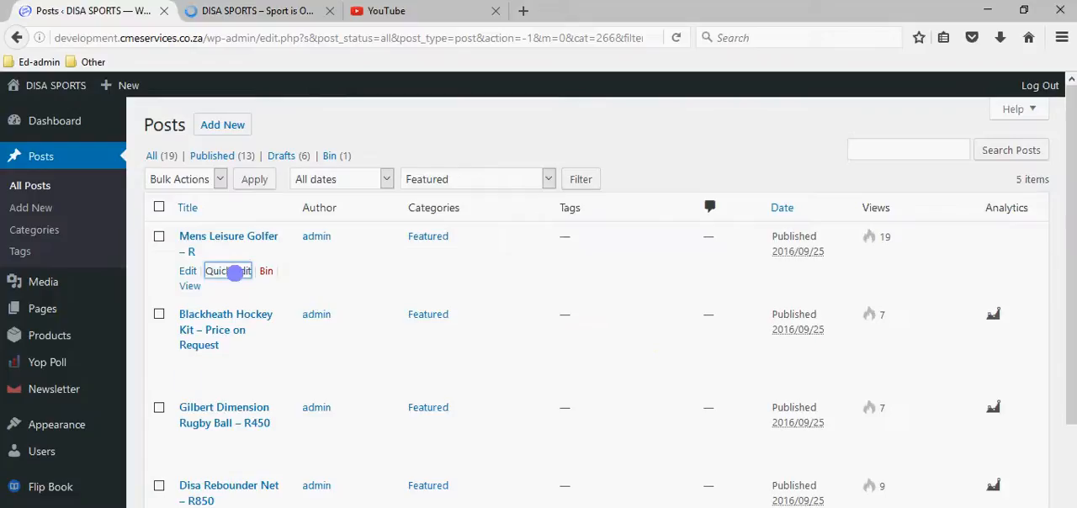
Open the Mens Leisure Golfer post for quick editing and review the available categories and post settings.
click(235, 273)
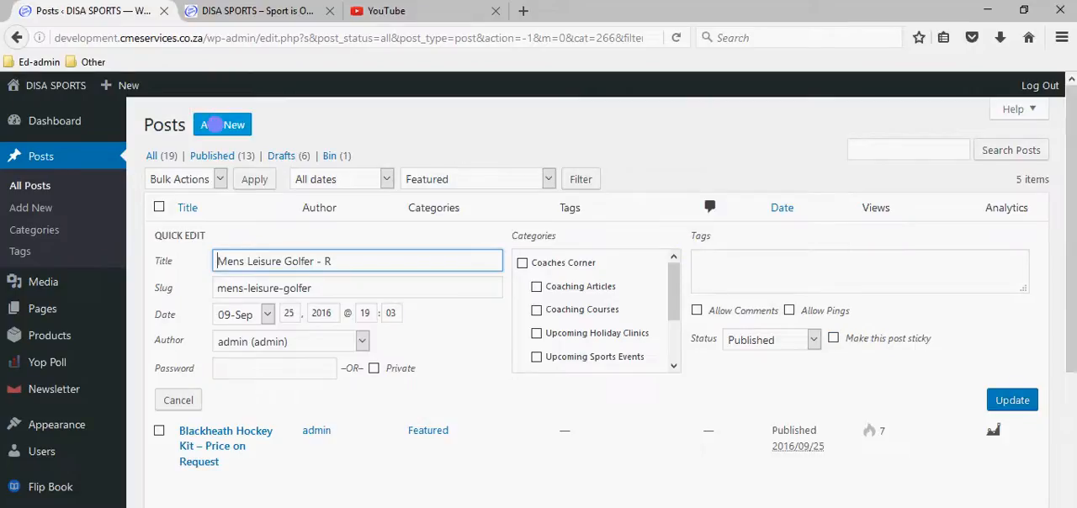
scroll(629, 334, down, 3)
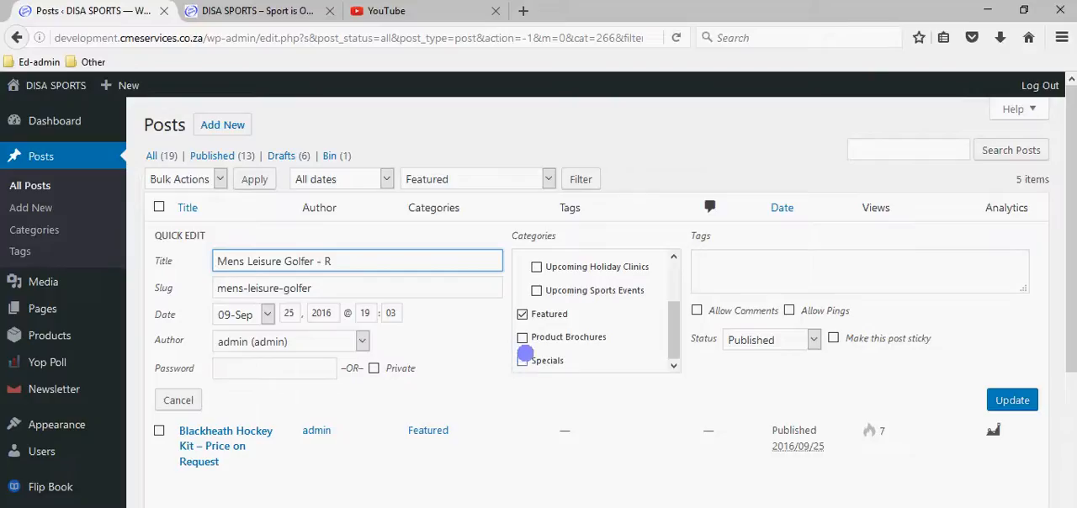
scroll(534, 314, up, 3)
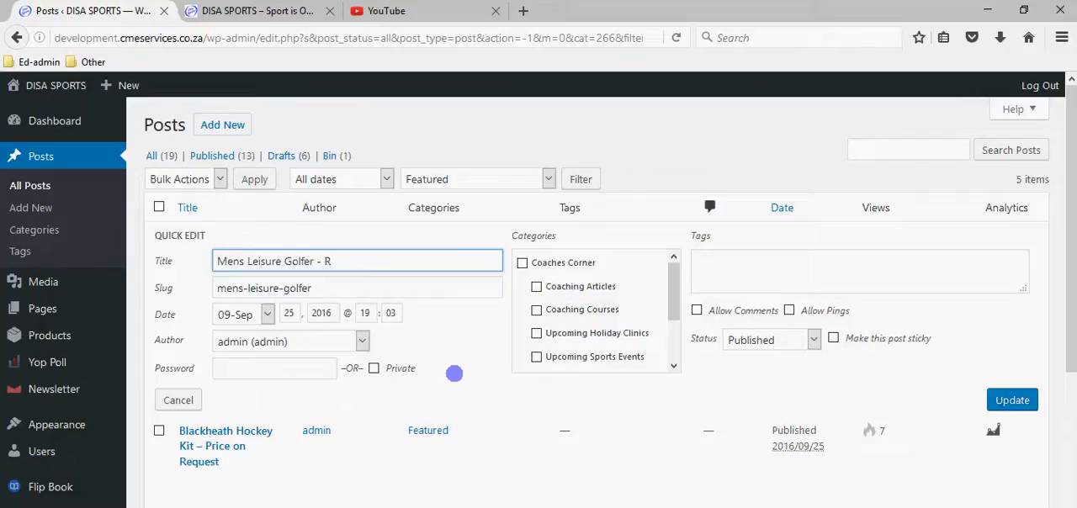
click(454, 373)
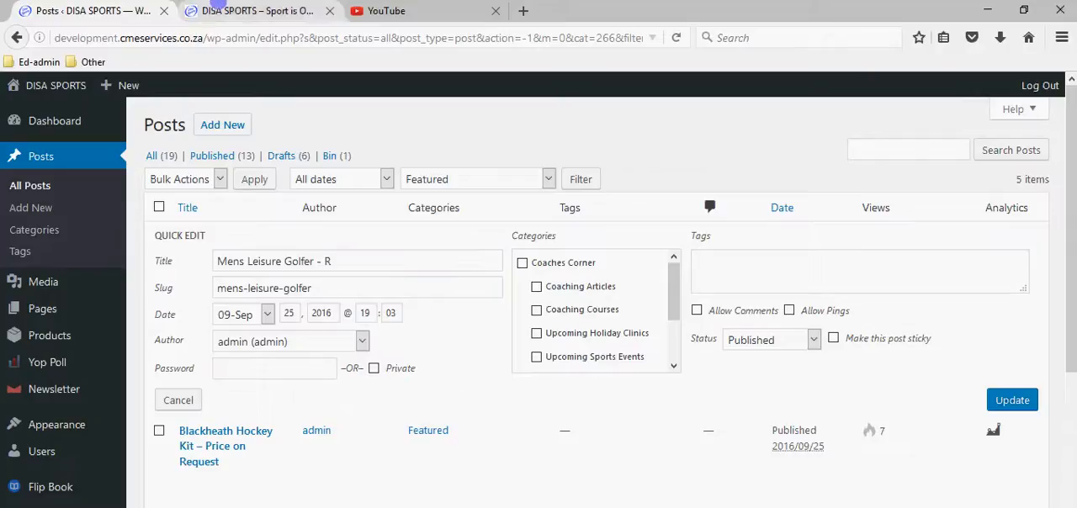
Look at the slider images on the live home page, and cancel the quick edit of the golfer post.
click(229, 10)
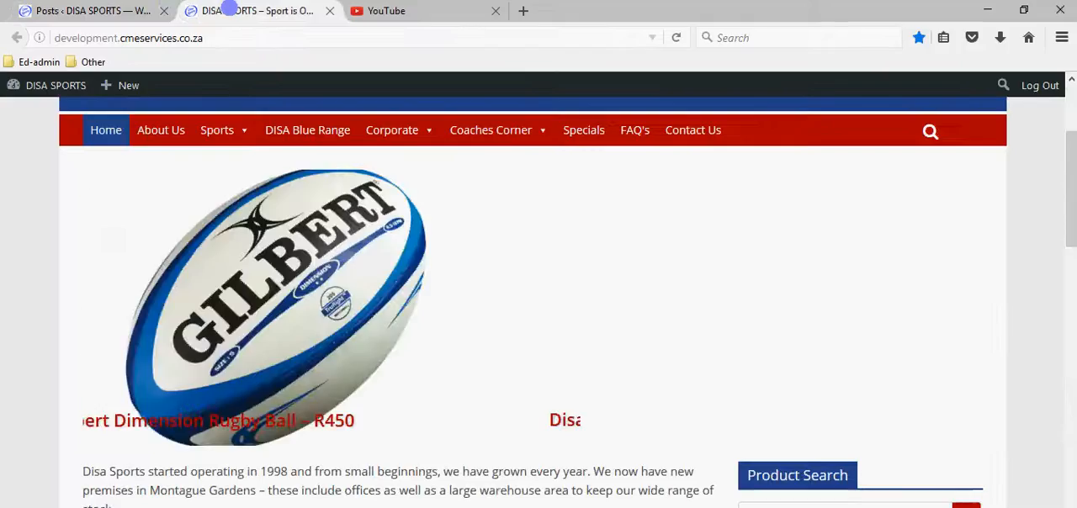
click(142, 10)
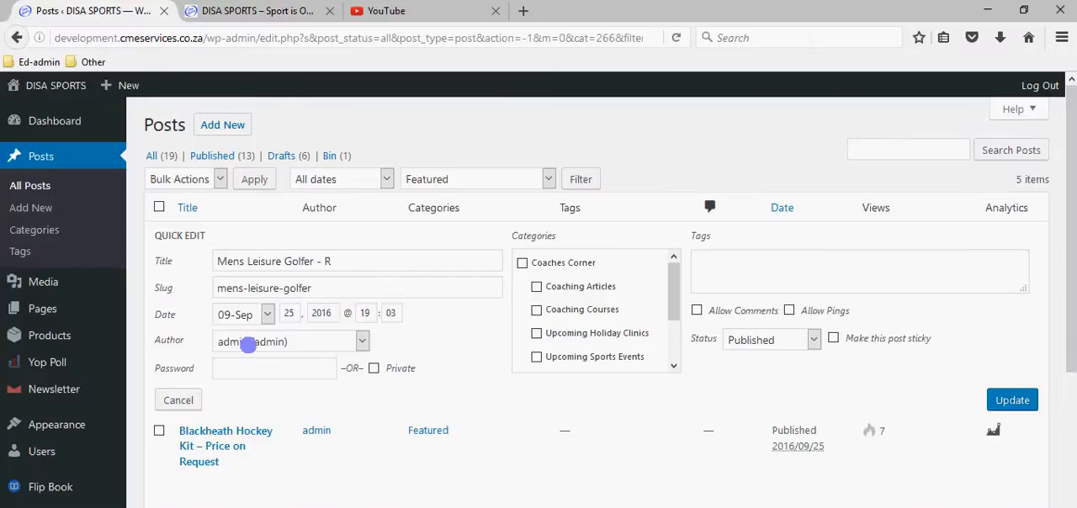
click(157, 399)
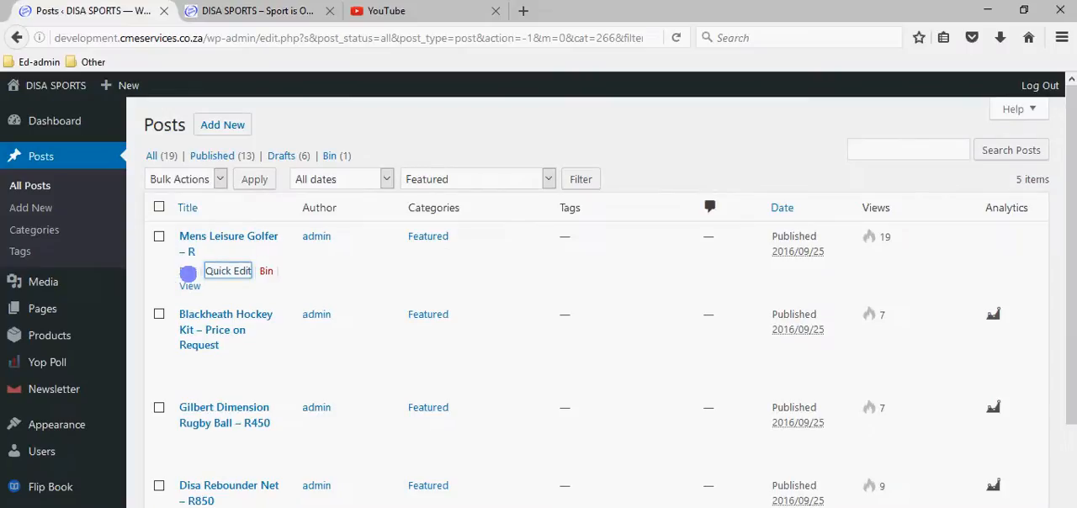
Open the Mens Leisure Golfer post in the full editor and view its categories and featured image.
click(188, 273)
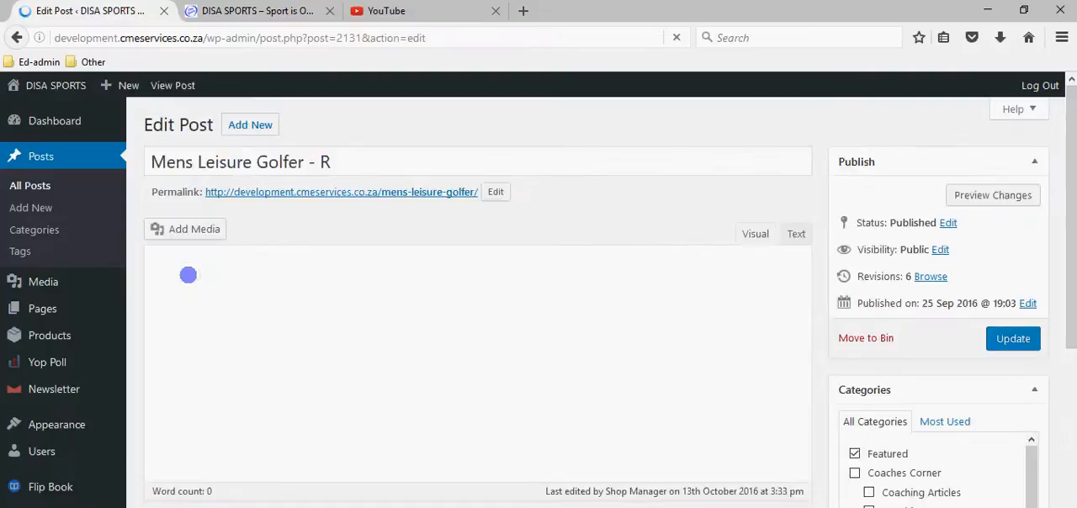
scroll(303, 344, down, 5)
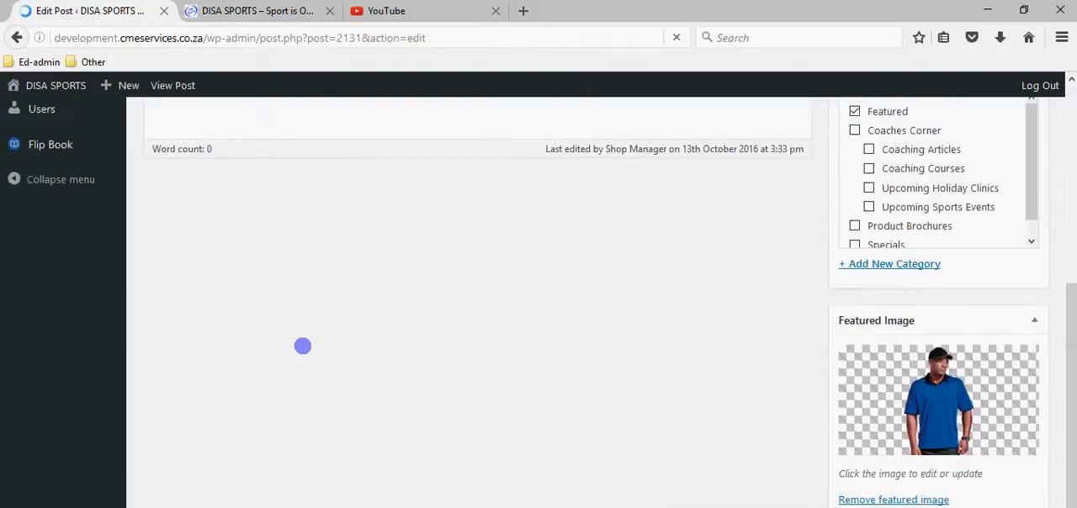
Display the target of the "here" link in the golfer post's body, and reload the live home page.
scroll(303, 346, up, 5)
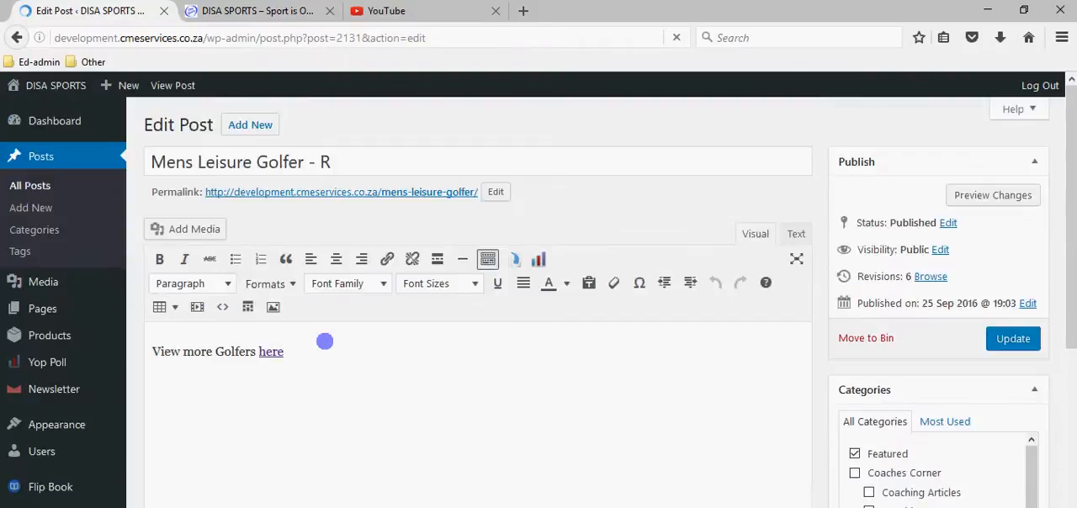
click(309, 353)
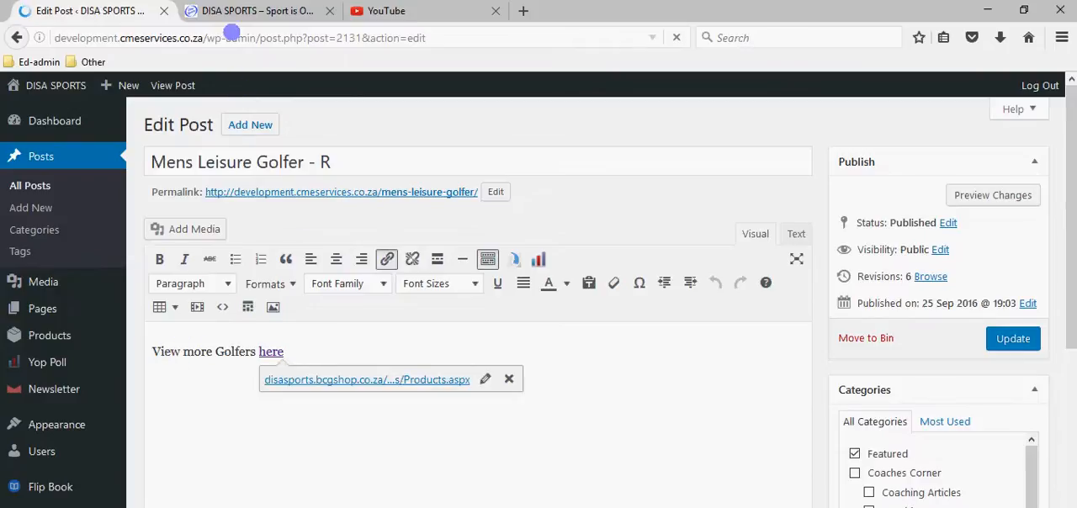
click(249, 10)
scroll(134, 186, up, 3)
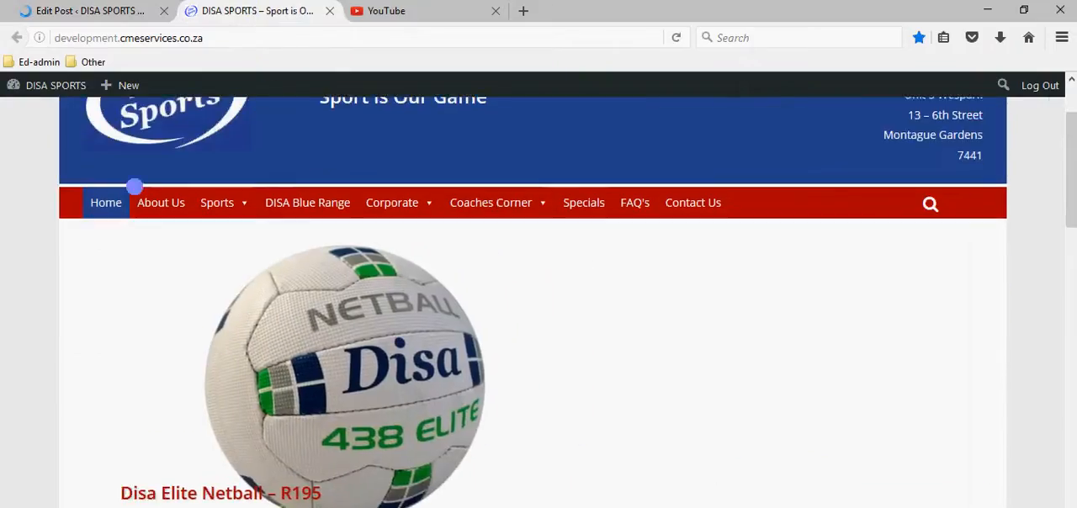
key(F5)
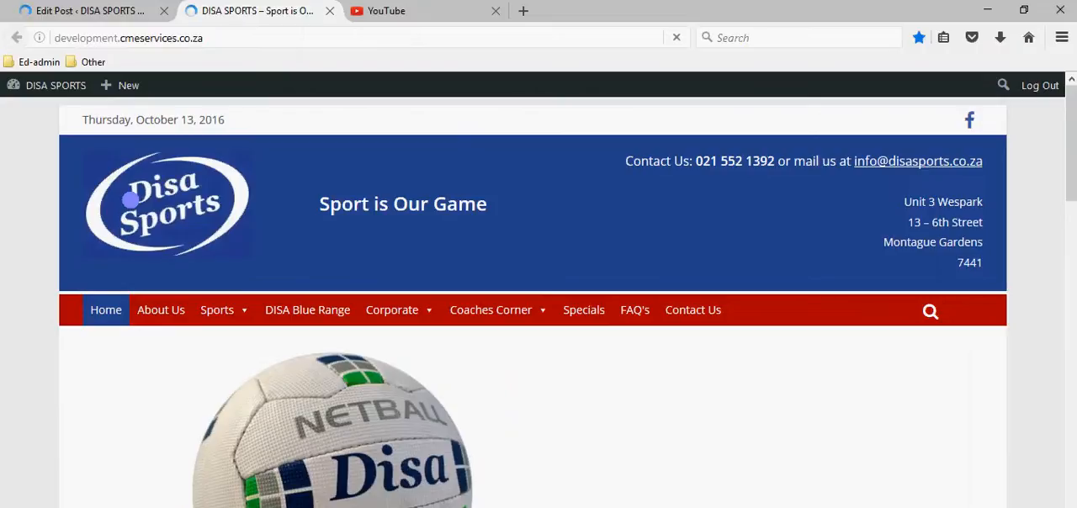
Open the Mens Leisure Golfer post on the live site and follow its "here" link to the golf shirt catalogue.
scroll(447, 368, down, 3)
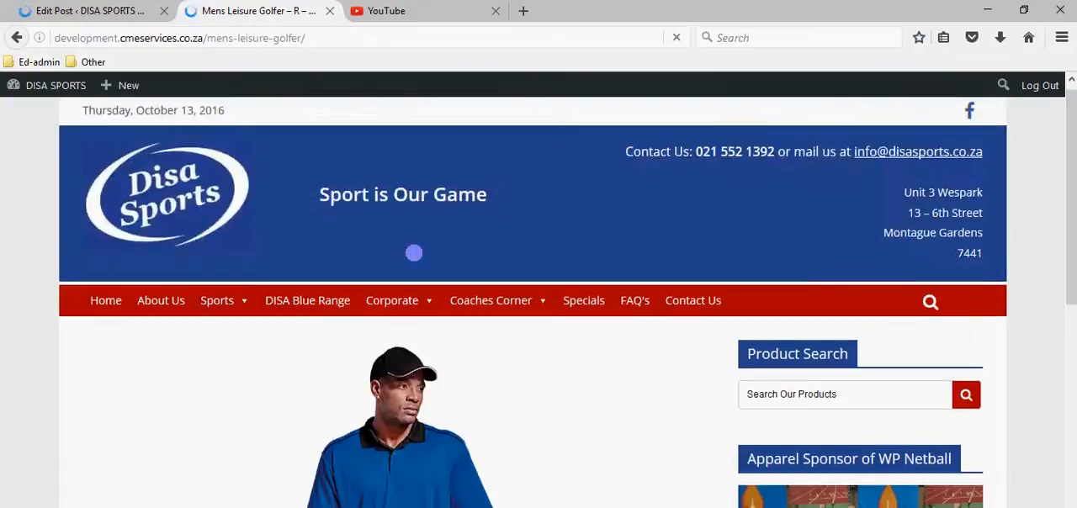
scroll(413, 250, down, 3)
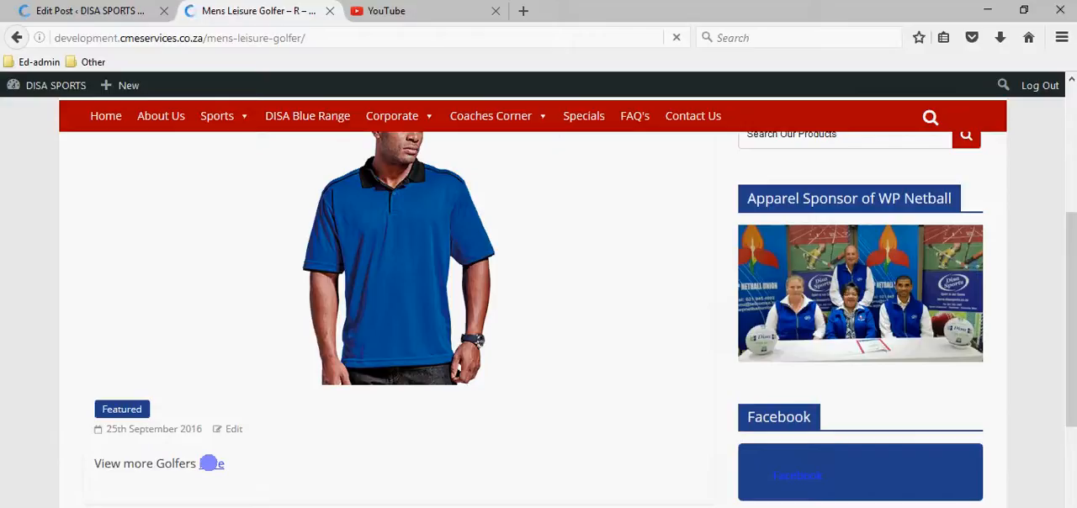
click(210, 463)
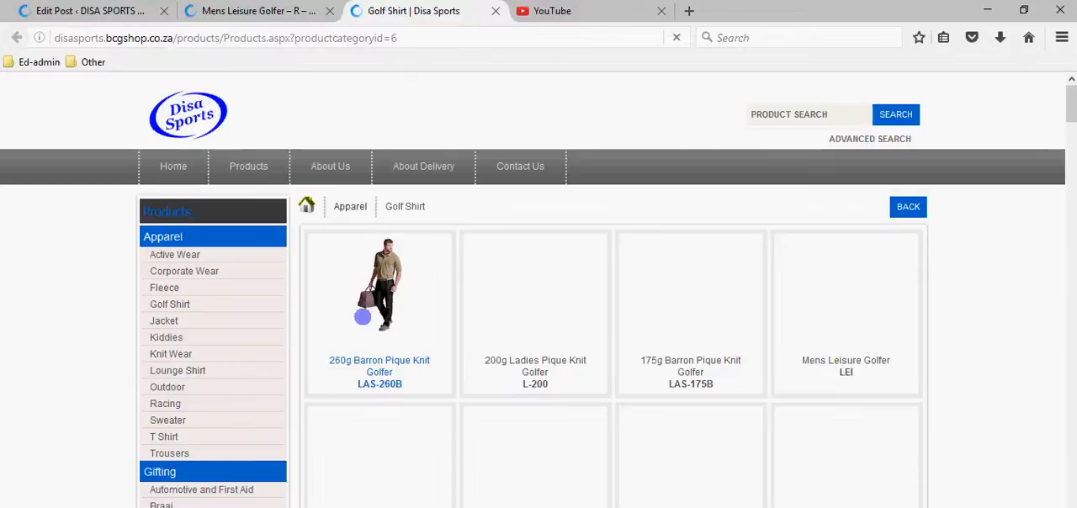
Compare the live golfer post with its body text, link and categories in the post editor.
click(266, 10)
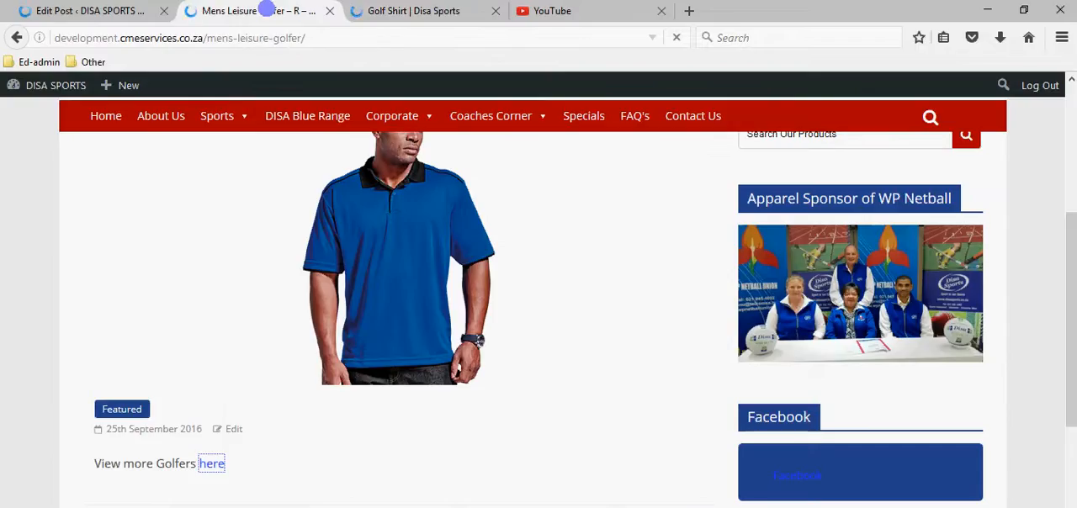
click(100, 11)
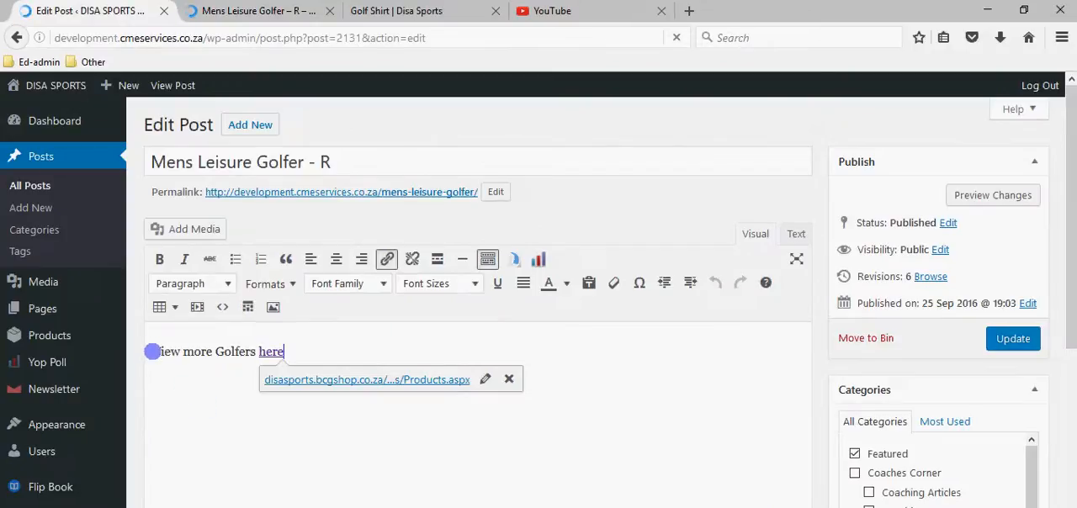
scroll(281, 424, down, 2)
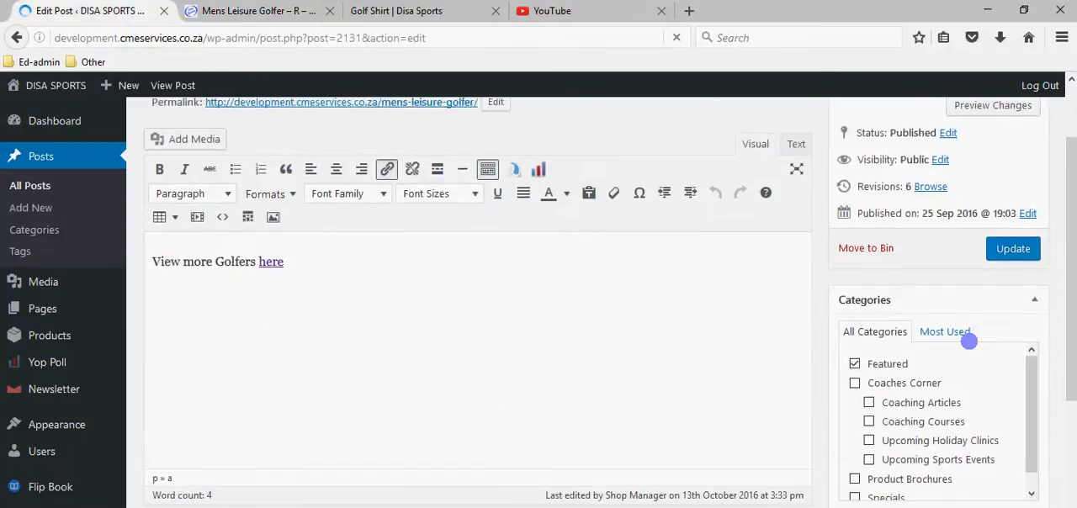
scroll(1001, 403, up, 2)
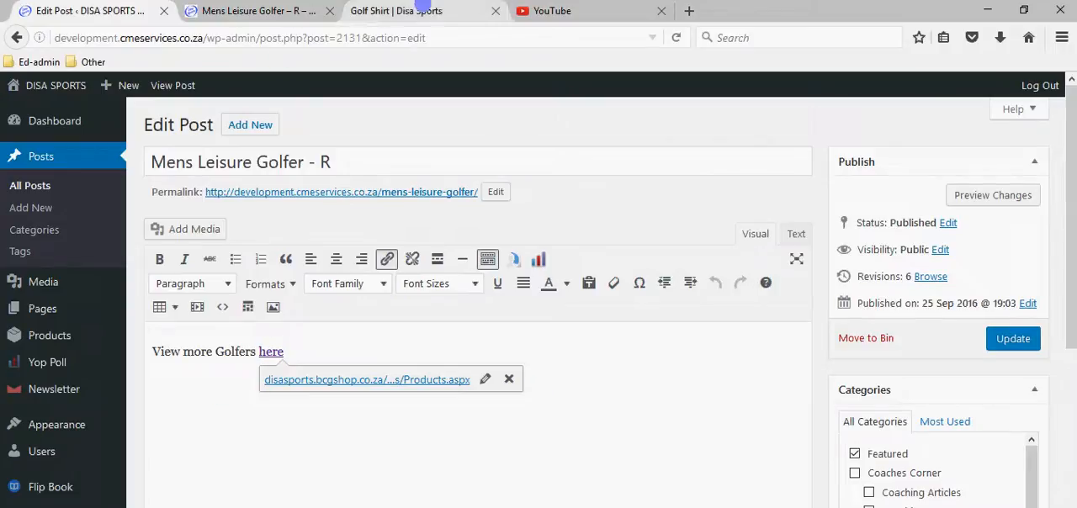
Compare the catalogue's product categories with the Sports and Corporate entries in the live site's navigation.
click(421, 10)
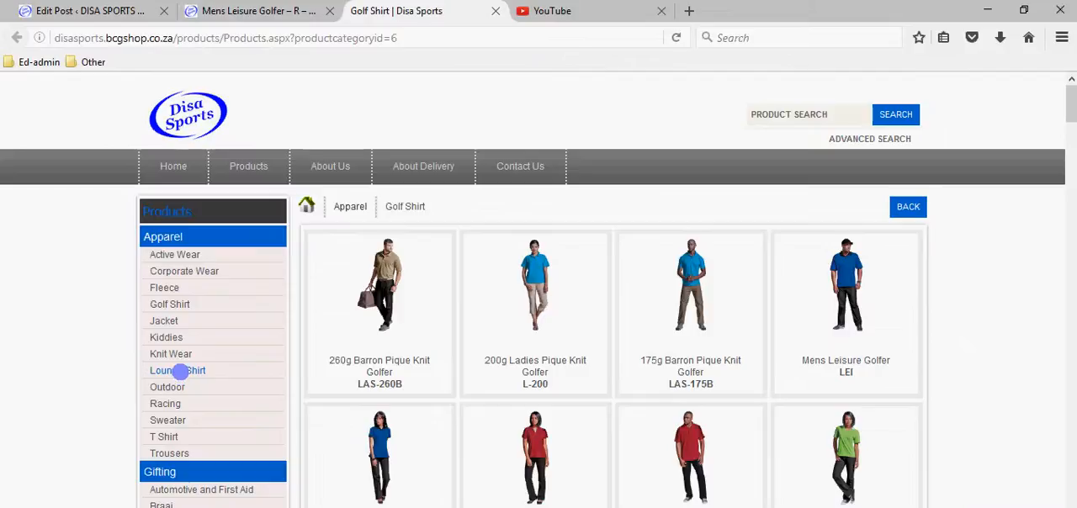
click(237, 10)
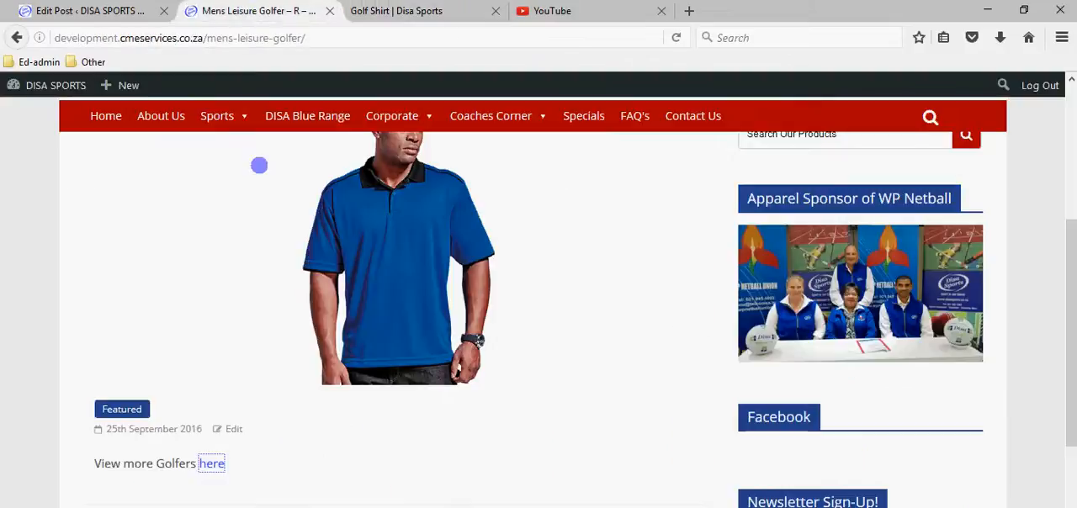
mouse_move(209, 122)
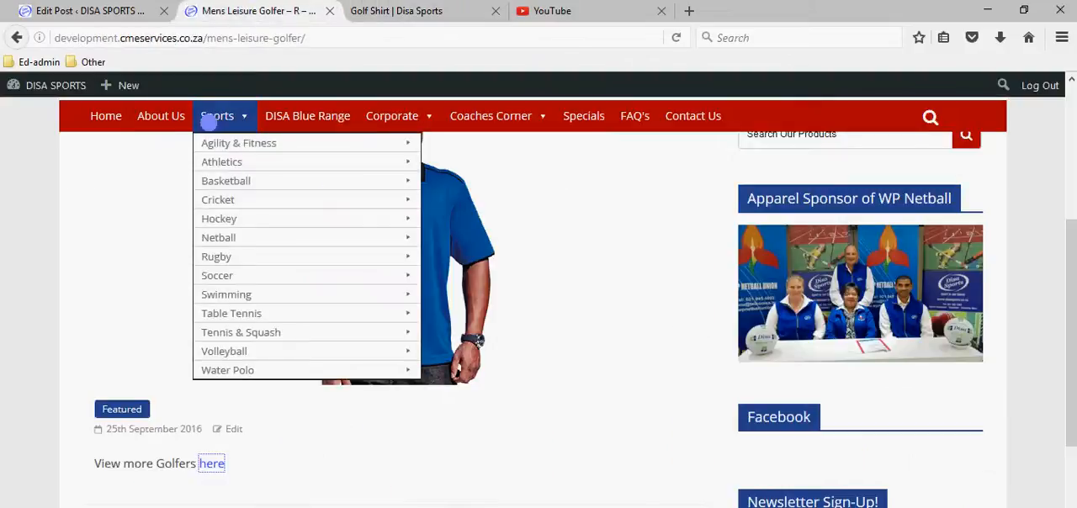
mouse_move(389, 122)
mouse_move(398, 149)
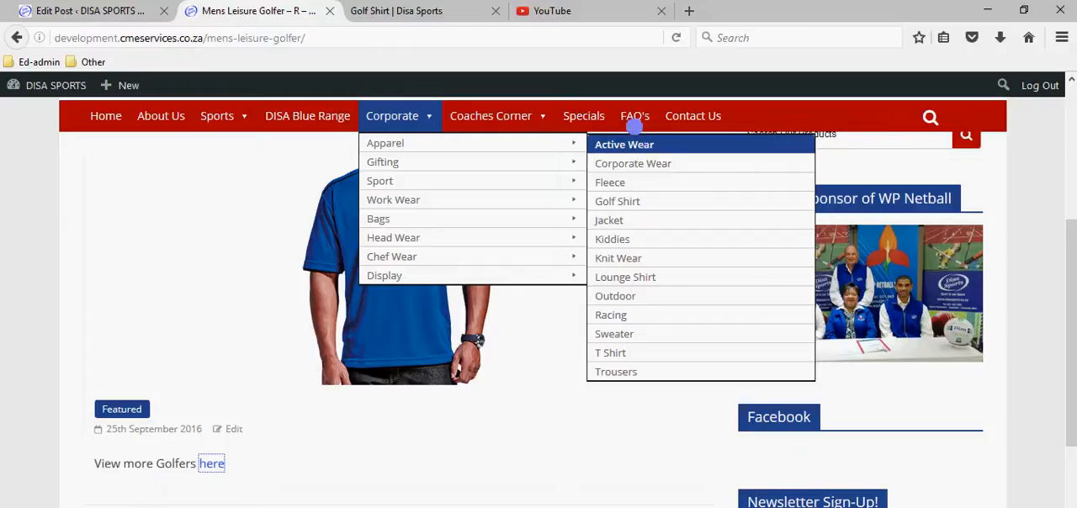
Open the Active Wear category under Apparel in the product catalogue and copy its page address.
key(ctrl+Tab)
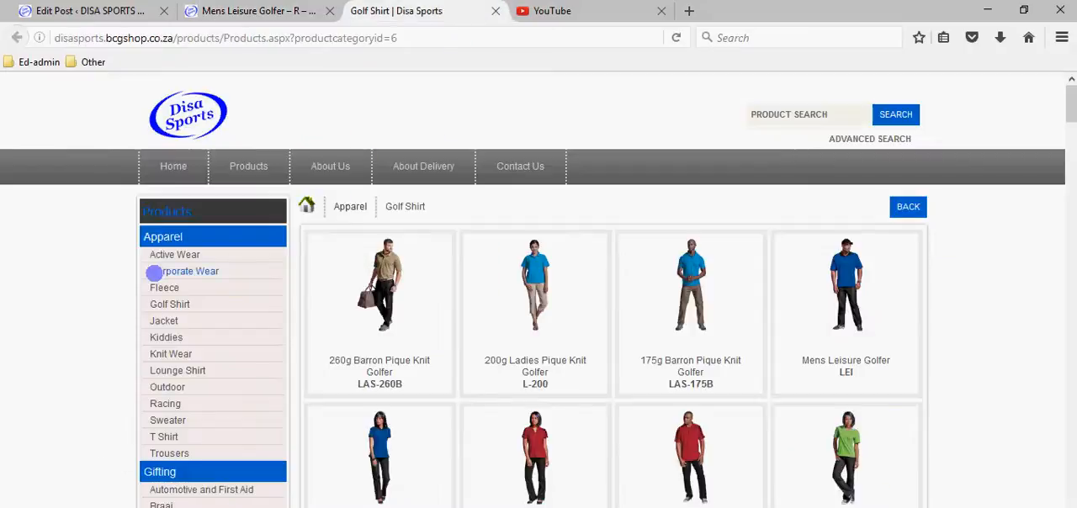
click(181, 254)
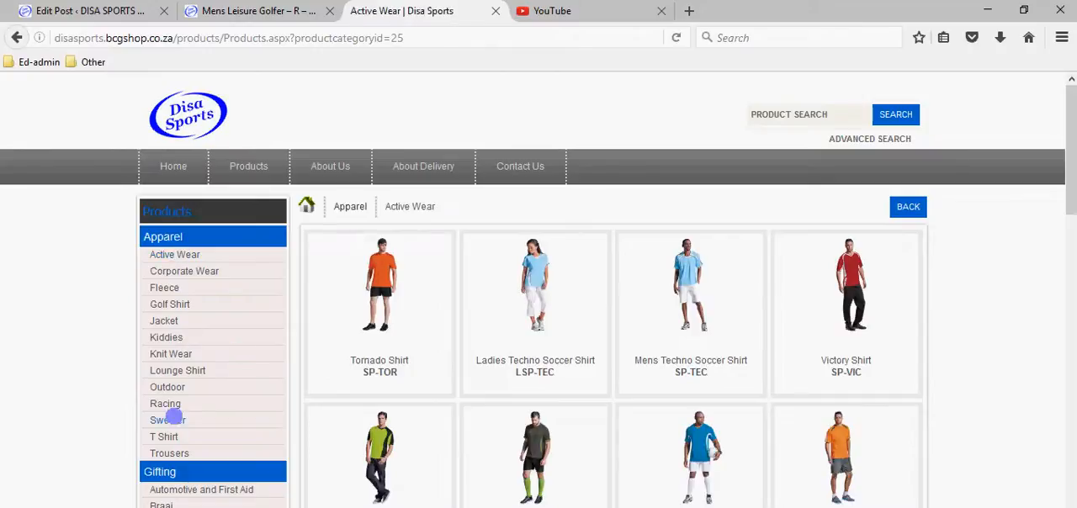
click(434, 37)
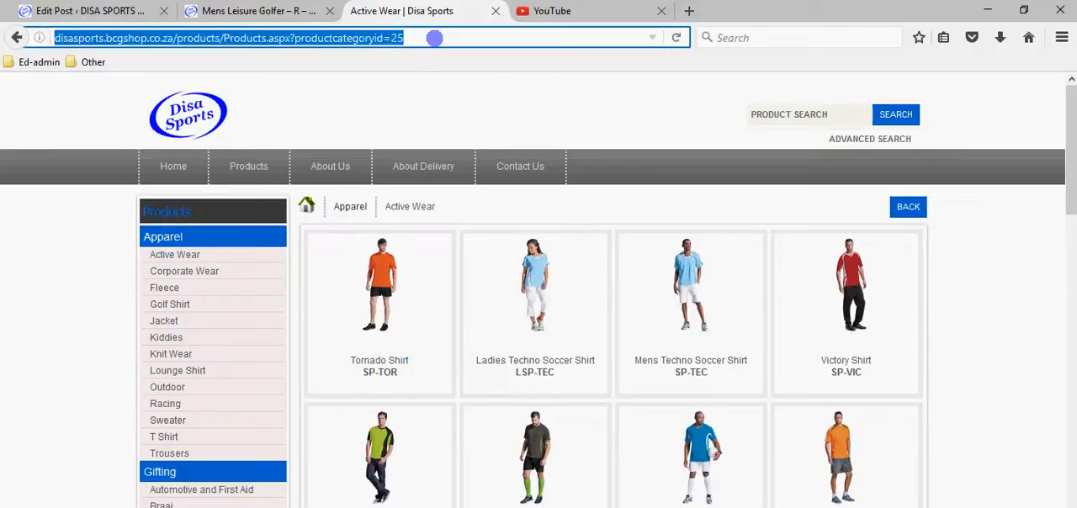
click(431, 35)
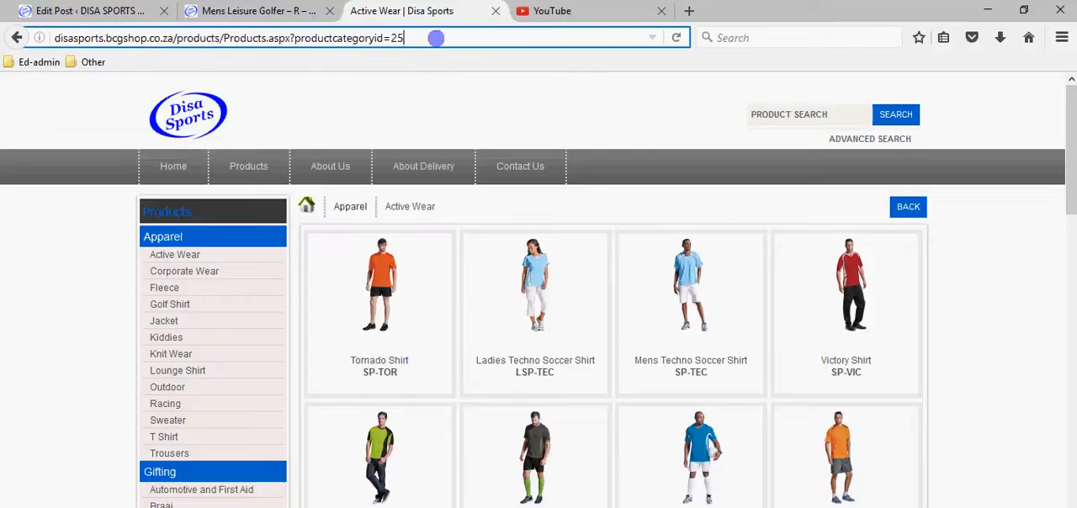
drag(418, 38, 42, 58)
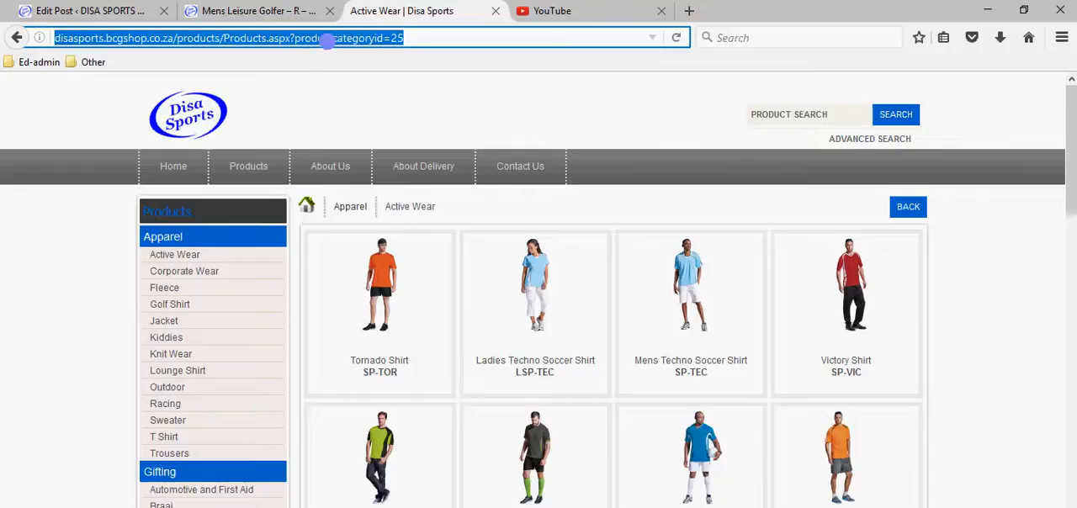
right_click(327, 41)
click(362, 92)
Replace the address of the golfer post's "here" link with the copied Active Wear URL ending in productcategoryid=25.
click(243, 11)
click(98, 11)
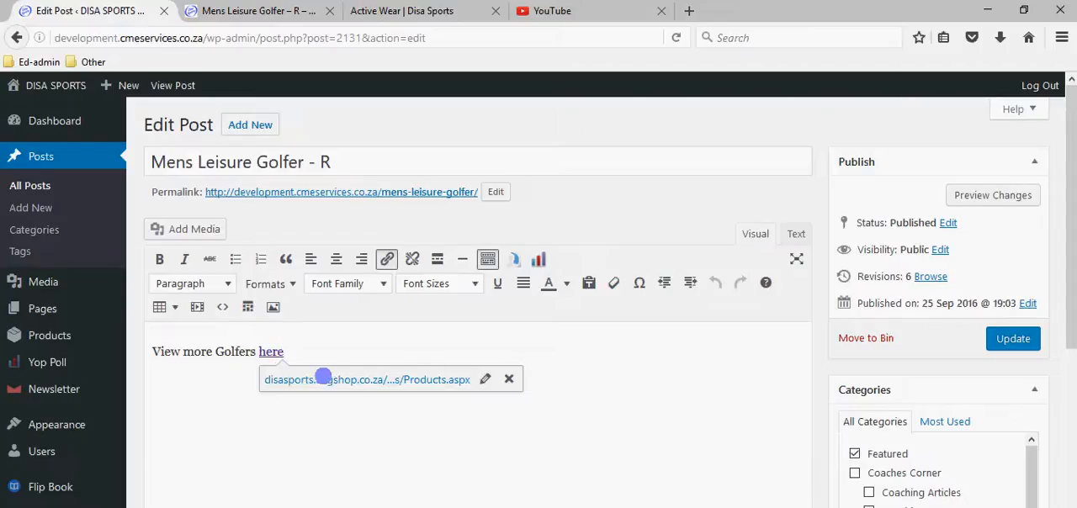
double_click(270, 351)
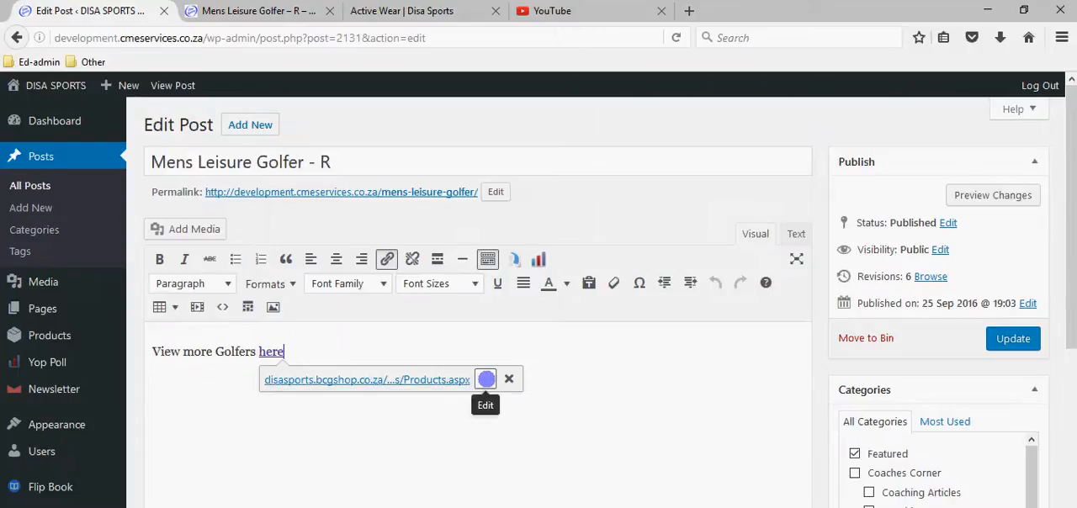
click(484, 377)
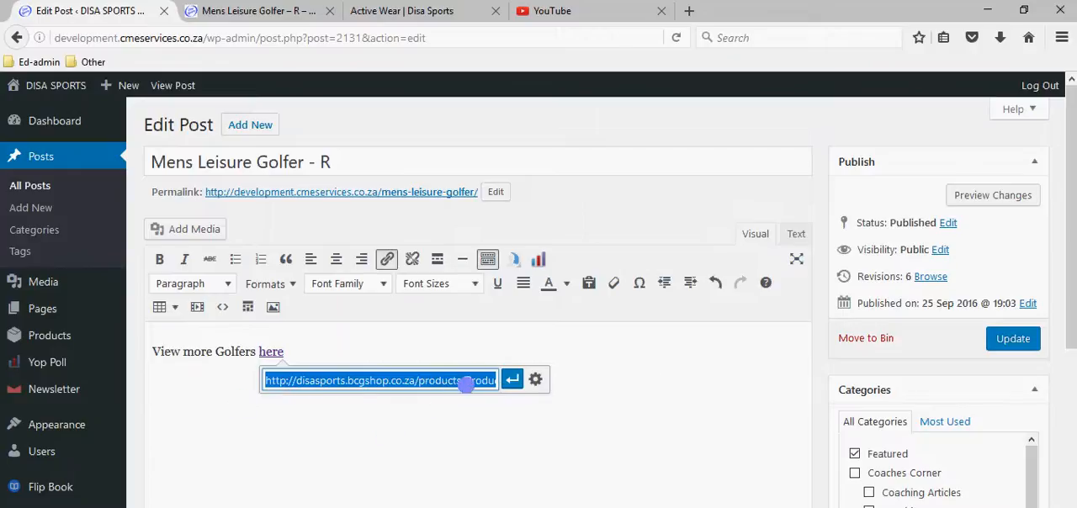
key(ctrl+v)
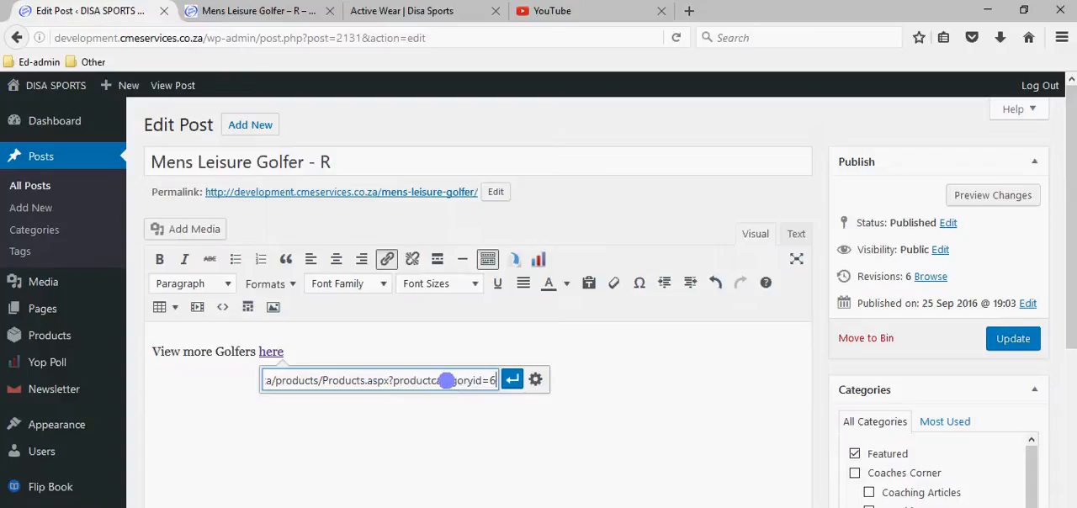
triple_click(445, 381)
key(BackSpace)
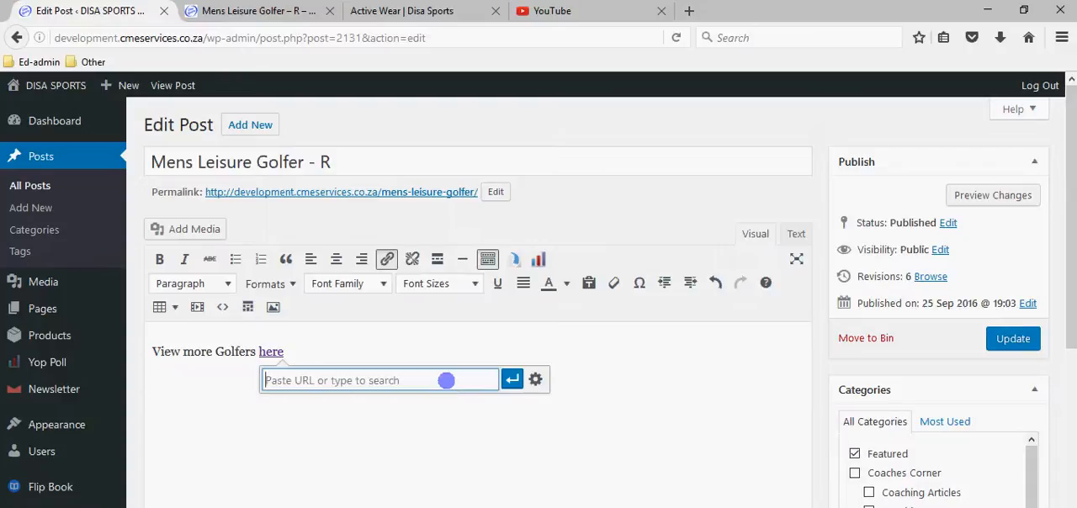
key(ctrl+v)
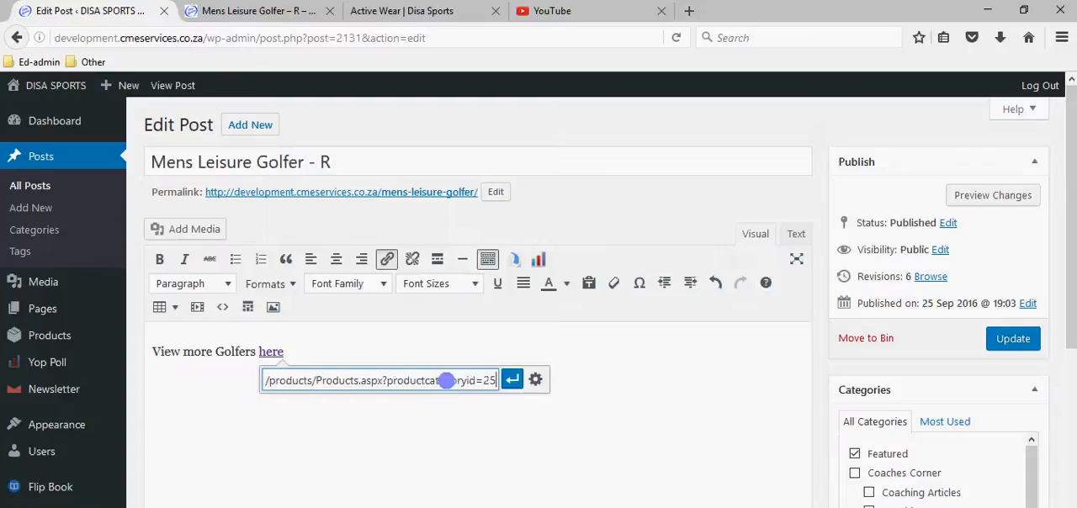
Check the Active Wear catalogue page, apply the new link address and update the golfer post.
click(404, 11)
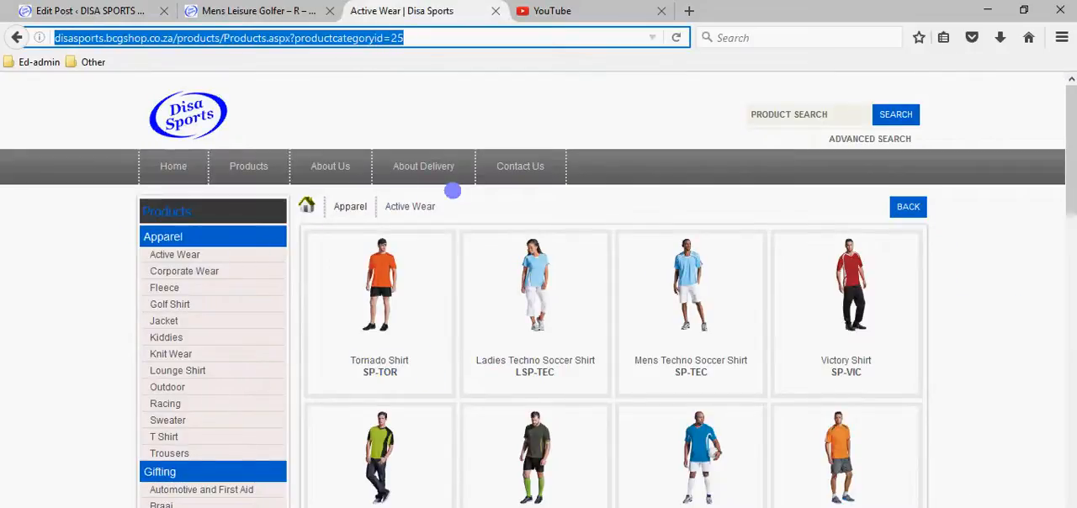
click(113, 11)
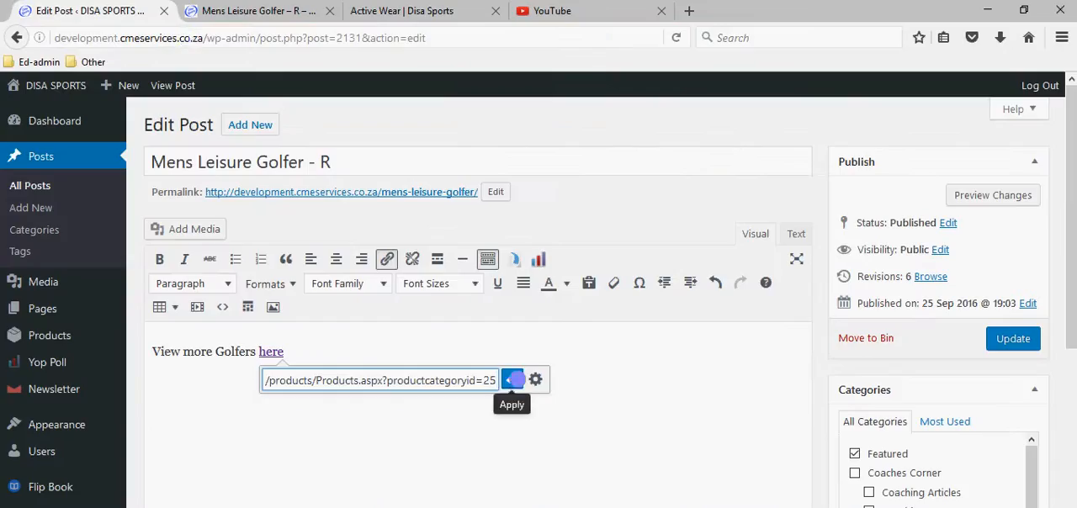
click(513, 380)
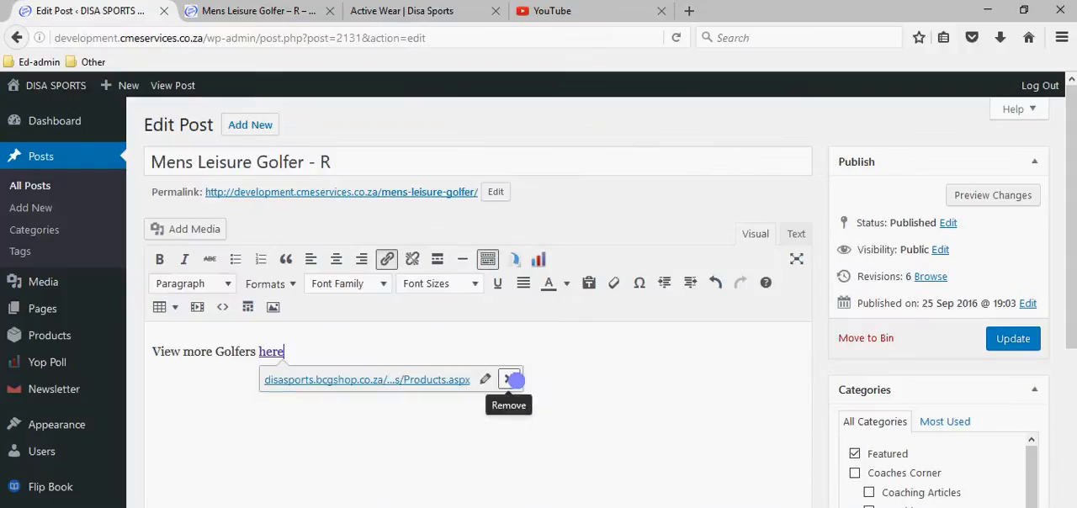
click(1012, 338)
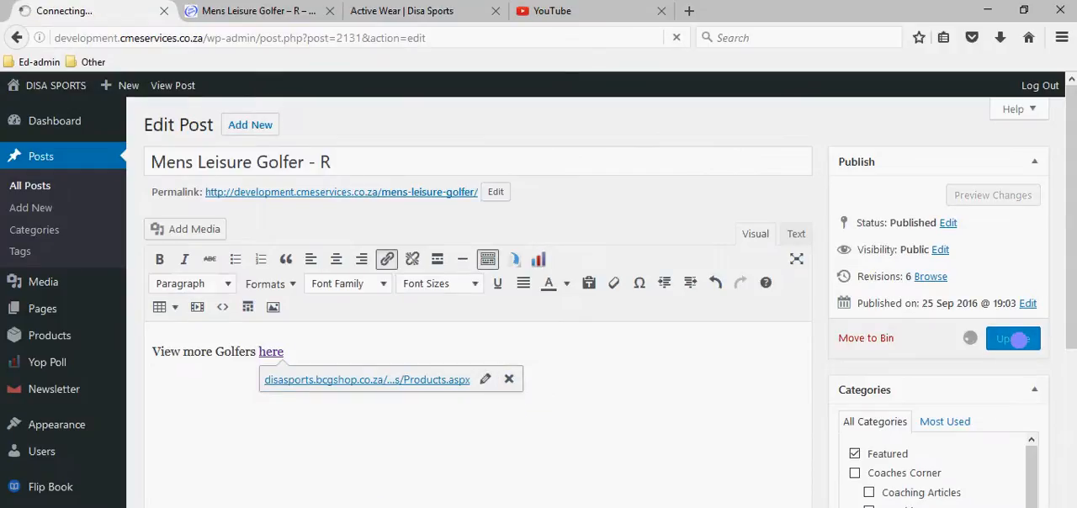
Check the saved golfer post in the editor and reload its live page.
click(252, 11)
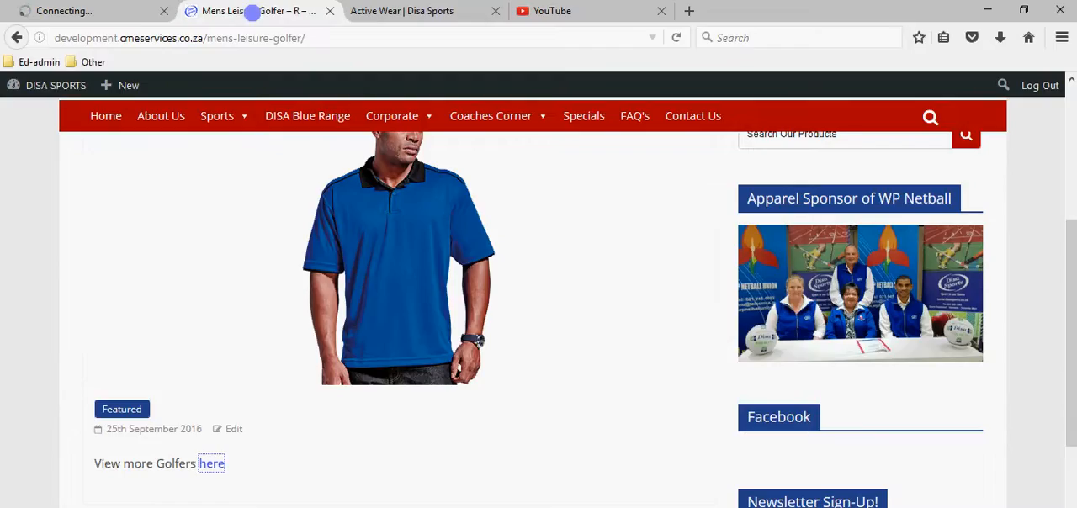
scroll(243, 257, up, 3)
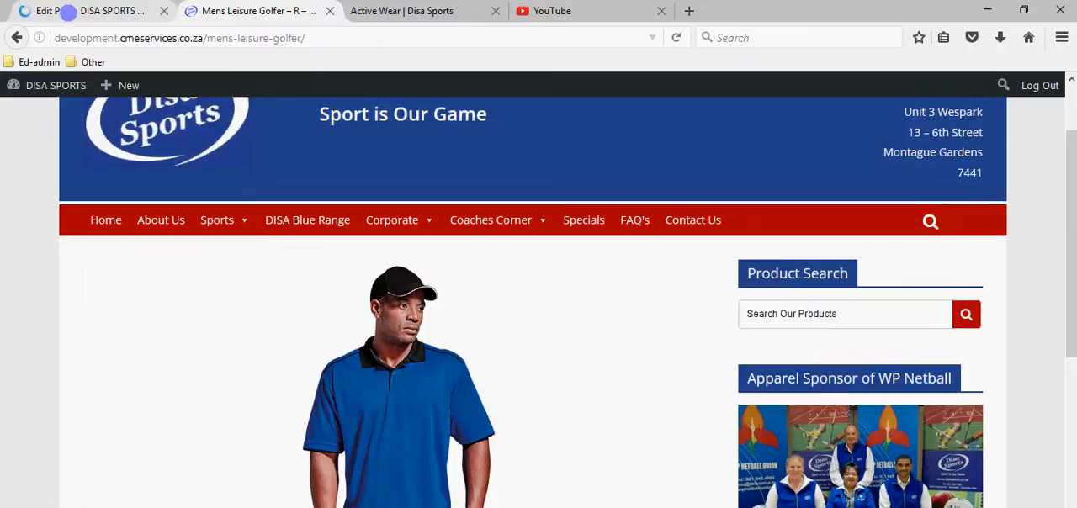
click(68, 12)
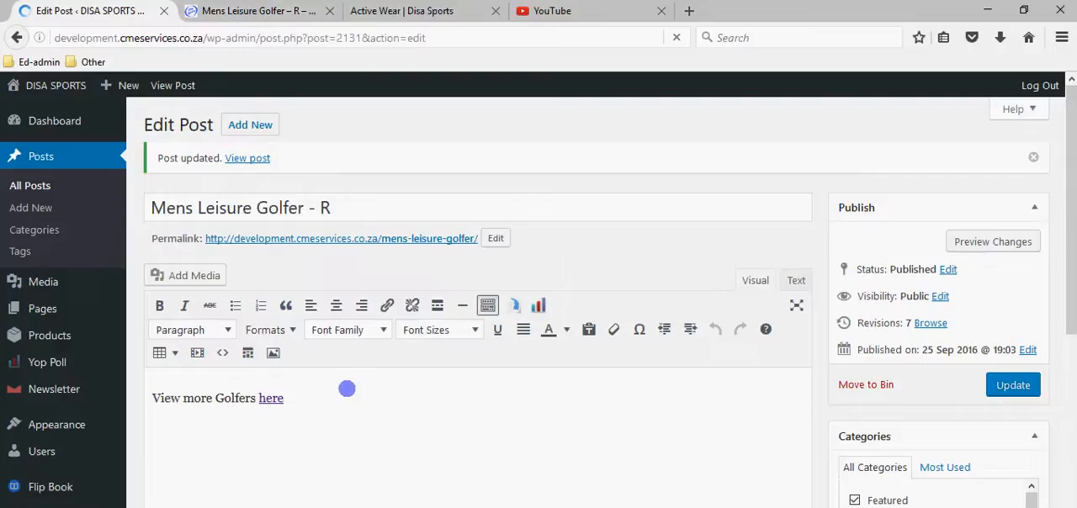
click(256, 11)
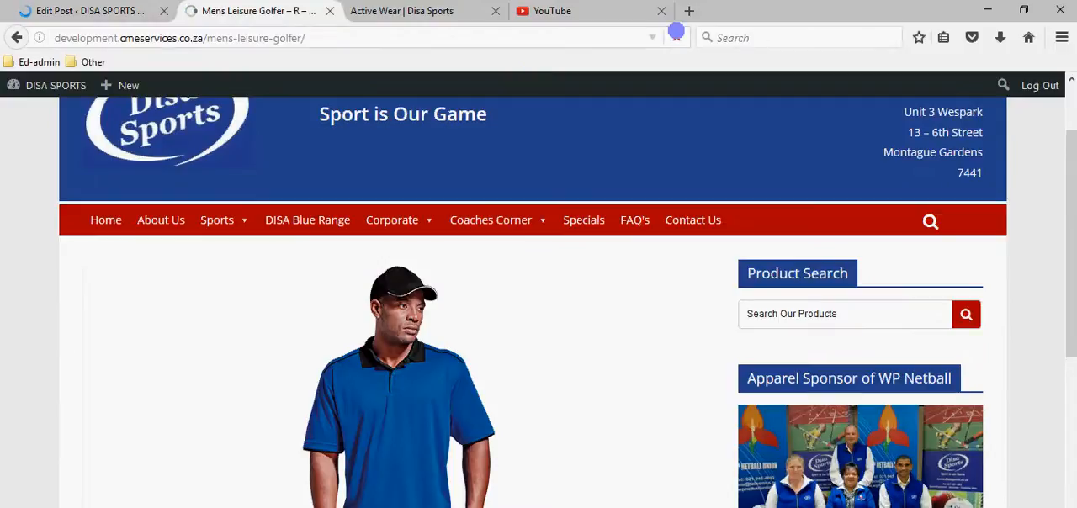
click(675, 35)
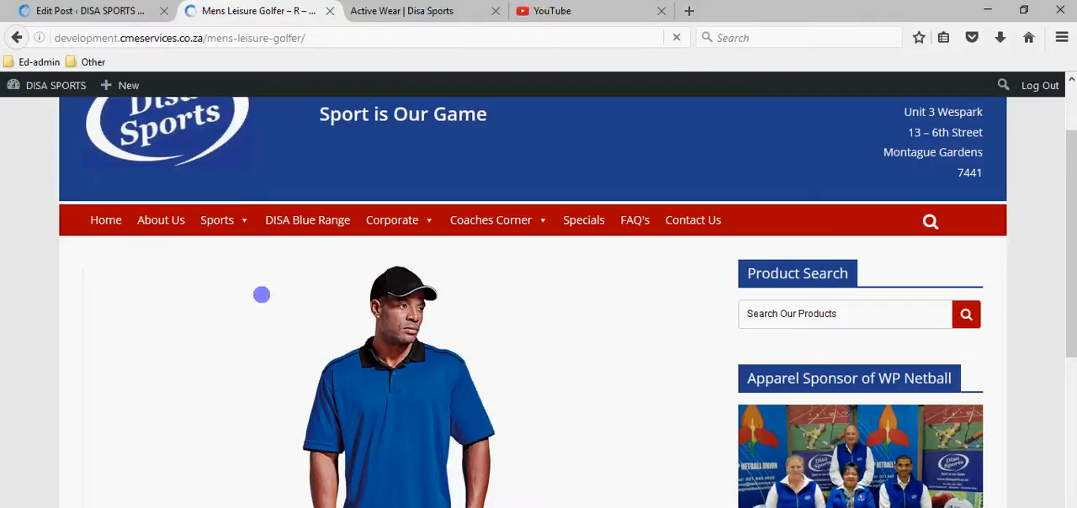
Close the old Active Wear catalogue page and test the "here" link on the live golfer post.
scroll(259, 300, down, 4)
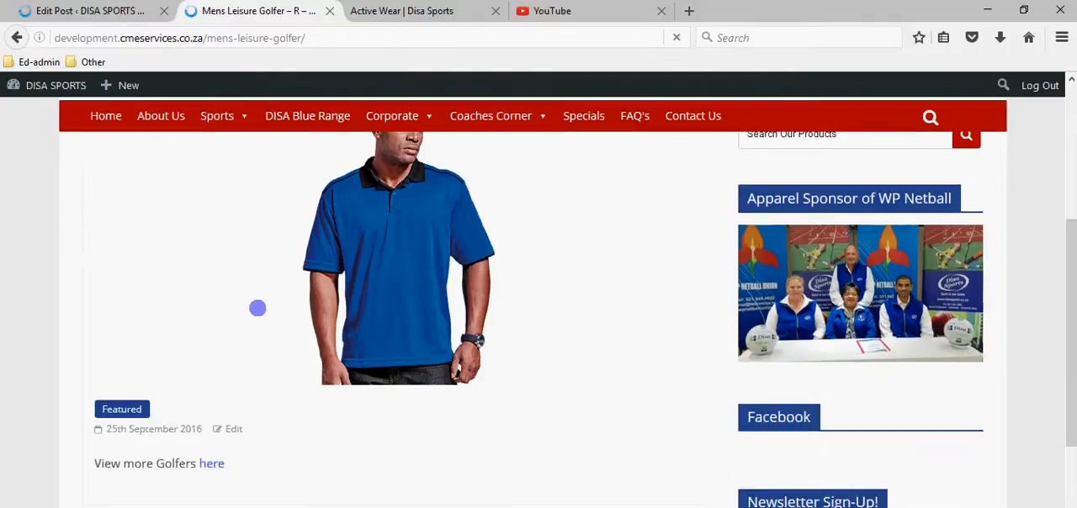
click(425, 11)
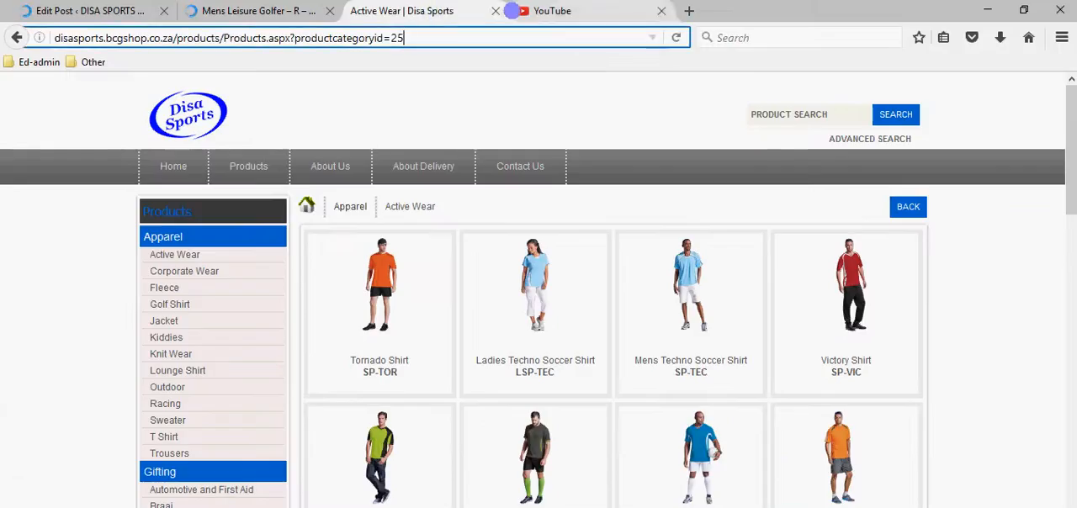
click(495, 11)
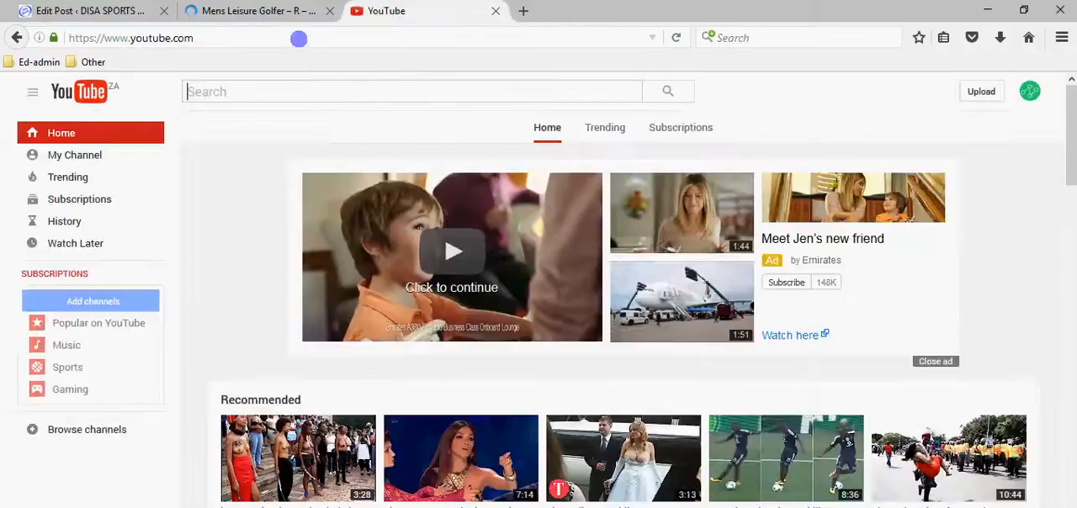
click(287, 11)
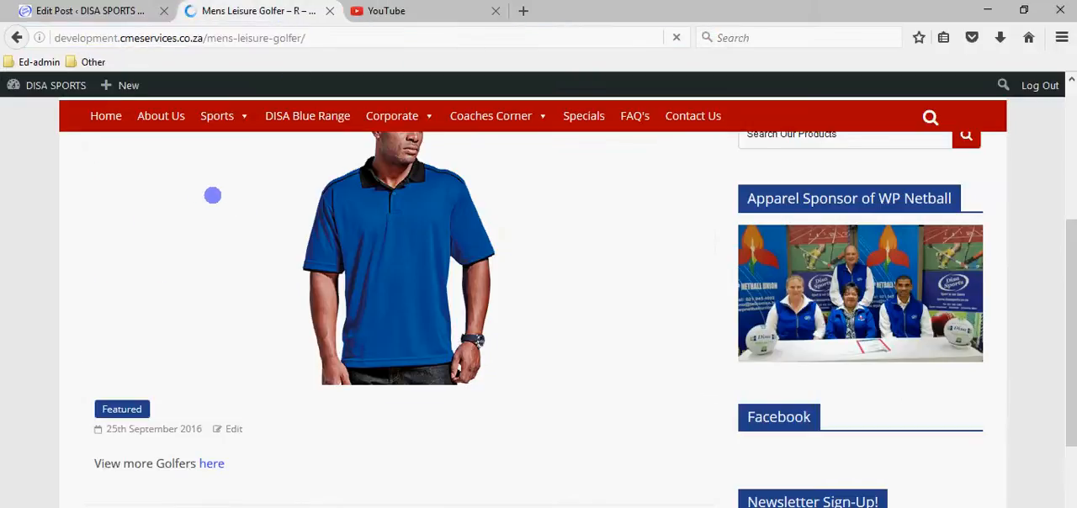
click(115, 10)
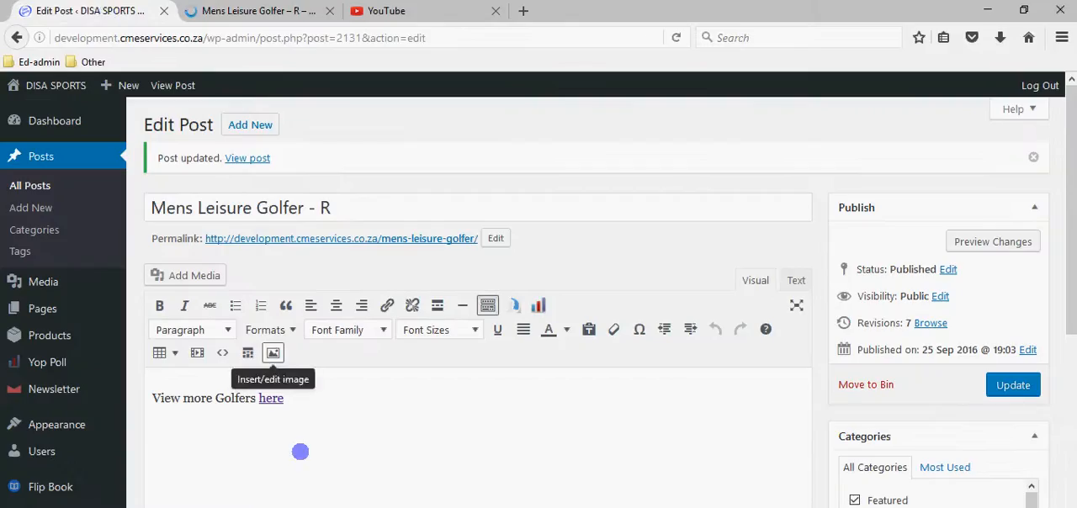
click(261, 11)
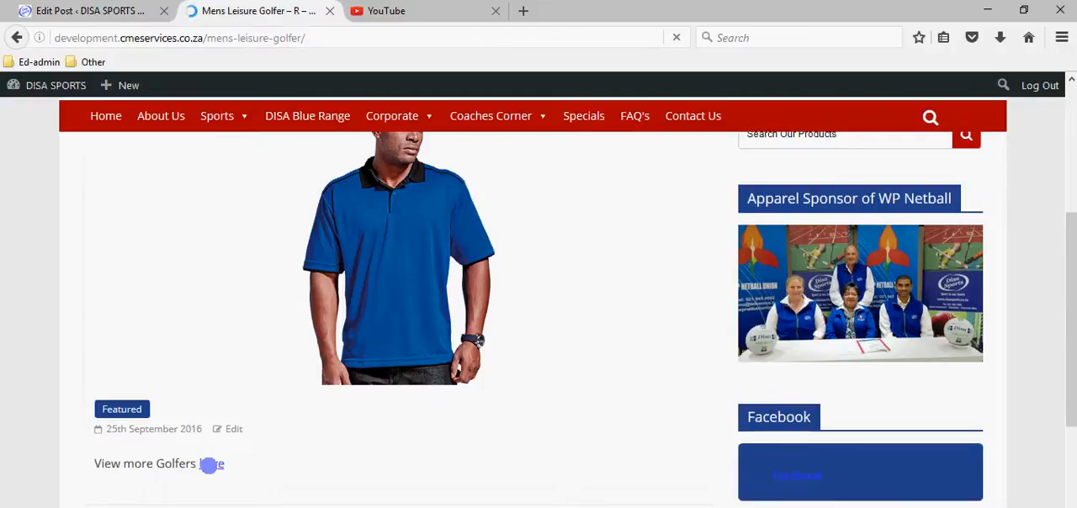
click(211, 464)
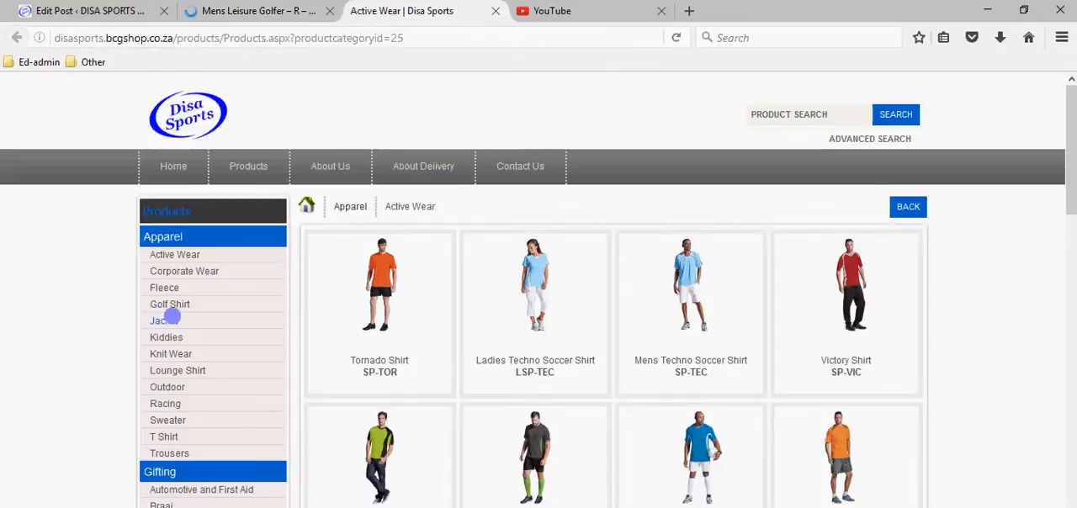
Open the Golf Shirt category under Apparel in the product catalogue and copy its page address.
click(178, 305)
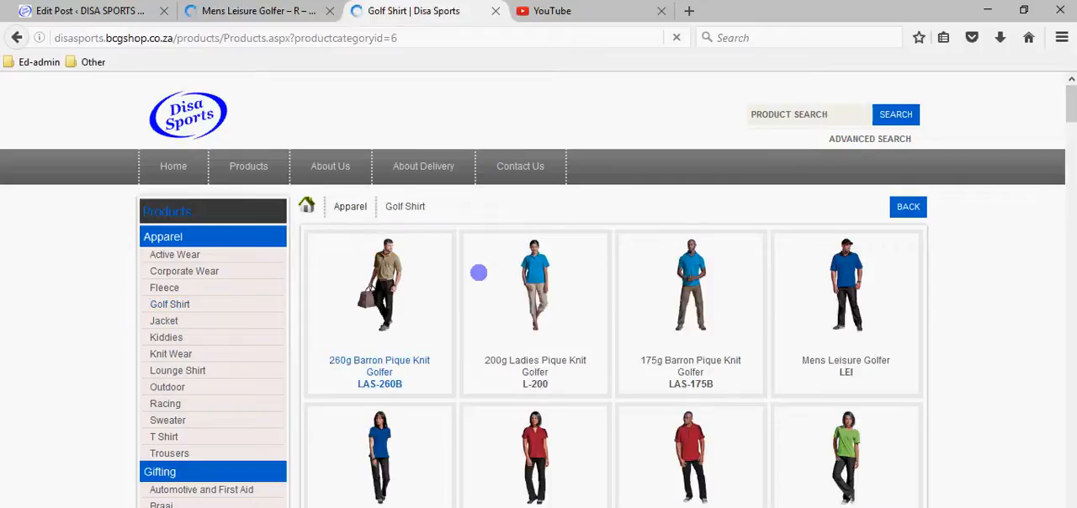
click(444, 37)
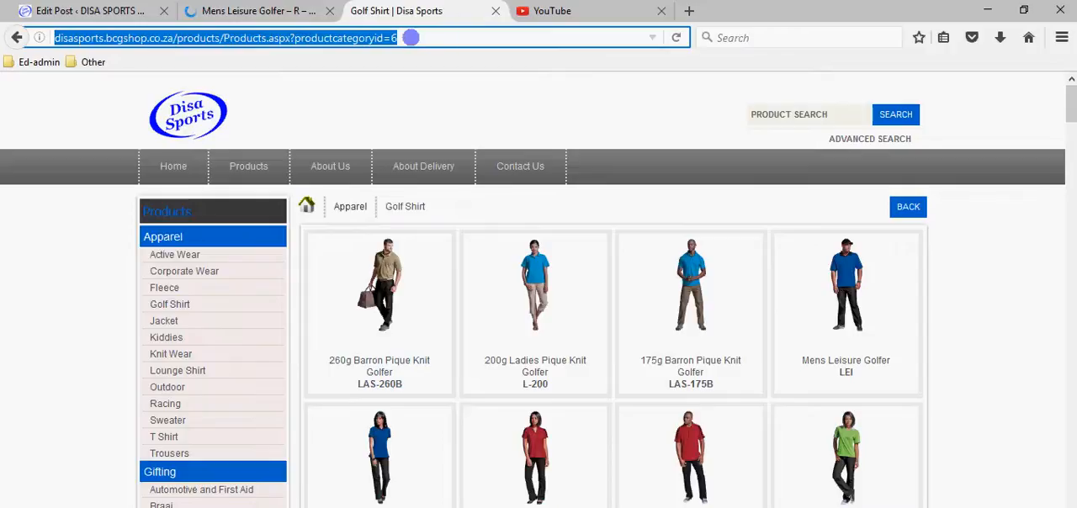
right_click(392, 42)
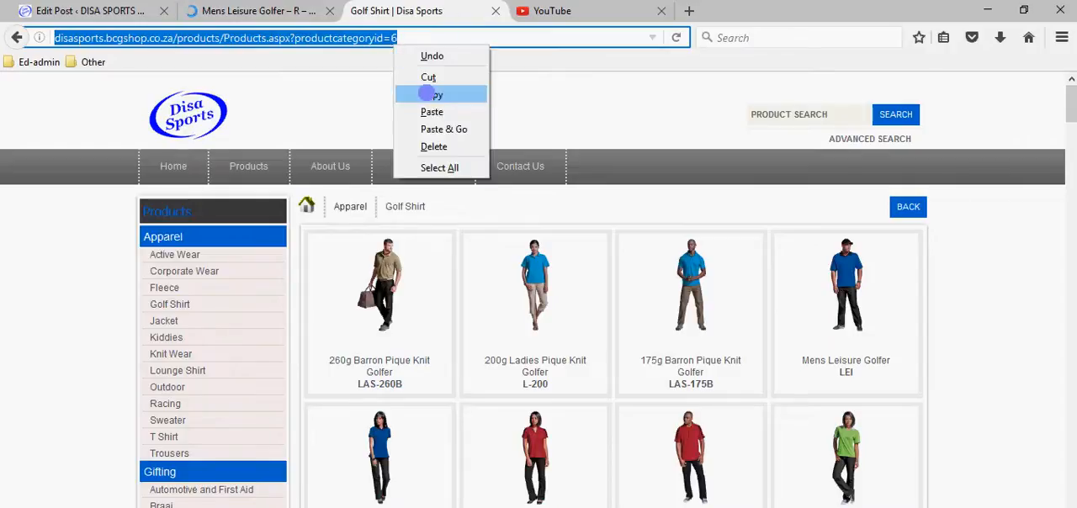
click(425, 89)
Replace the address of the golfer post's "here" link with the copied Golf Shirt URL ending in productcategoryid=6 and update the post.
click(112, 10)
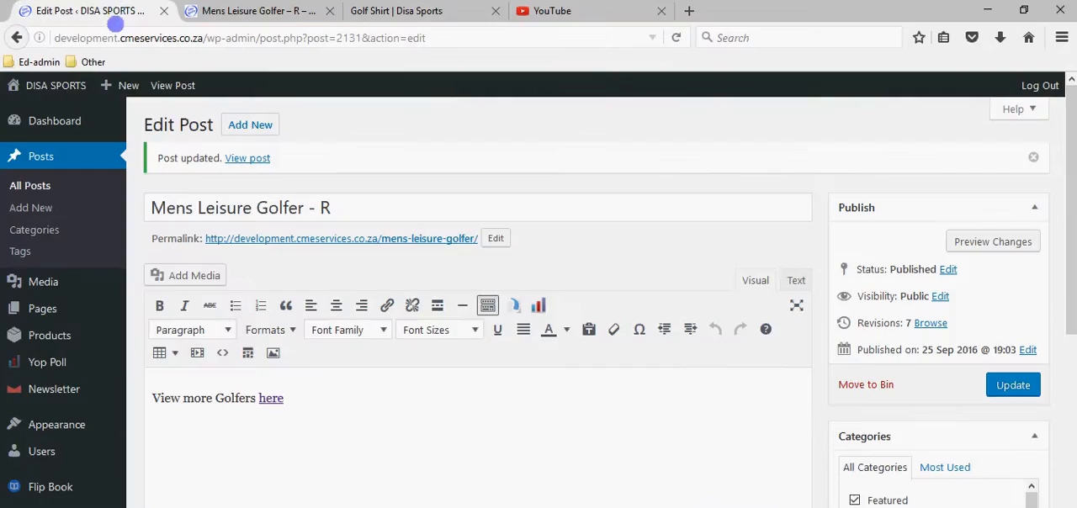
click(271, 397)
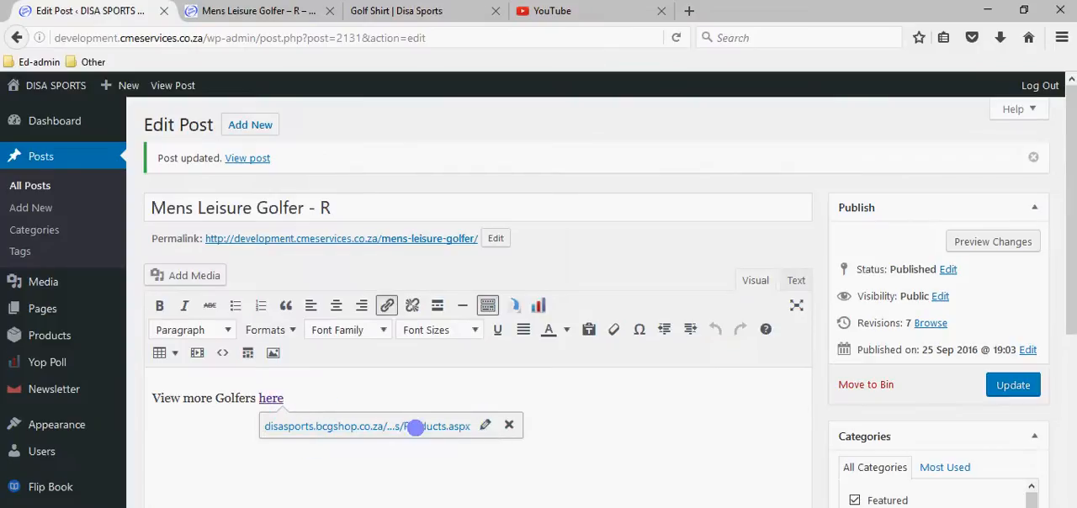
click(484, 425)
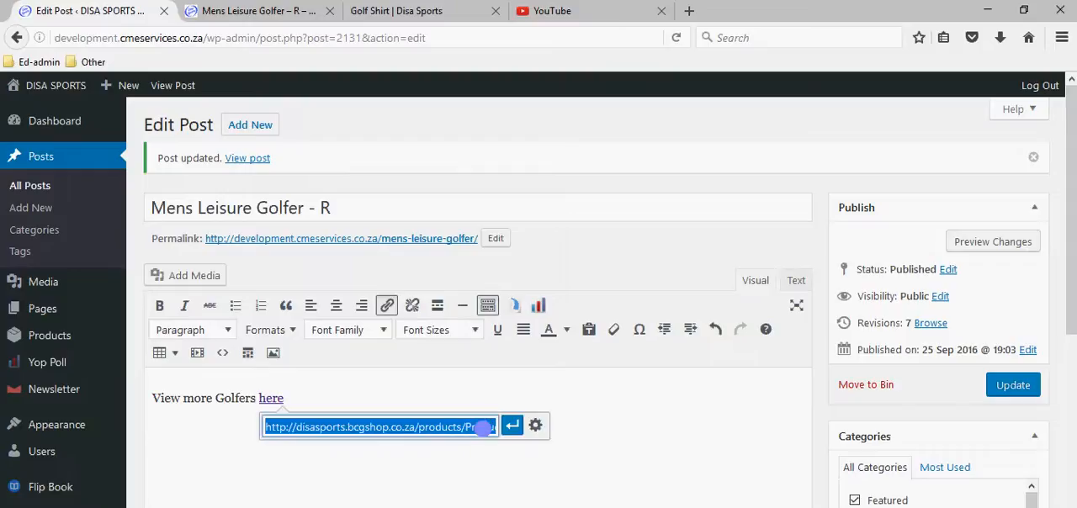
key(BackSpace)
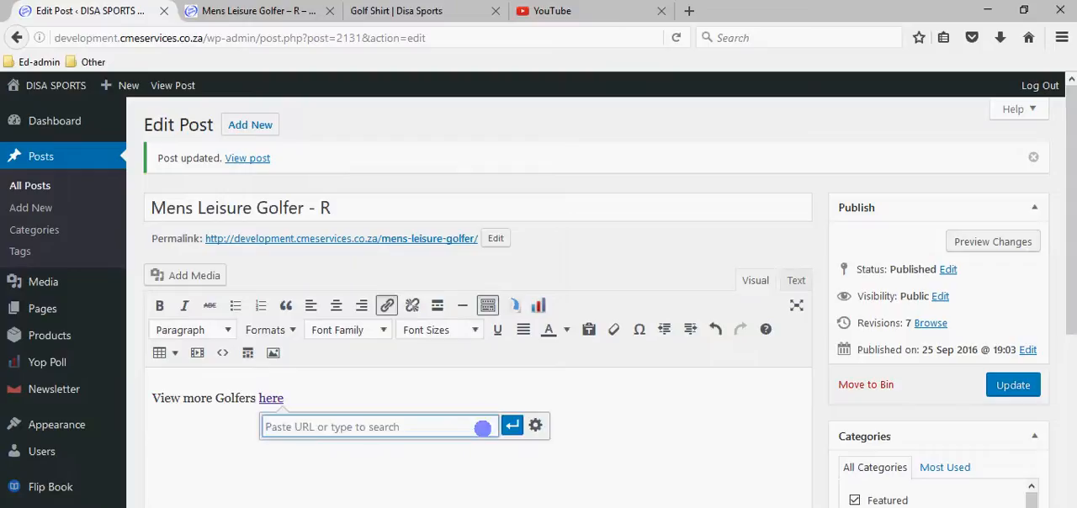
key(ctrl+v)
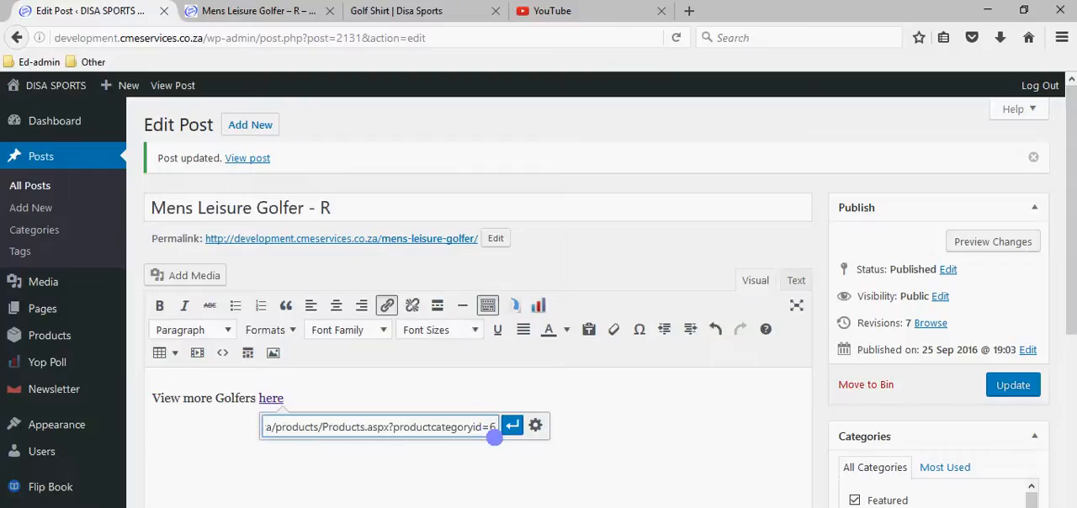
click(513, 425)
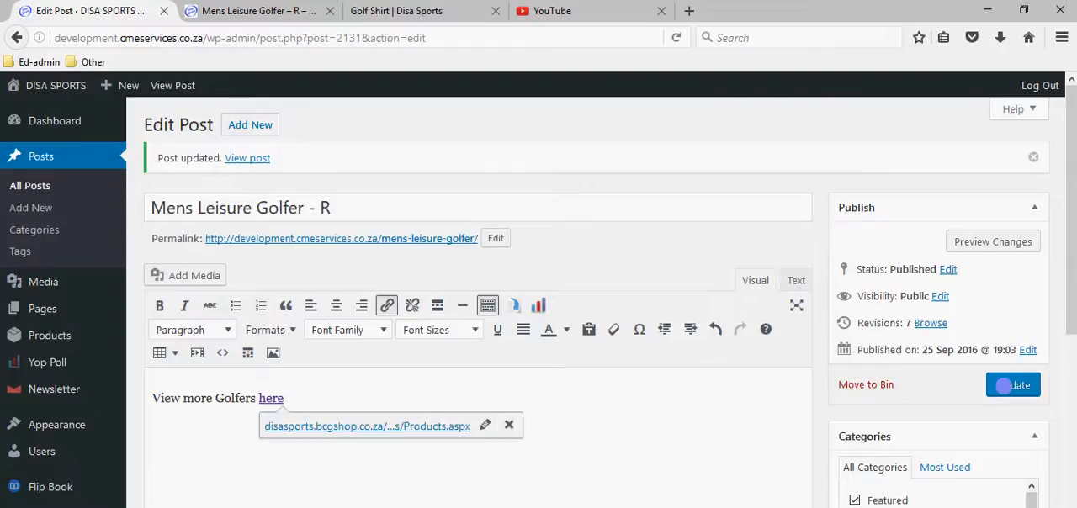
click(1004, 385)
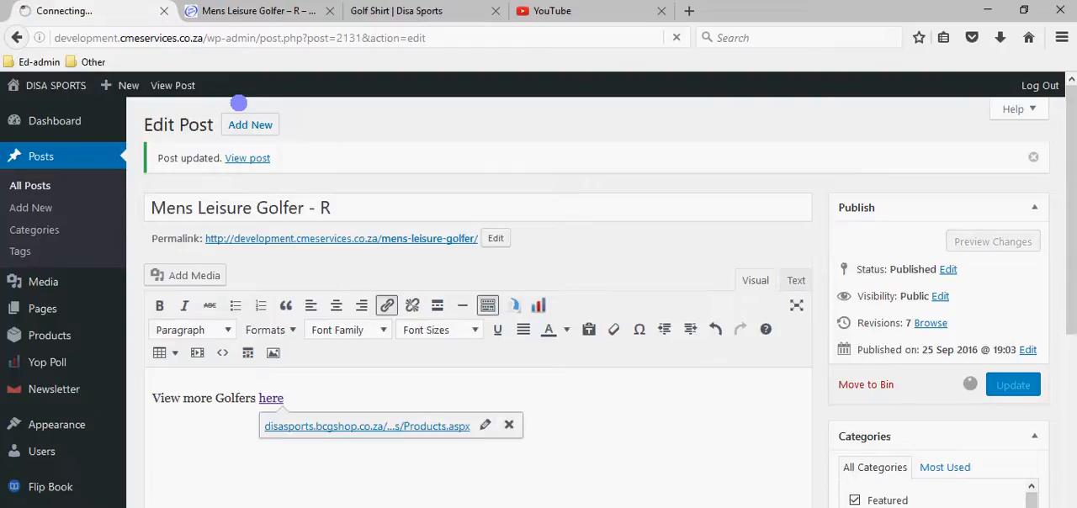
Close the Golf Shirt catalogue page and check in the editor that the golfer post is saved.
click(409, 11)
click(426, 37)
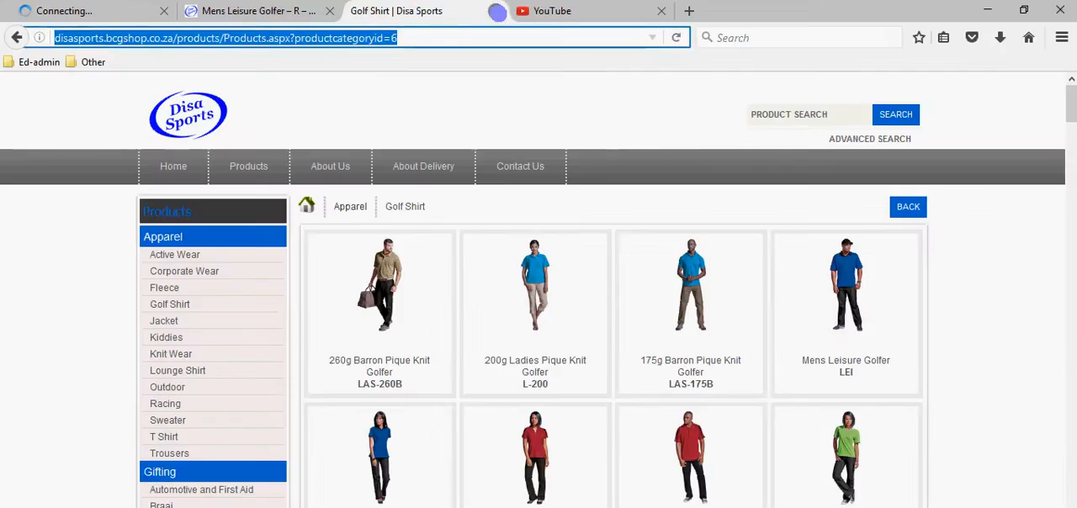
click(496, 11)
click(284, 11)
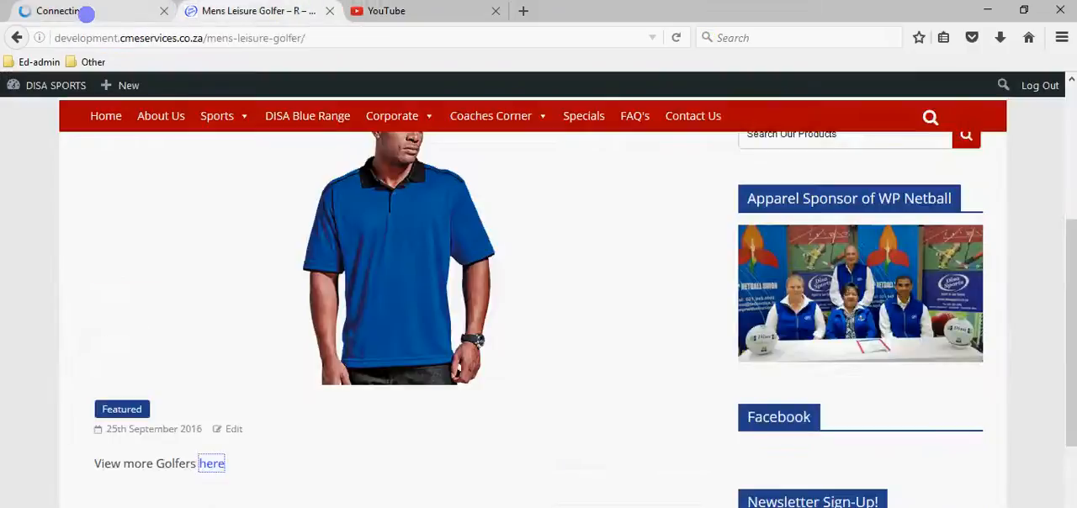
click(88, 11)
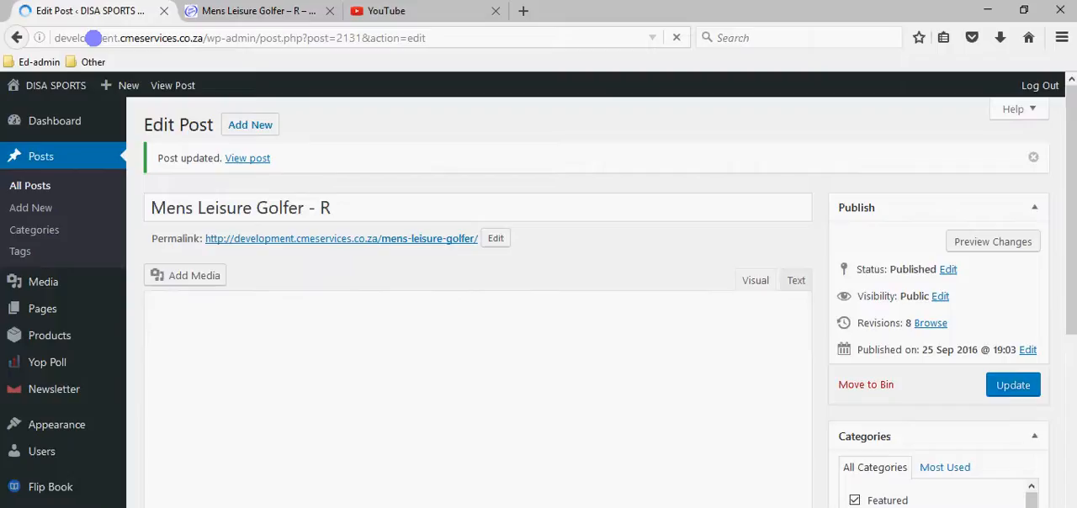
Reload the live golfer post, test its "here" link and close the catalogue page it opens.
click(242, 11)
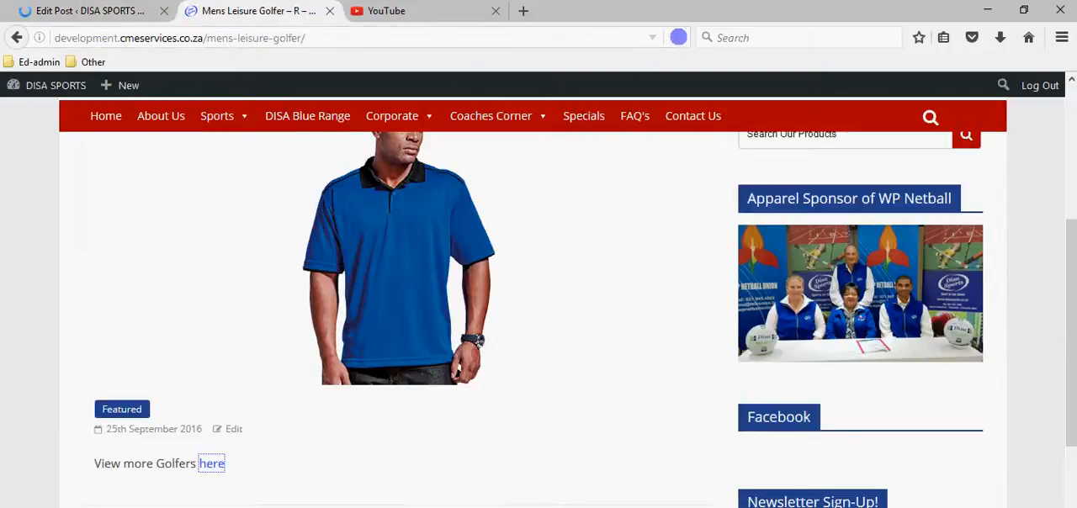
click(678, 37)
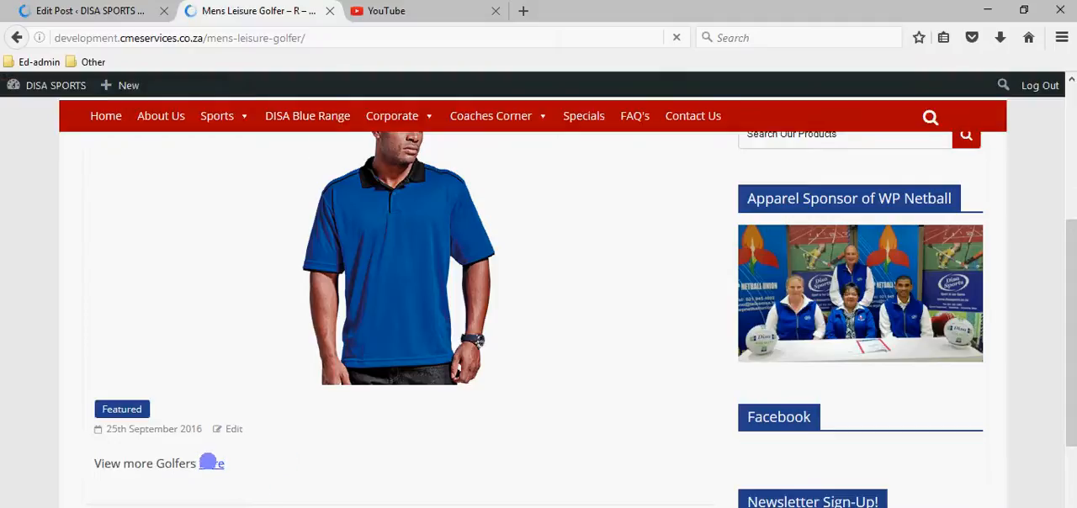
click(211, 464)
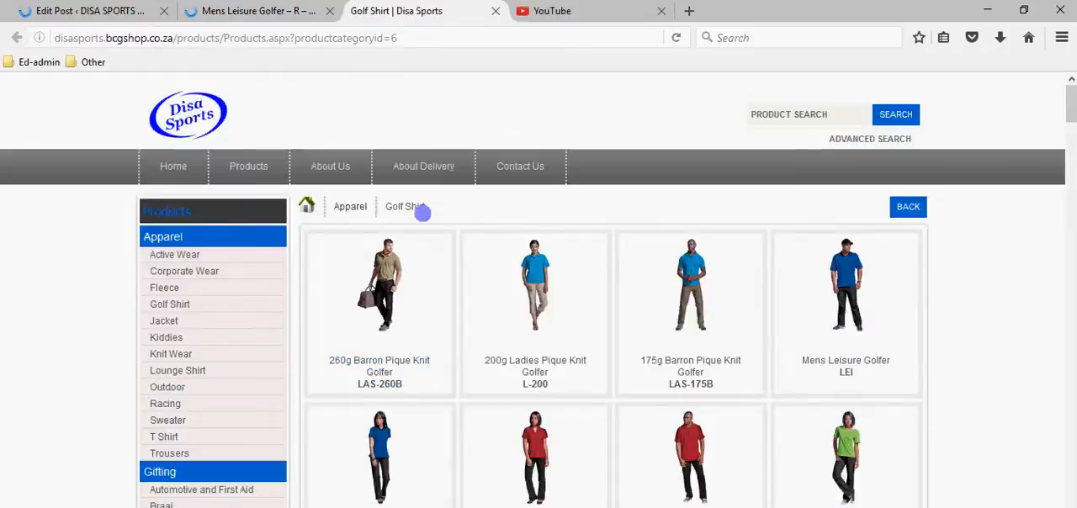
click(495, 11)
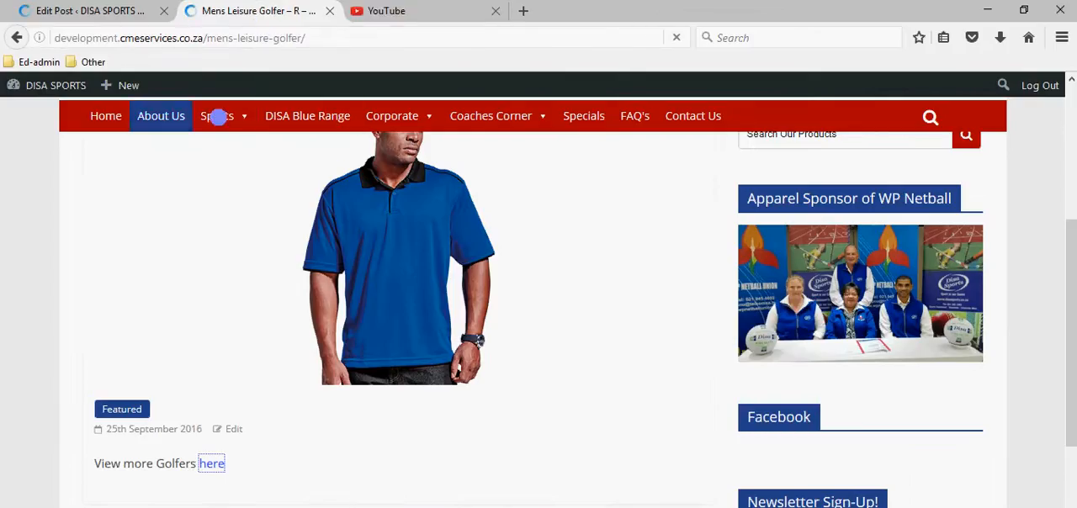
Examine the product categories and subcategories listed under Corporate and Sports in the website's navigation.
mouse_move(425, 117)
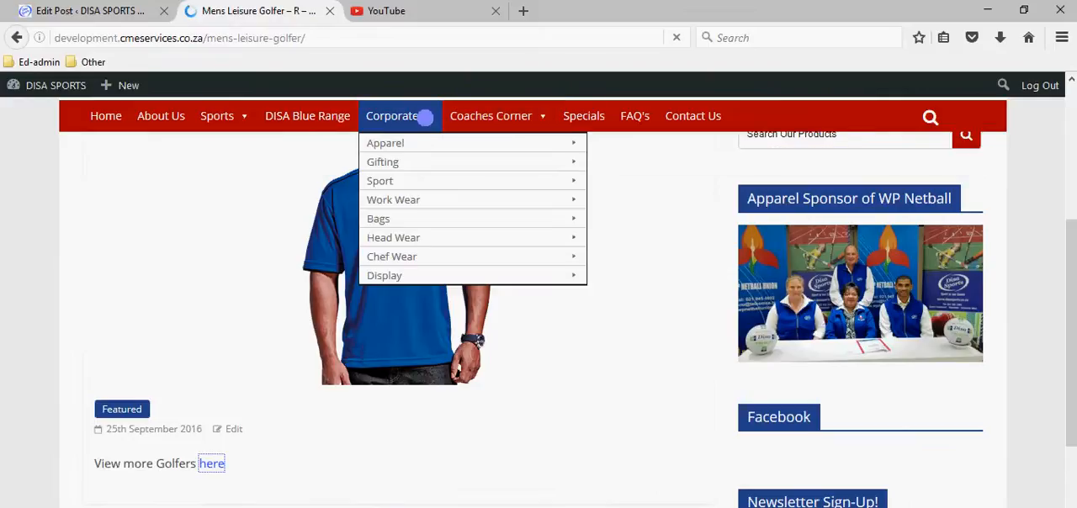
mouse_move(415, 163)
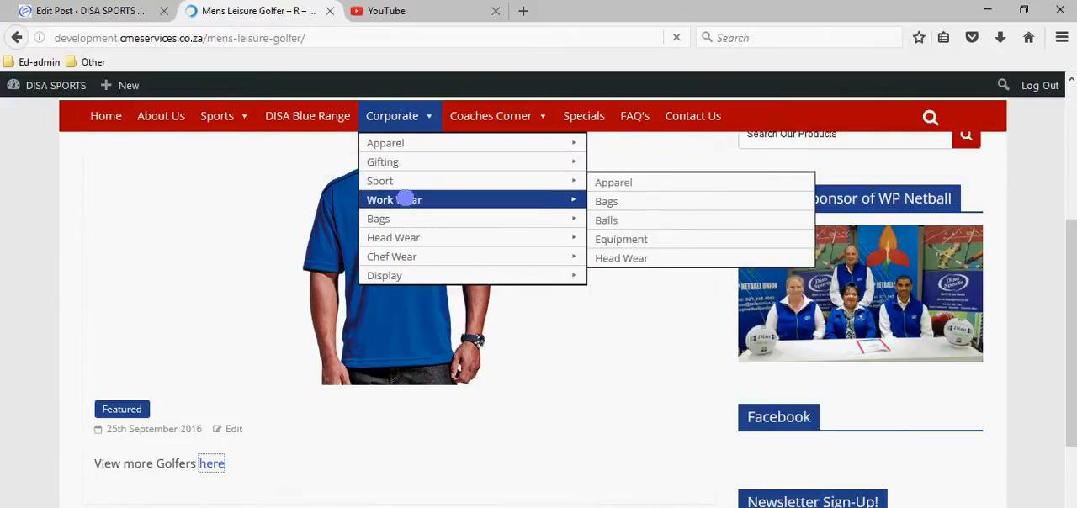
mouse_move(399, 218)
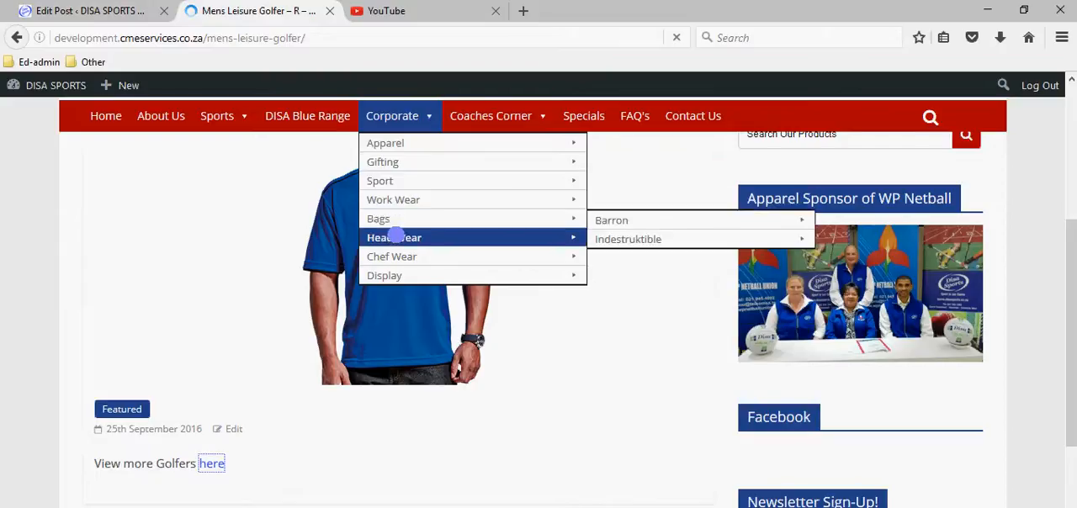
mouse_move(396, 238)
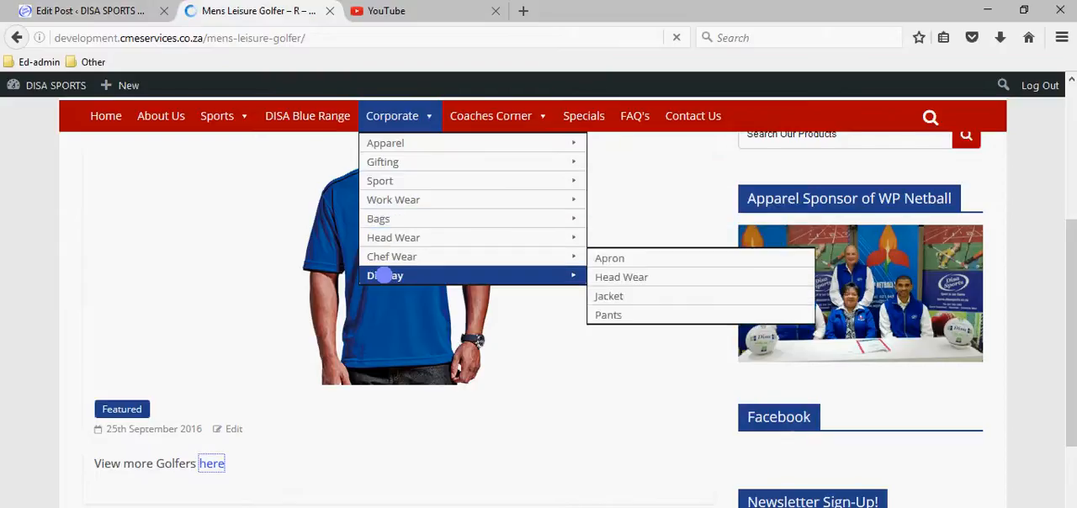
mouse_move(384, 275)
mouse_move(216, 114)
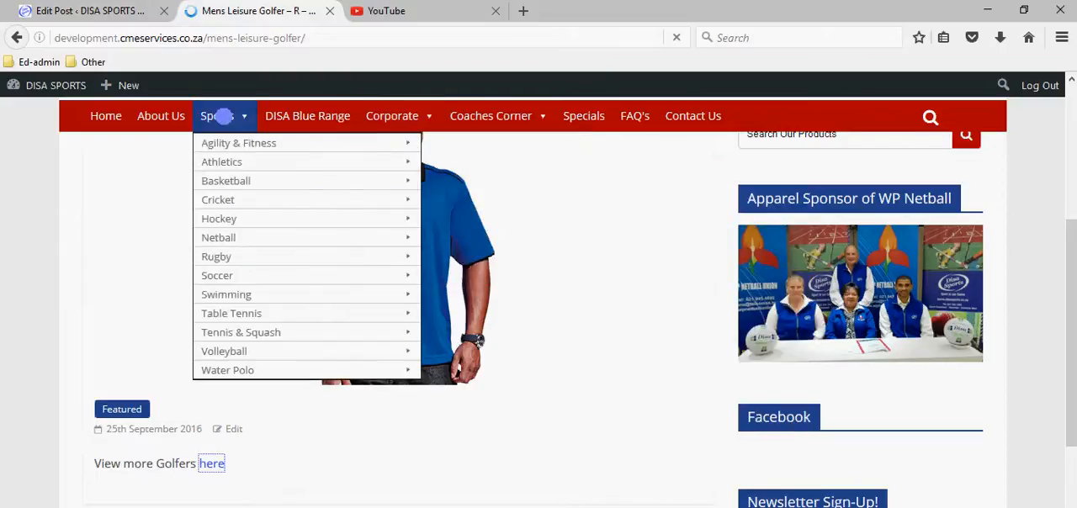
mouse_move(252, 311)
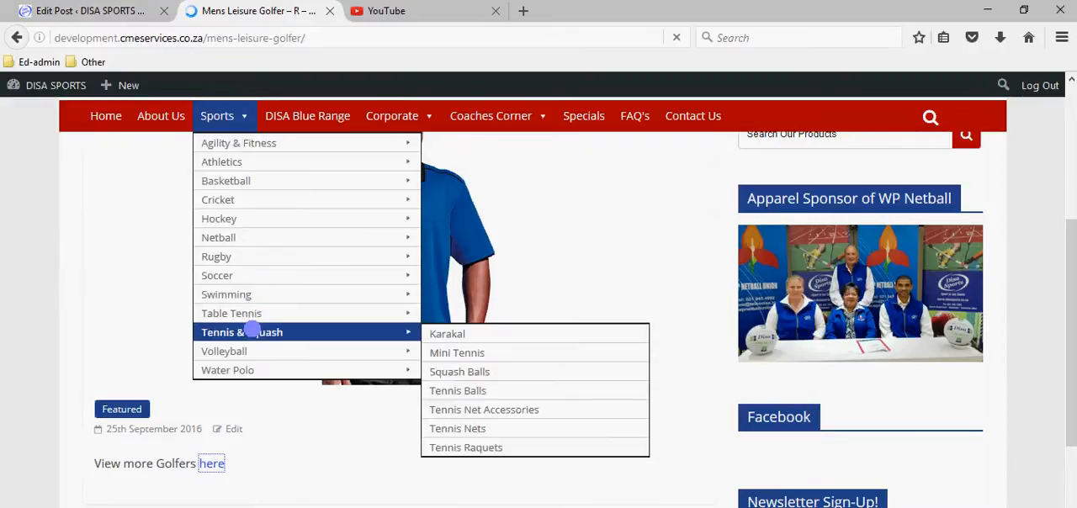
mouse_move(251, 351)
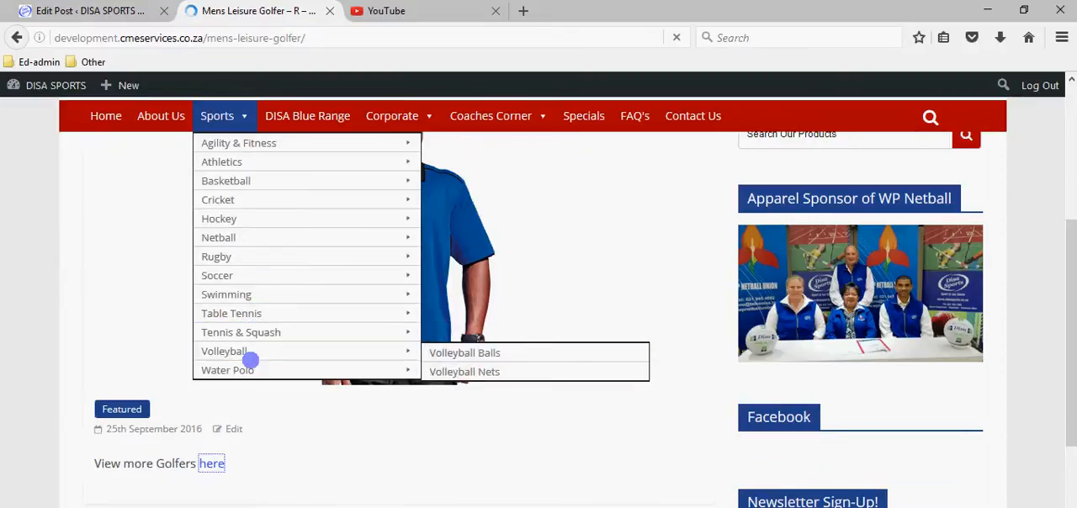
scroll(251, 360, up, 2)
mouse_move(244, 470)
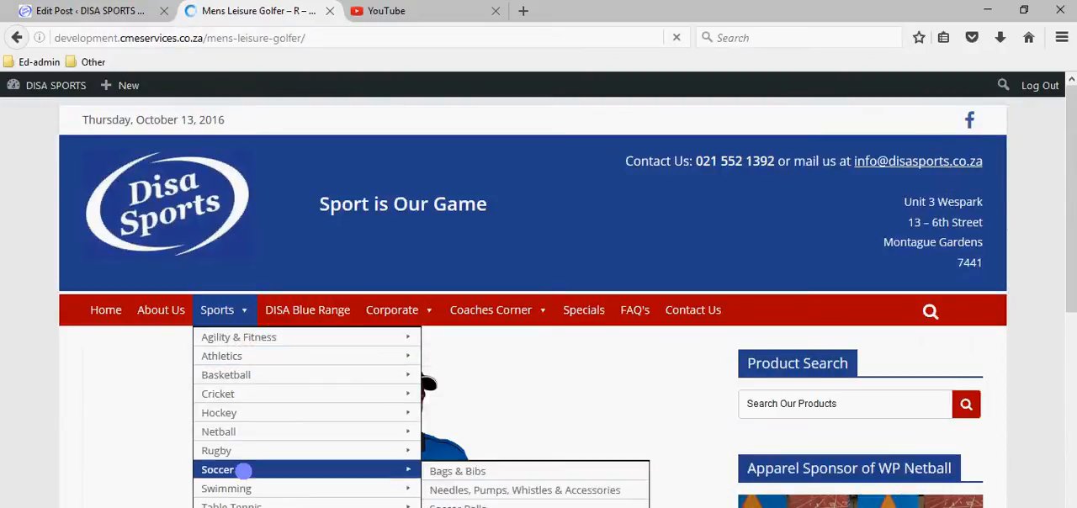
mouse_move(247, 488)
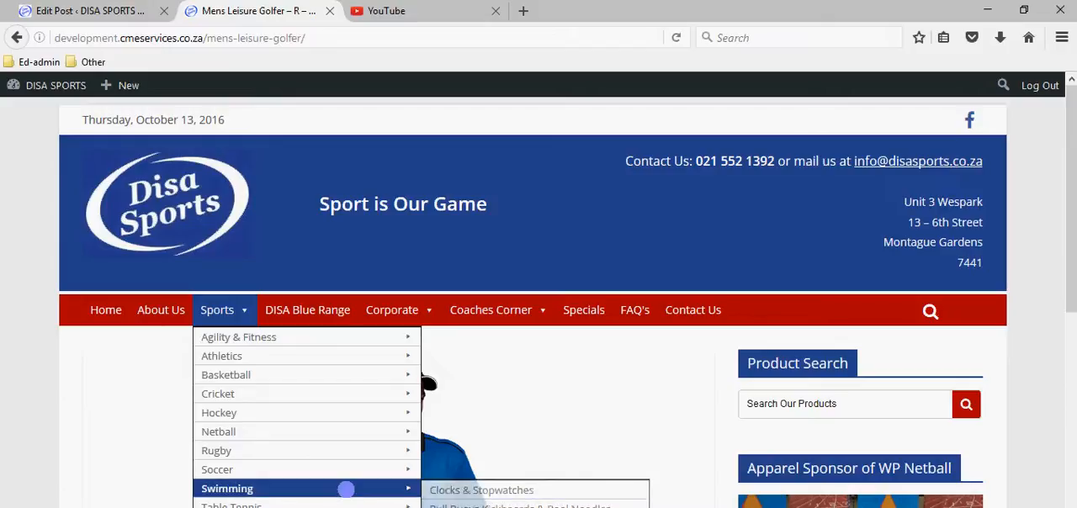
scroll(348, 486, down, 5)
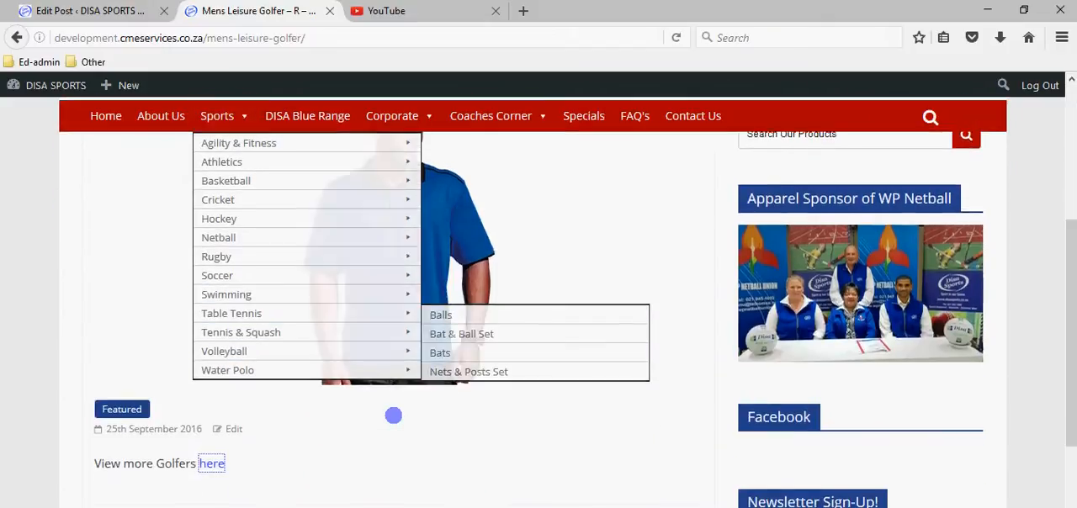
scroll(393, 416, down, 3)
scroll(378, 454, up, 8)
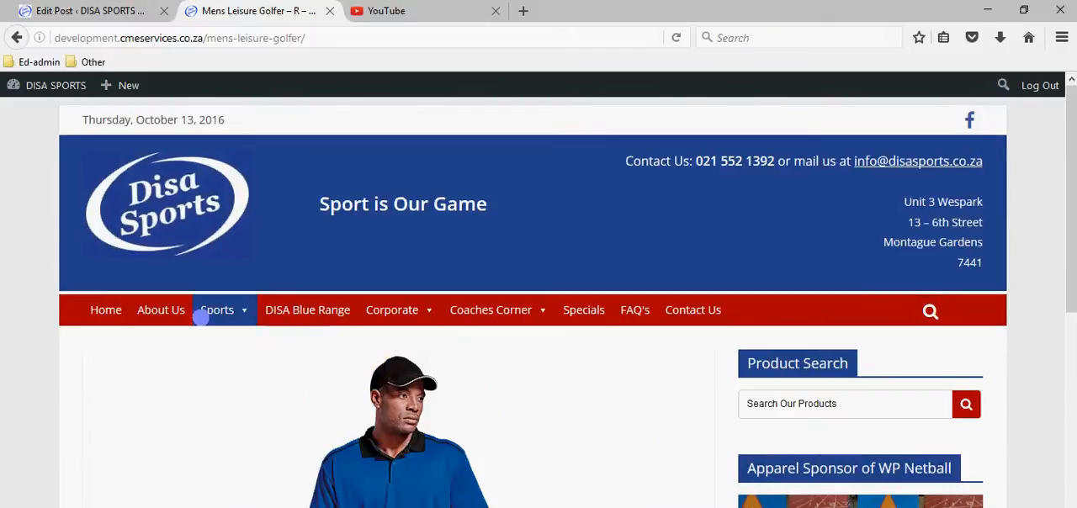
Examine the subcategories of Swimming, Soccer and Tennis & Squash in the website's Sports navigation.
mouse_move(201, 316)
mouse_move(213, 486)
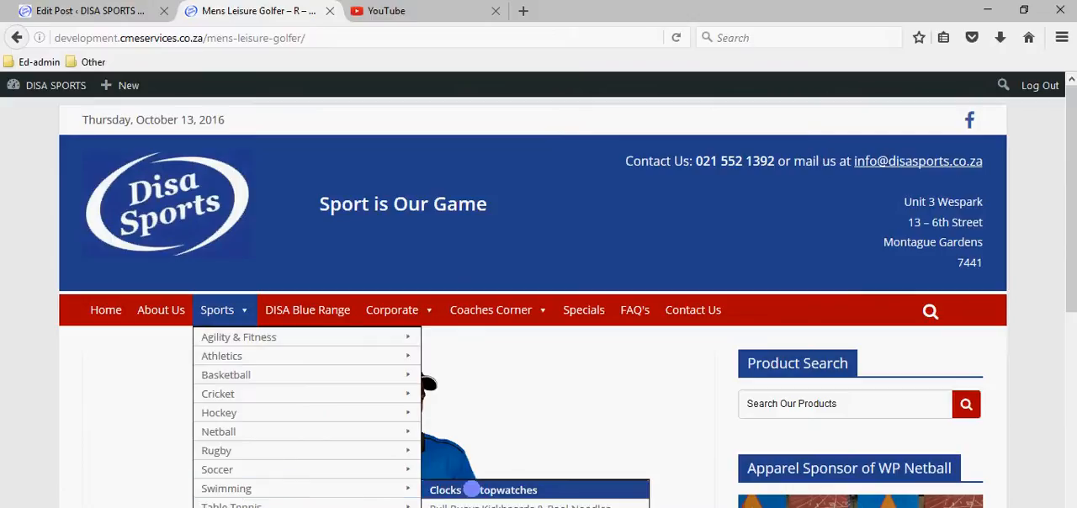
scroll(488, 490, down, 1)
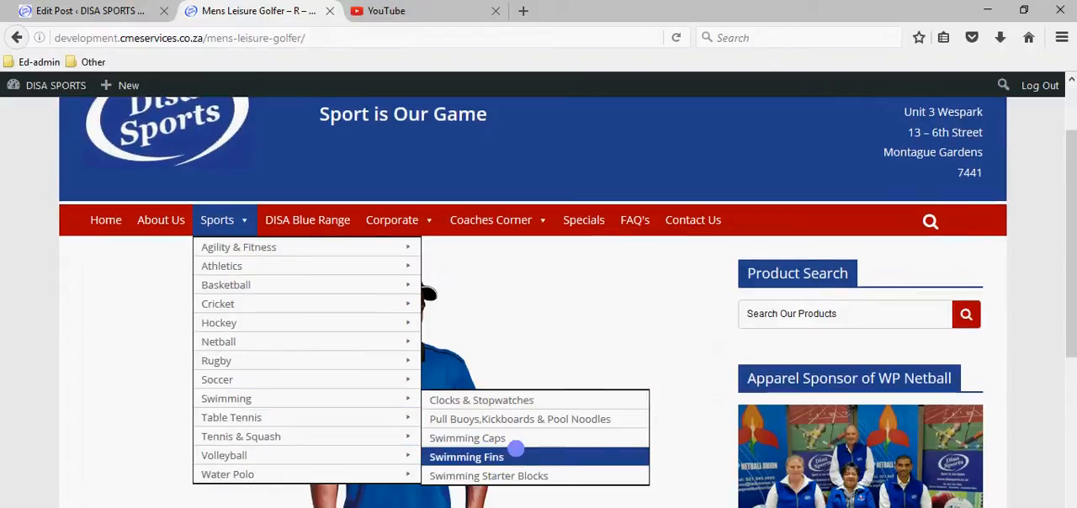
scroll(514, 454, up, 1)
scroll(512, 457, down, 2)
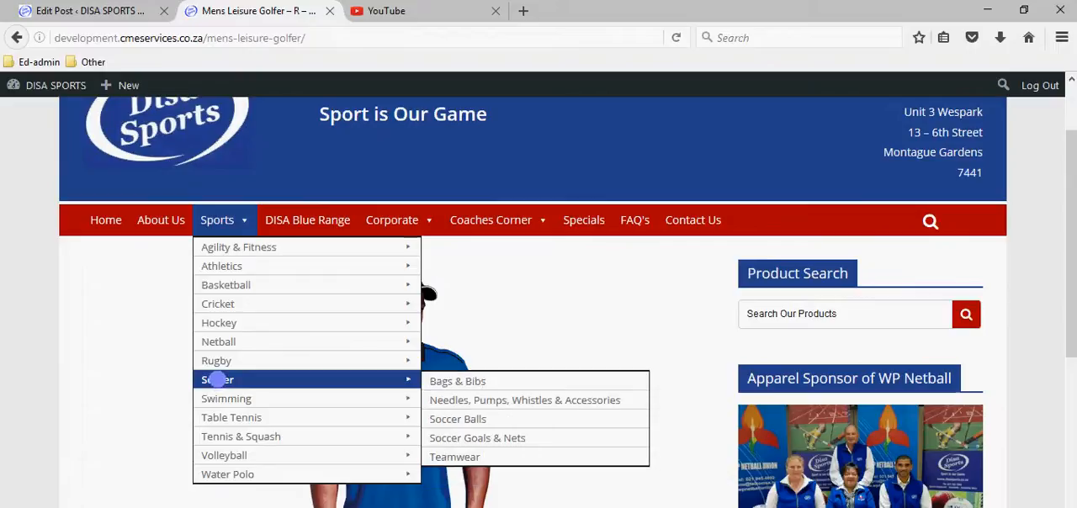
mouse_move(227, 412)
mouse_move(229, 436)
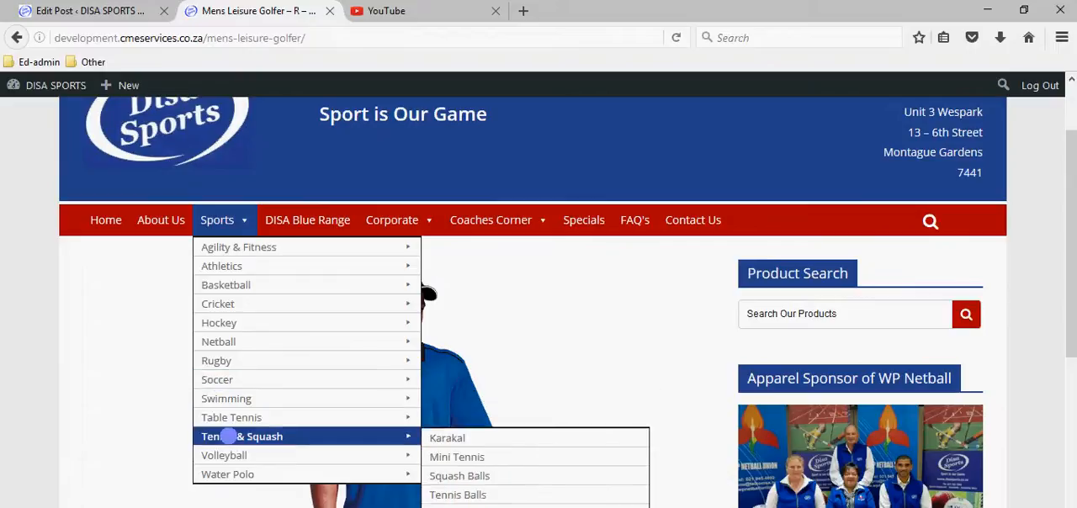
scroll(231, 436, up, 1)
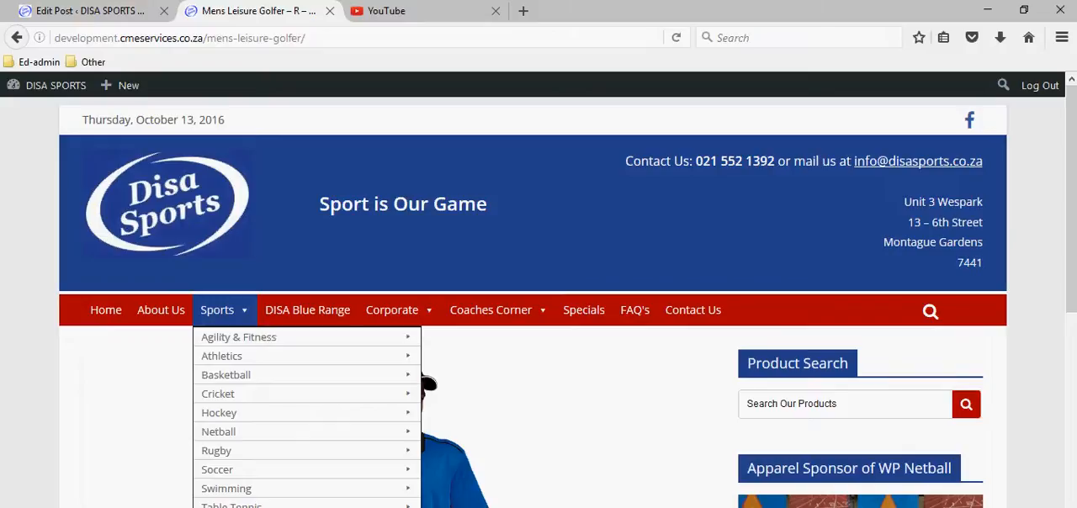
scroll(484, 427, down, 2)
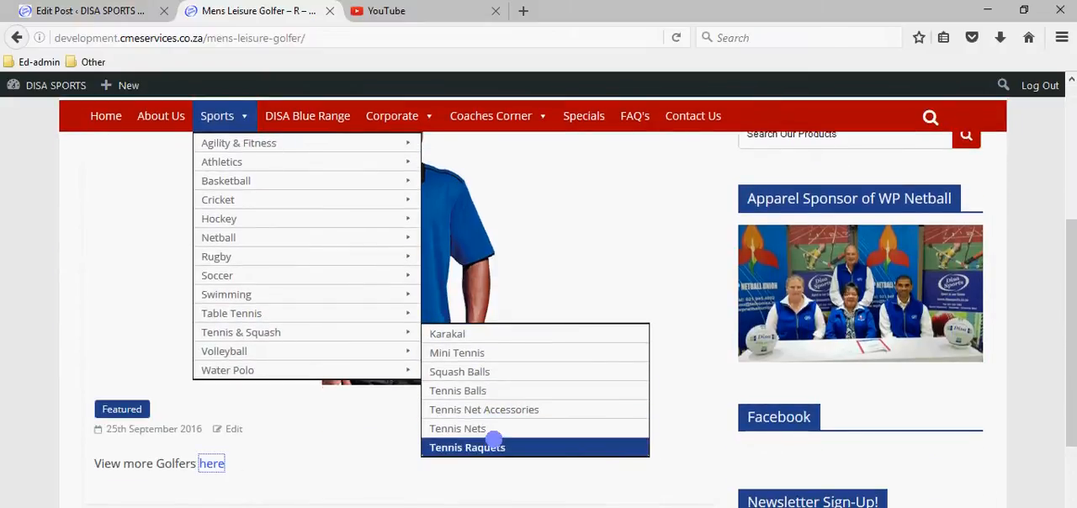
Open the Tennis Raquets subcategory under Tennis & Squash and look over its products.
click(478, 447)
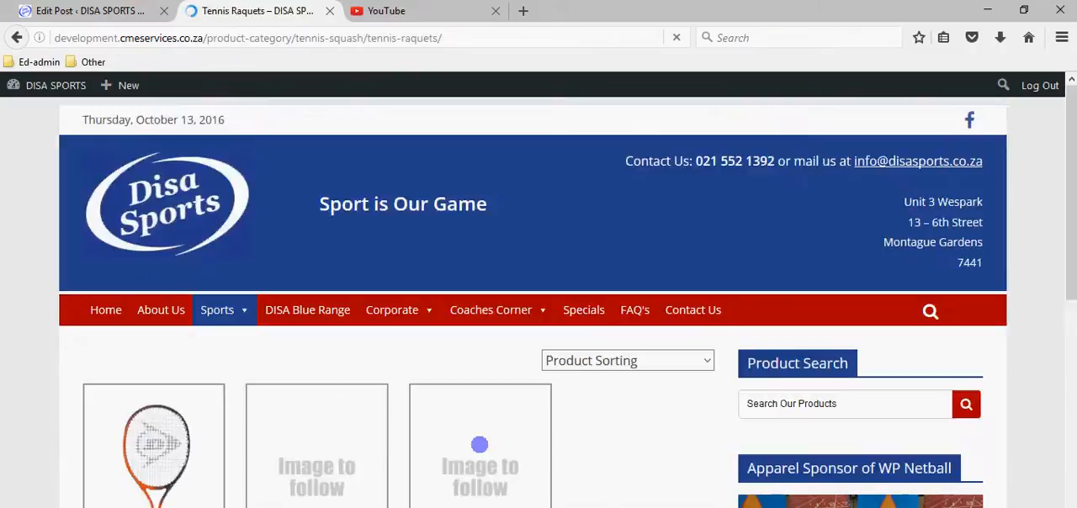
scroll(589, 428, down, 5)
scroll(588, 427, up, 5)
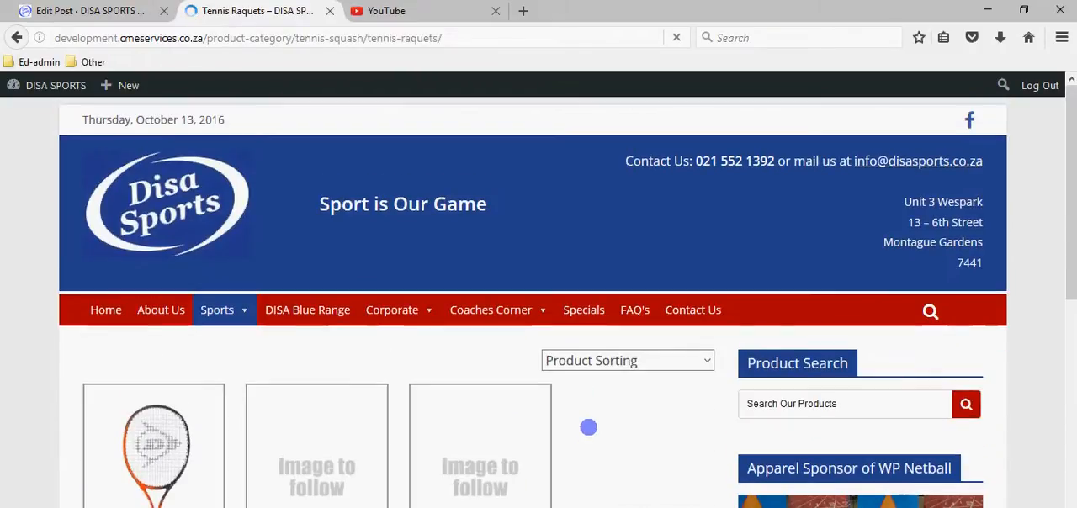
Start a new post in the admin site and check the Coaches Corner subcategories on the live website.
click(124, 10)
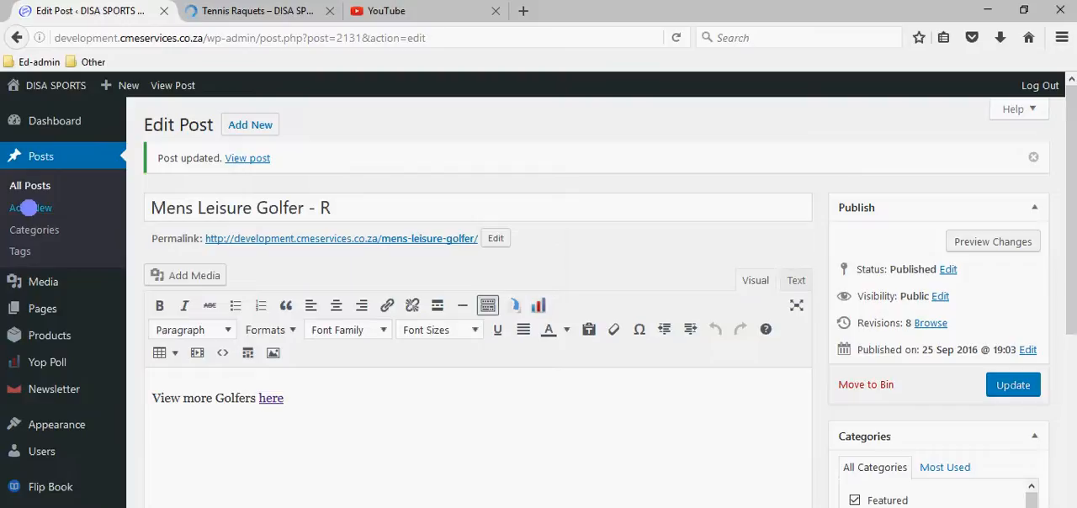
click(29, 208)
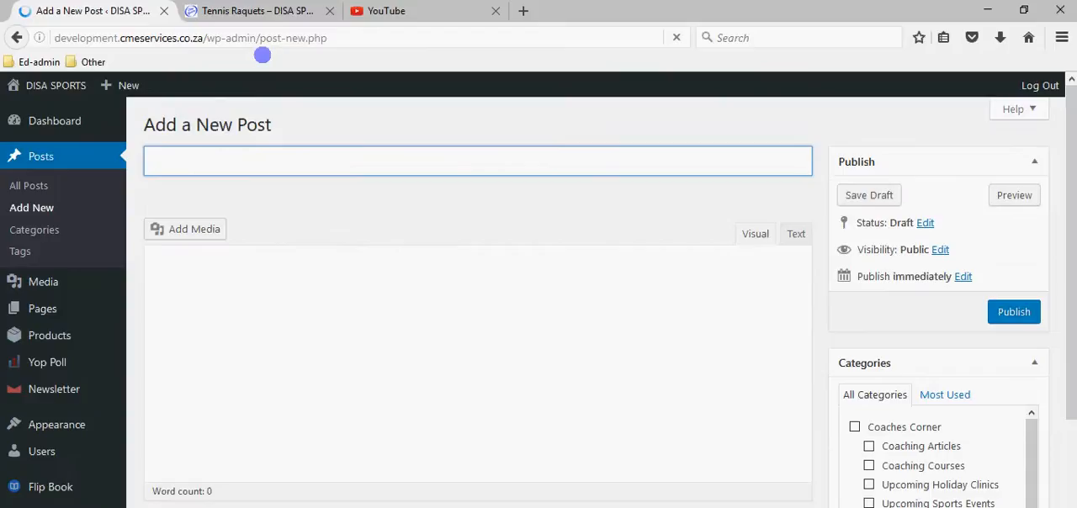
click(263, 11)
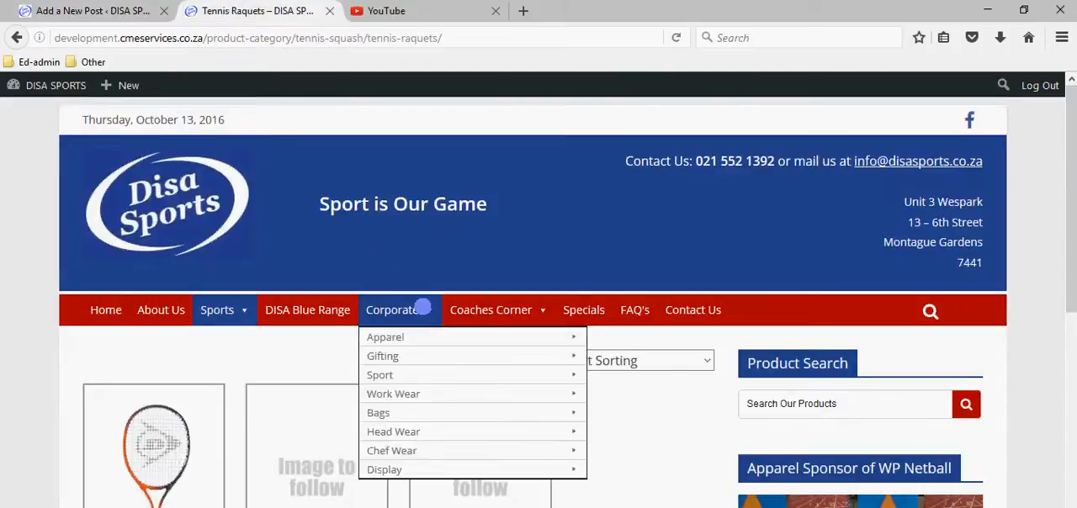
mouse_move(469, 305)
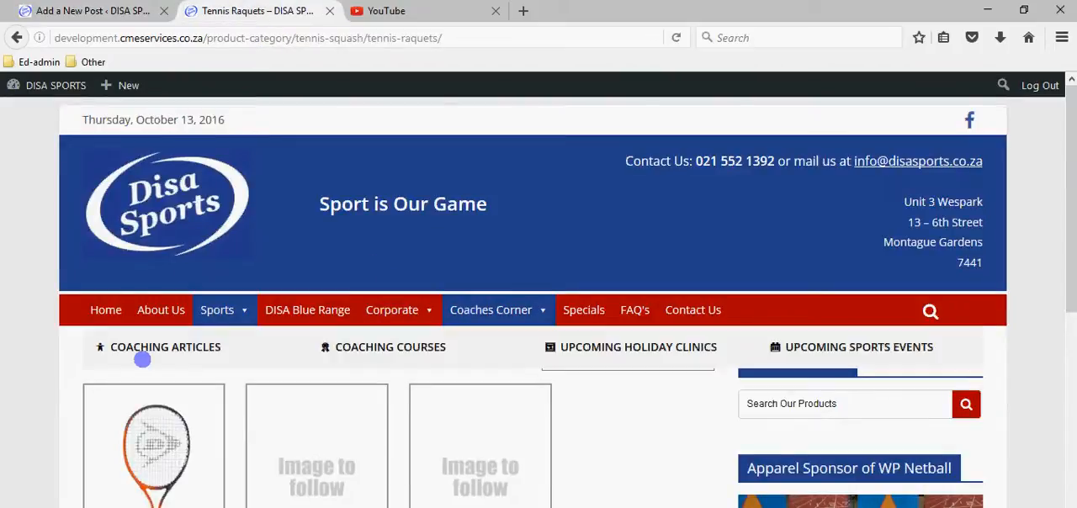
key(ctrl+shift+Tab)
Title the new post "Cricket Coaching - Tips" and enter "Blah blah blah" as its body text.
click(237, 155)
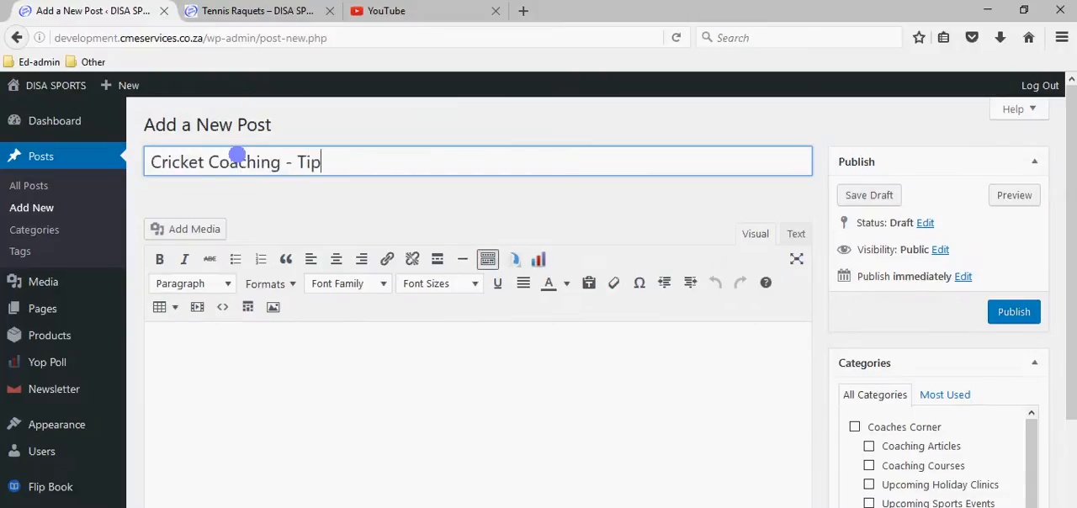
text(Cricket Coaching - Tips)
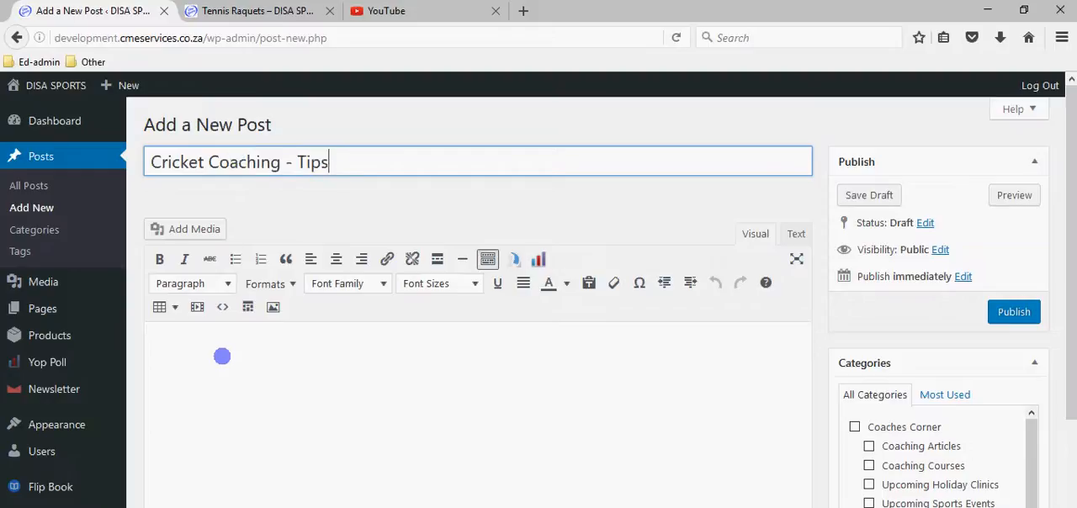
click(221, 356)
text(Blah blah )
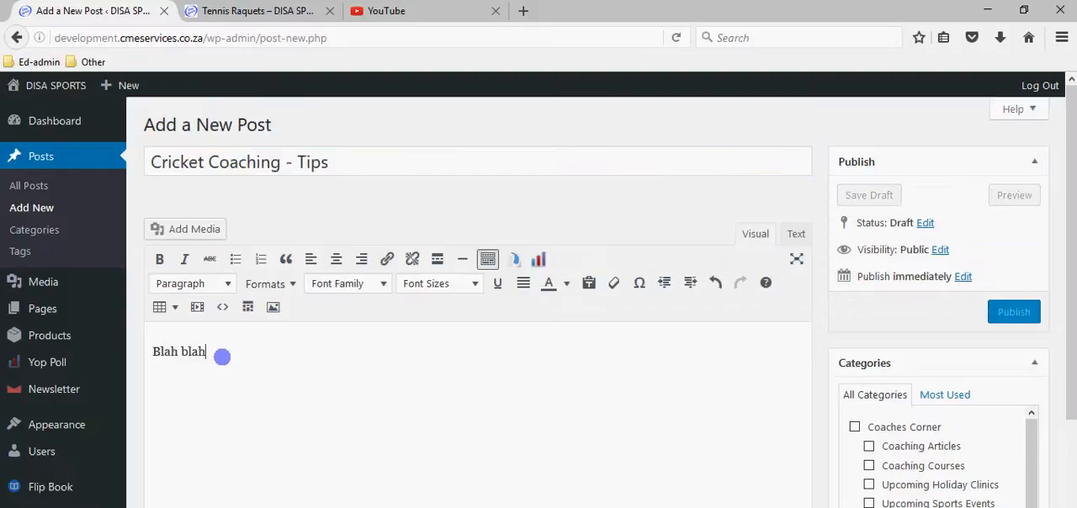
text(blah)
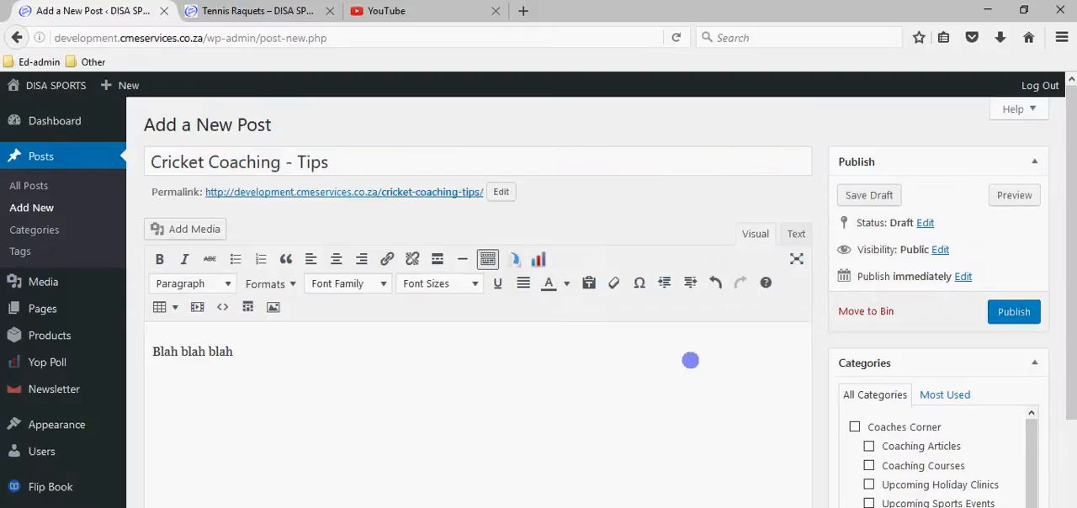
Assign the cricket post to the Coaching Articles category and publish it.
scroll(762, 449, down, 2)
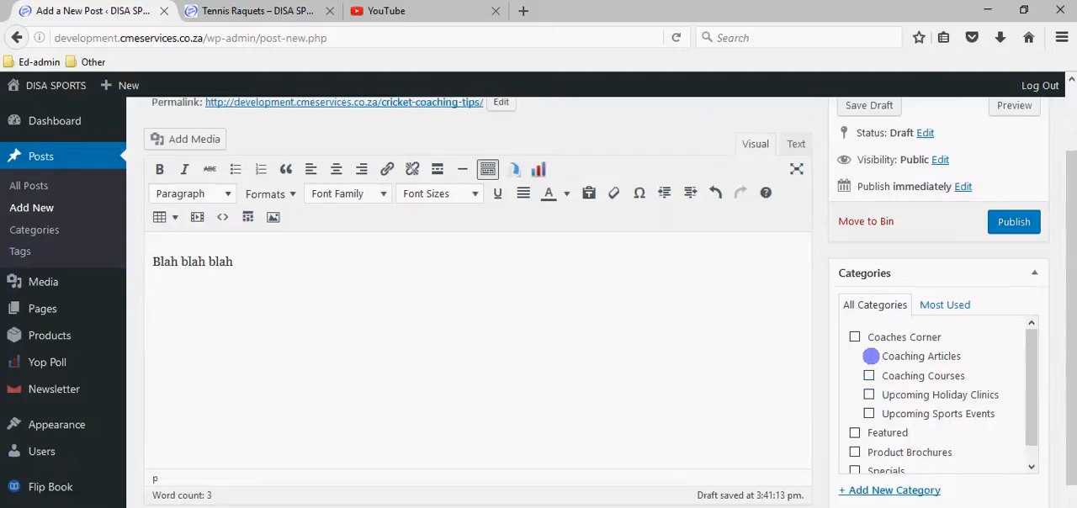
click(868, 356)
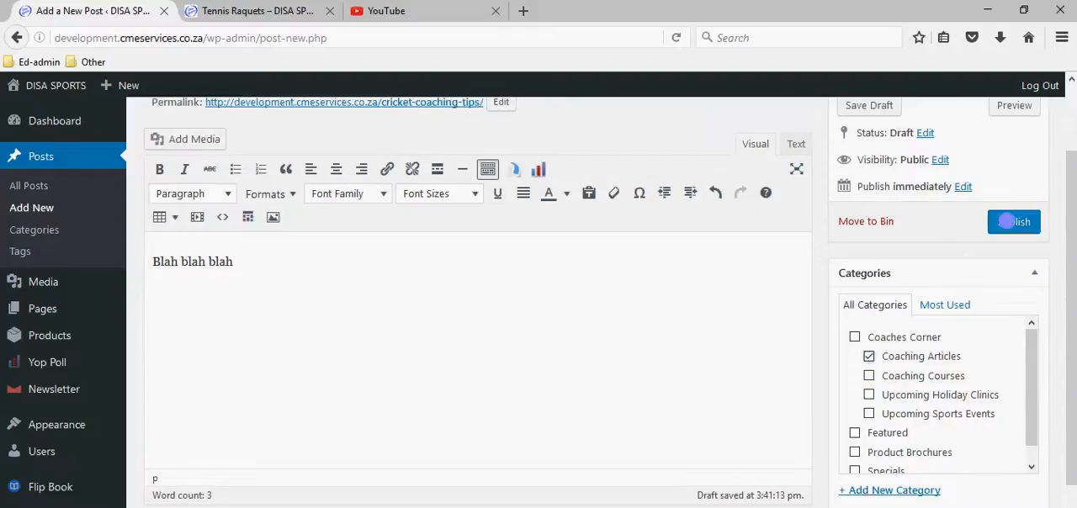
click(1006, 221)
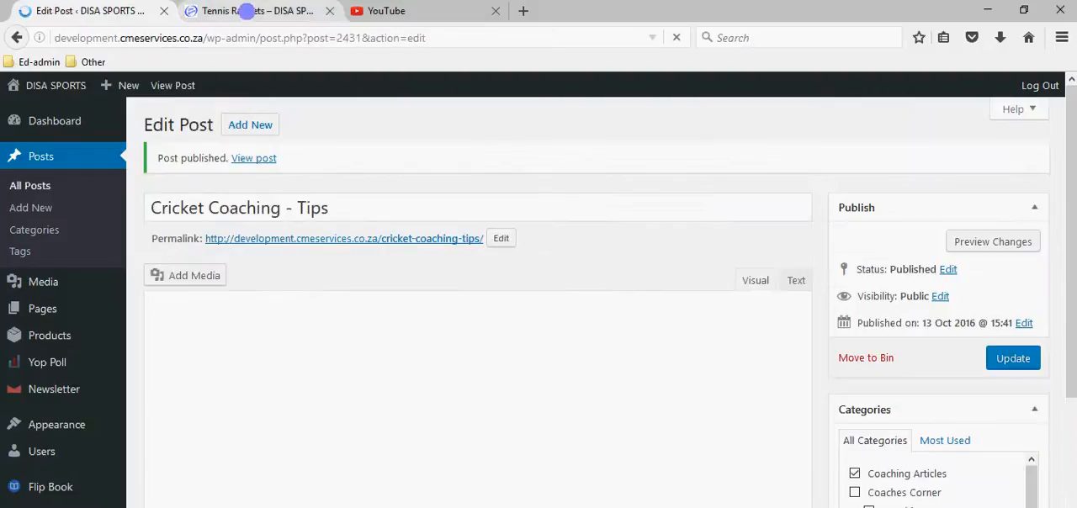
Load the website's home page, open Coaching Articles under Coaches Corner and view the published cricket post.
click(248, 11)
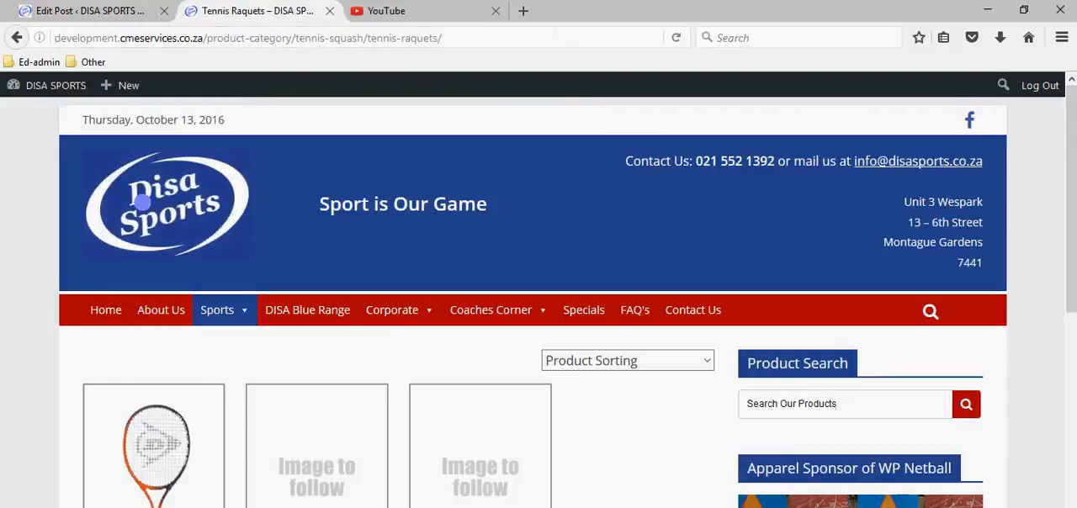
click(221, 214)
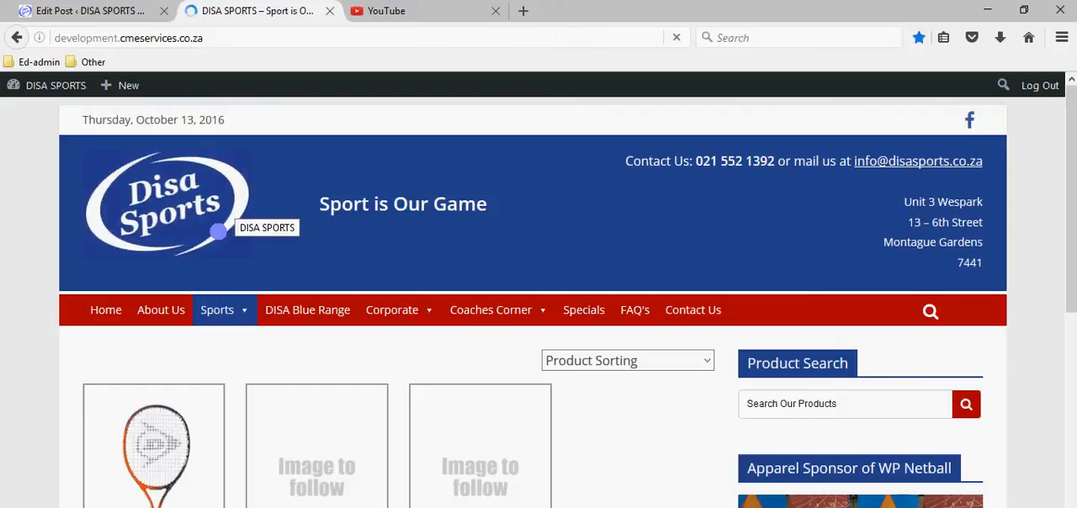
mouse_move(497, 308)
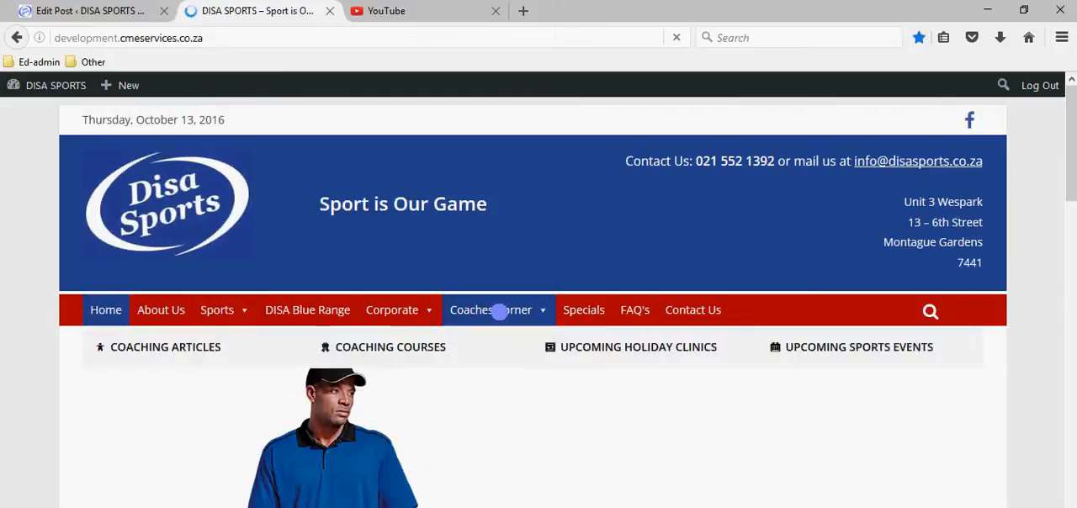
click(152, 349)
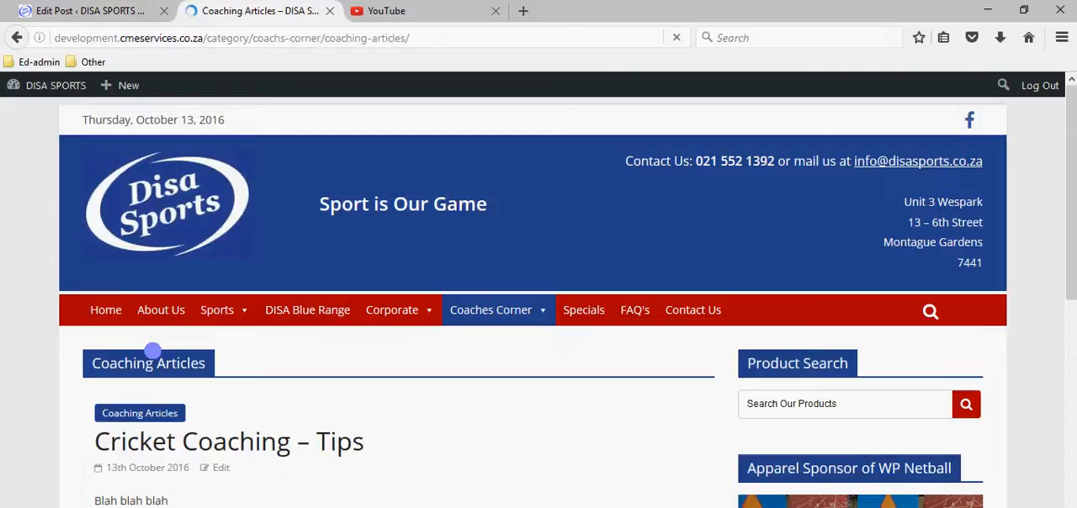
scroll(173, 442, down, 3)
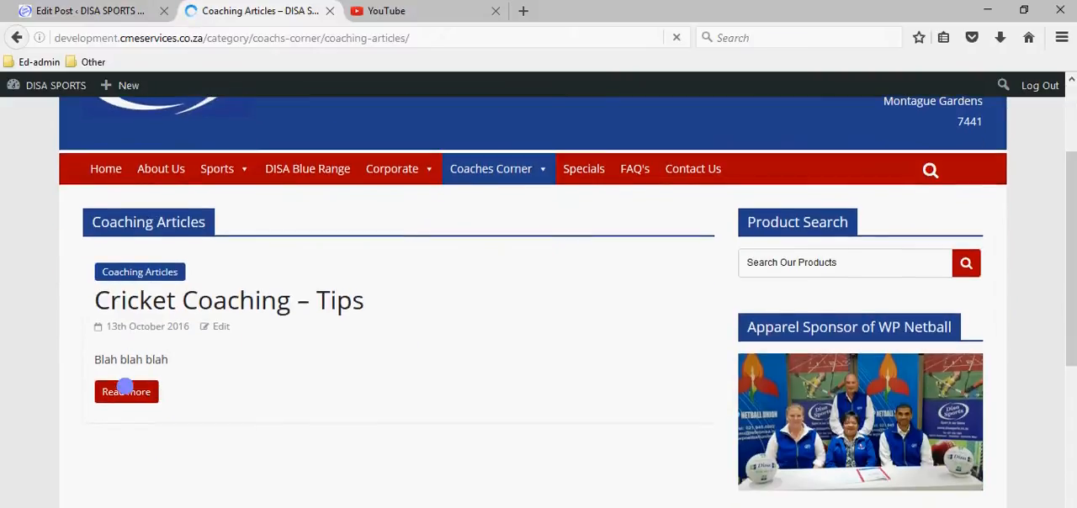
Copy the cricket post's "Blah blah blah" text in the editor and paste it repeatedly to fill out a long body.
click(106, 11)
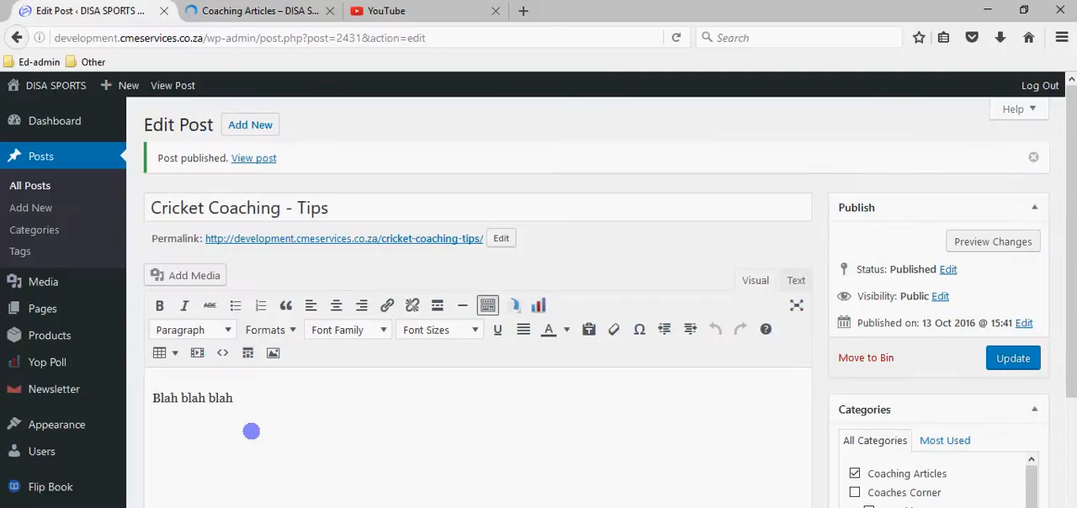
drag(248, 410, 148, 421)
key(ctrl+c)
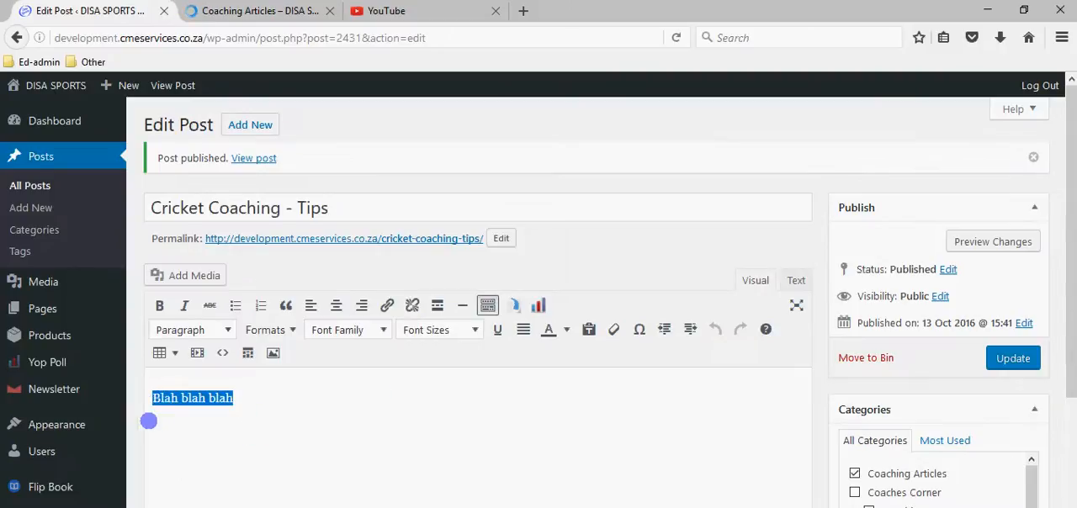
click(320, 402)
key(ctrl+v)
key(ctrl+v)
key(ctrl+v)
key(ctrl+v)
key(ctrl+v)
key(ctrl+v)
key(ctrl+v)
key(ctrl+v)
key(ctrl+v)
key(ctrl+v)
key(ctrl+v)
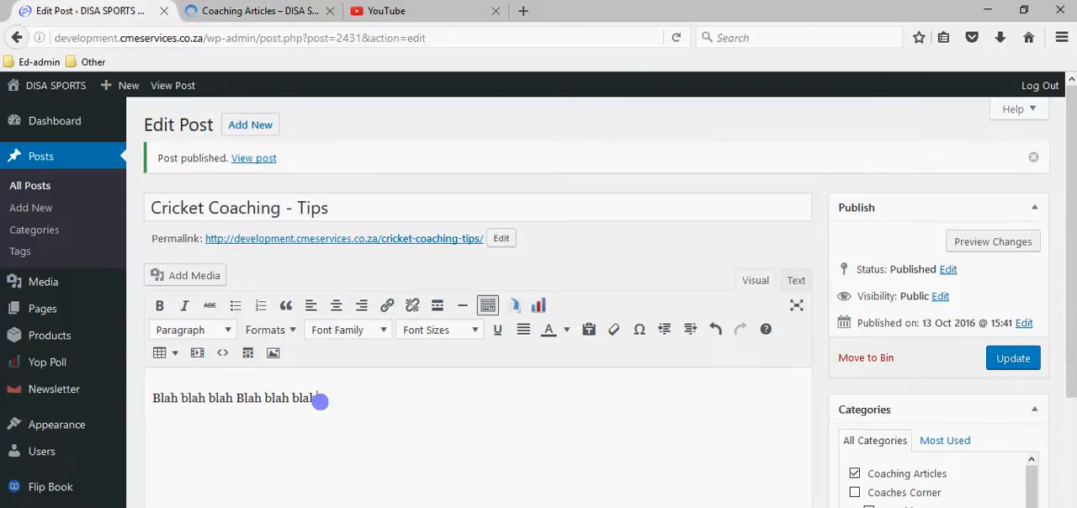
key(ctrl+v)
key(ctrl+v)
key(ctrl+v)
key(ctrl+v)
key(ctrl+v)
key(ctrl+v)
key(ctrl+v)
key(ctrl+v)
key(ctrl+v)
key(ctrl+v)
key(ctrl+v)
key(ctrl+v)
key(ctrl+v)
key(ctrl+v)
key(ctrl+v)
key(ctrl+v)
key(ctrl+v)
key(ctrl+v)
key(ctrl+v)
key(ctrl+v)
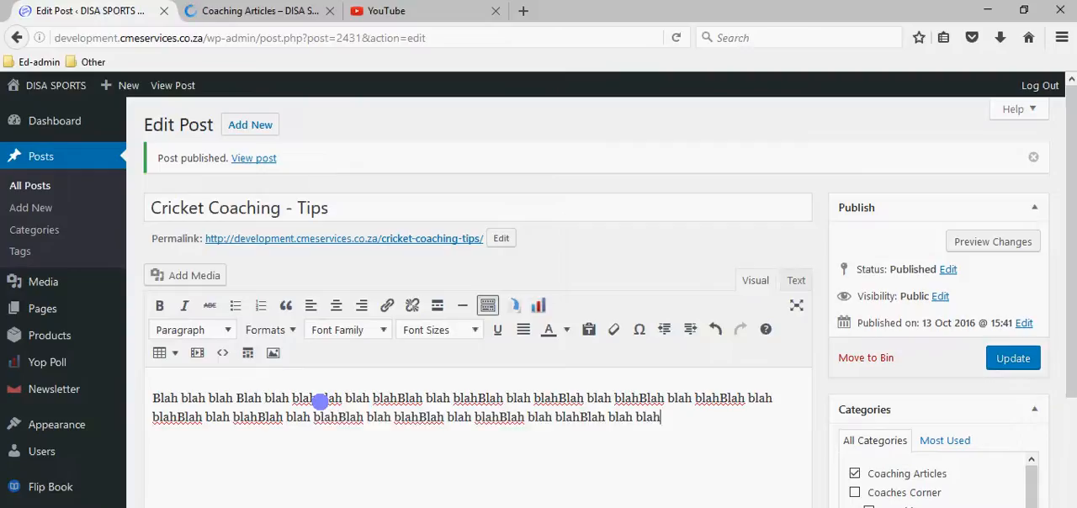
key(ctrl+v)
key(ctrl+v)
key(ctrl+v)
key(ctrl+v)
key(ctrl+v)
key(ctrl+v)
key(ctrl+v)
key(ctrl+v)
key(ctrl+v)
key(ctrl+v)
key(ctrl+v)
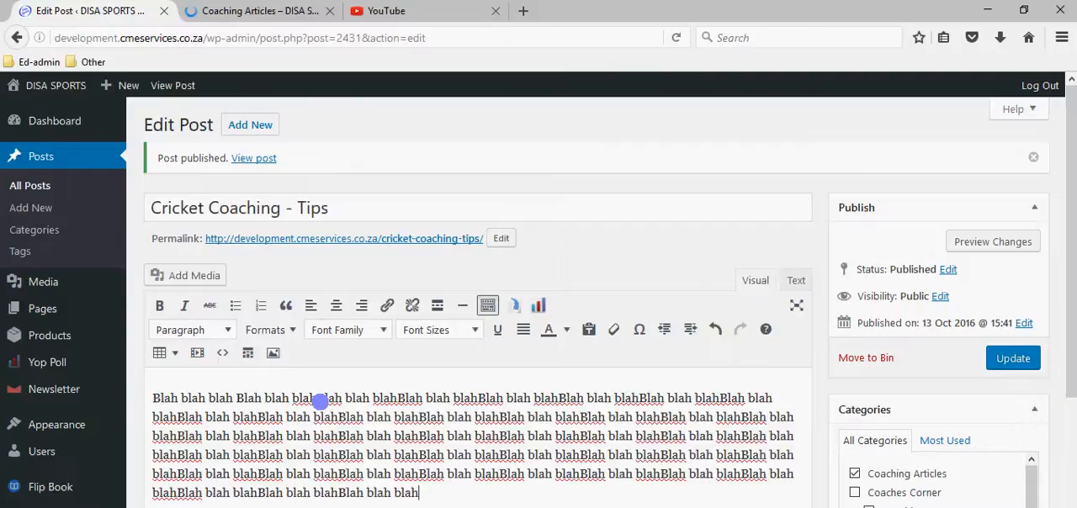
key(ctrl+v)
key(ctrl+v)
key(ctrl+v)
key(ctrl+v)
key(ctrl+v)
key(ctrl+v)
key(ctrl+v)
key(ctrl+v)
key(ctrl+v)
key(ctrl+v)
key(ctrl+v)
key(ctrl+v)
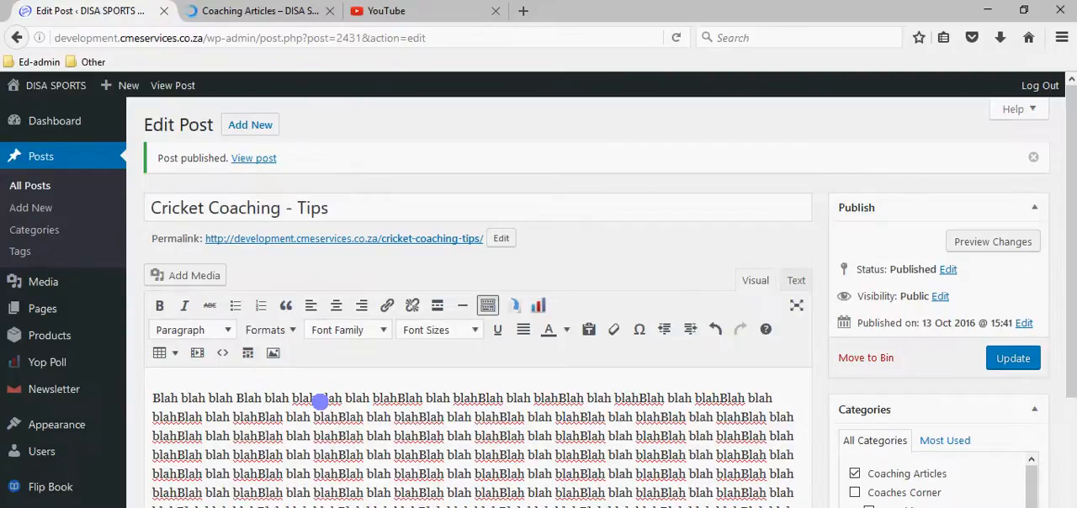
key(ctrl+v)
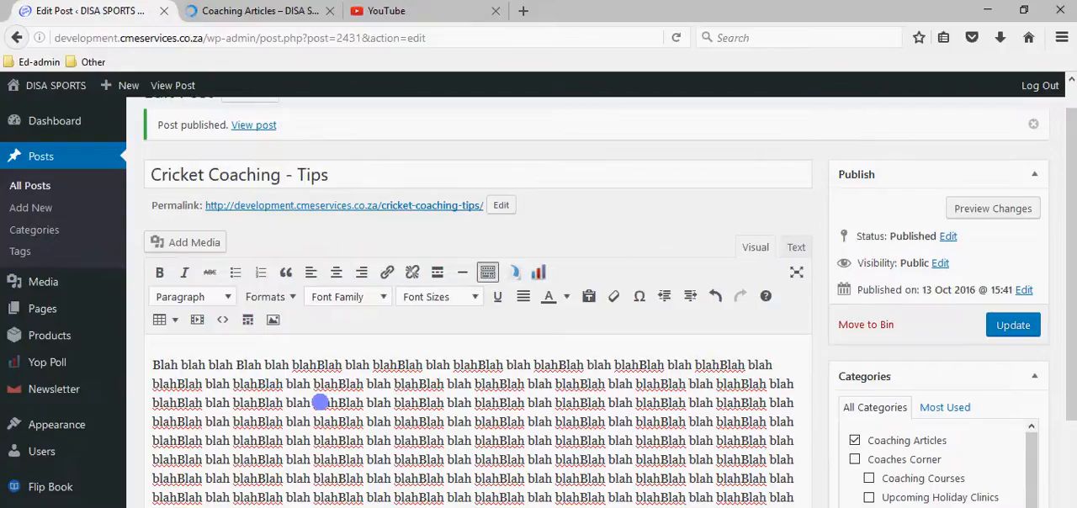
scroll(1031, 358, down, 4)
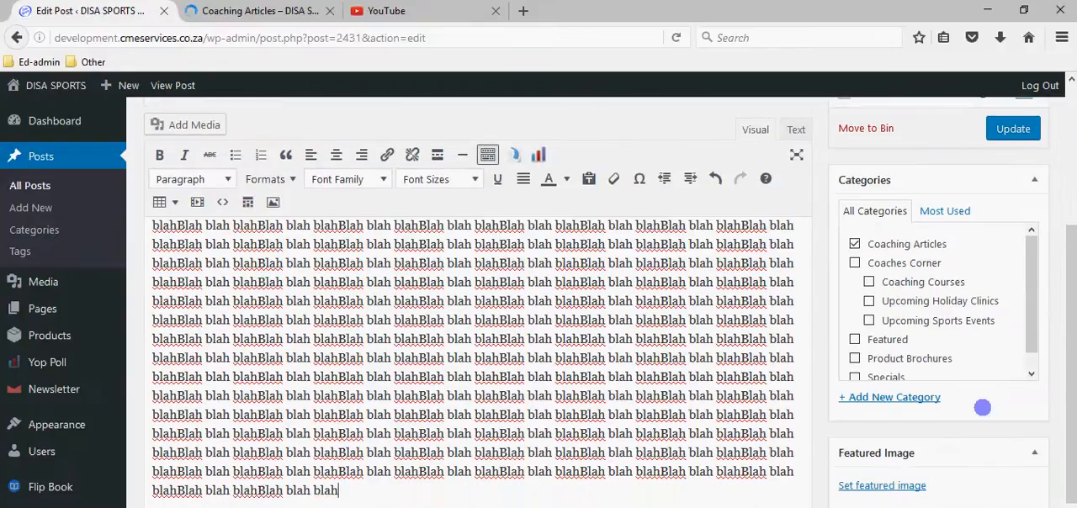
key(ctrl+v)
key(ctrl+v)
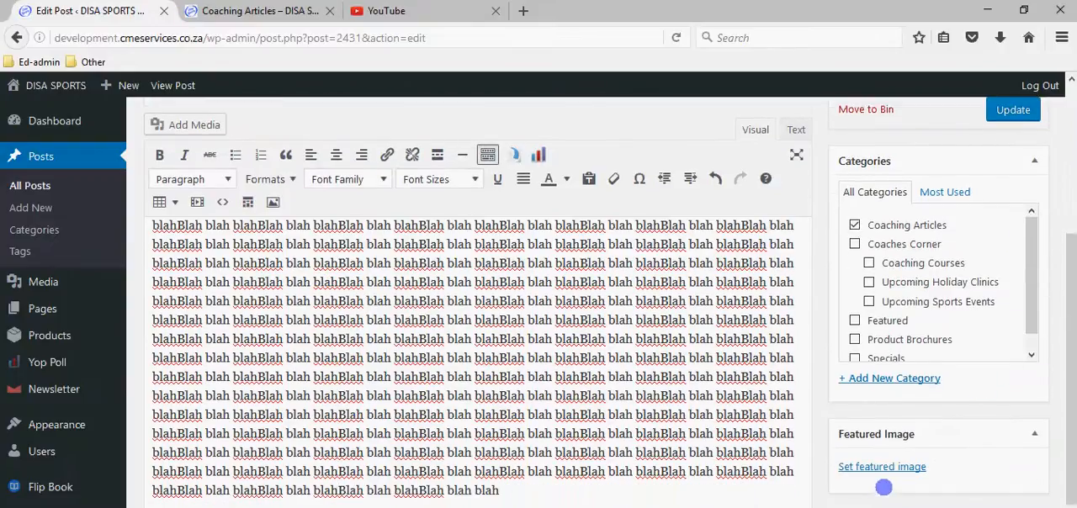
Check the media library for a featured image for the cricket post and start uploading a file from the computer instead.
click(895, 467)
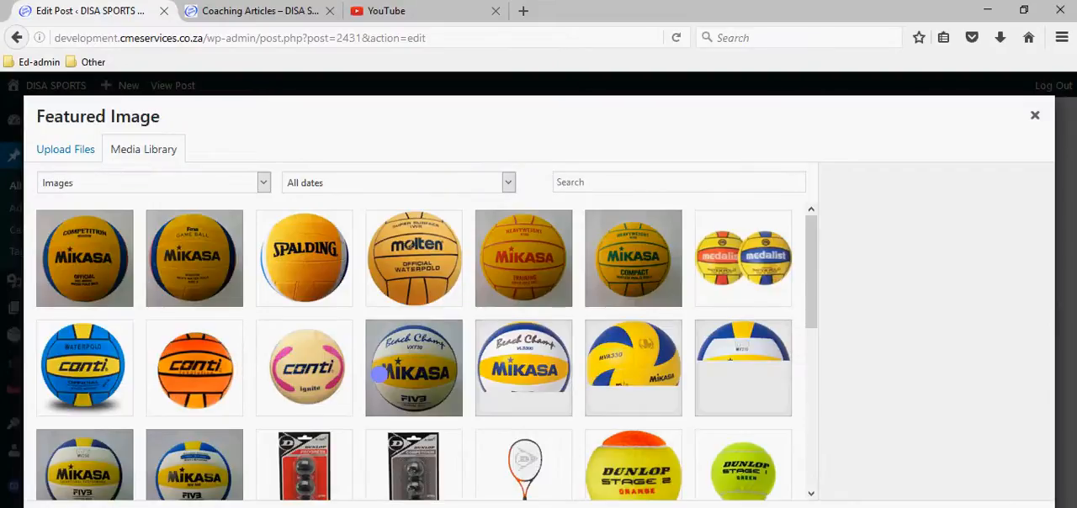
scroll(379, 375, down, 2)
scroll(378, 374, down, 5)
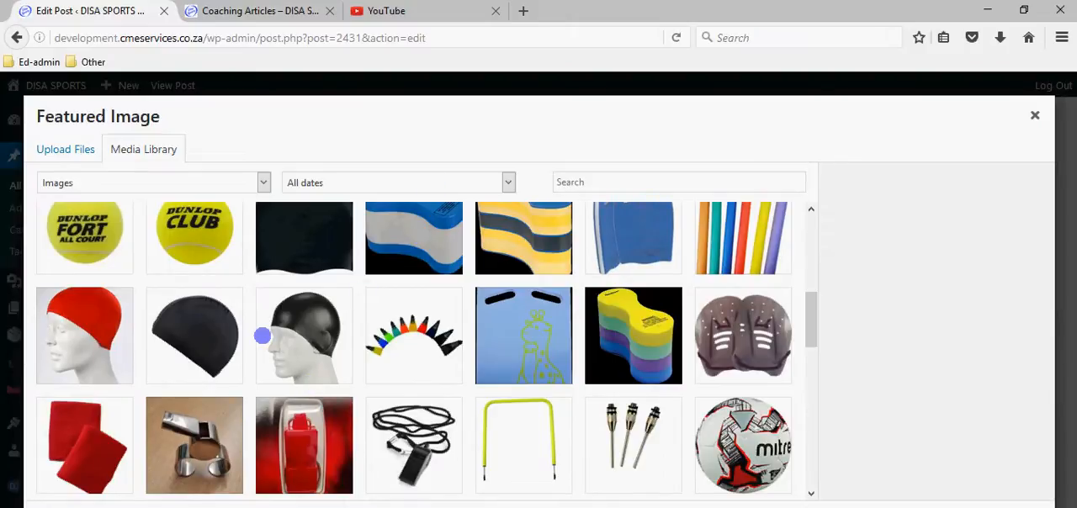
scroll(236, 344, up, 6)
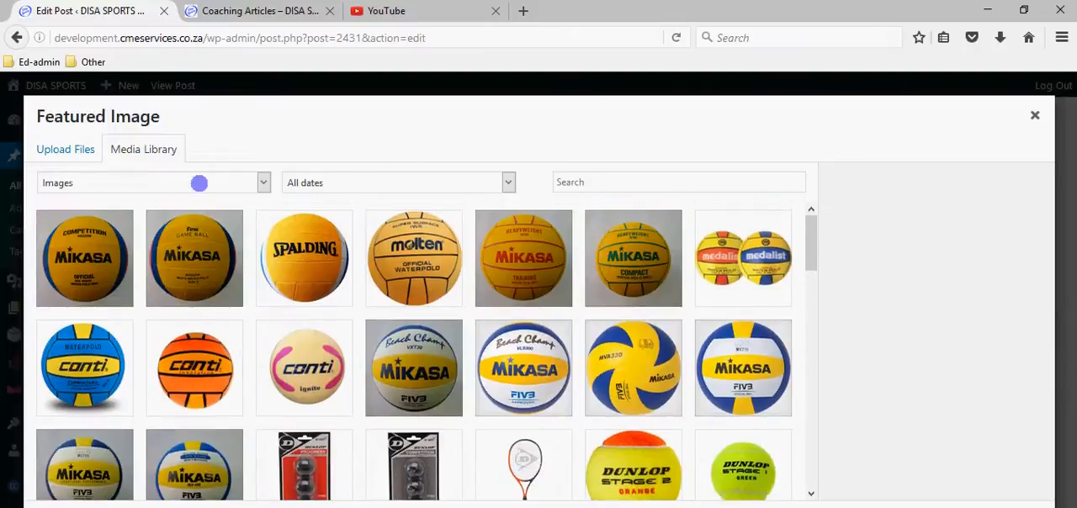
click(72, 152)
click(558, 344)
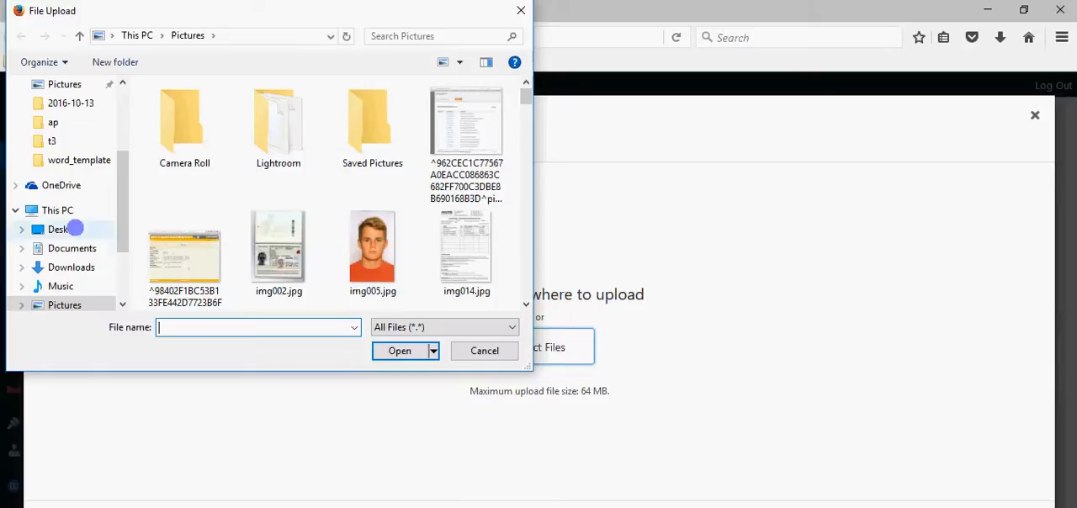
Browse to the family folder inside Documents for the image upload.
scroll(284, 195, down, 1)
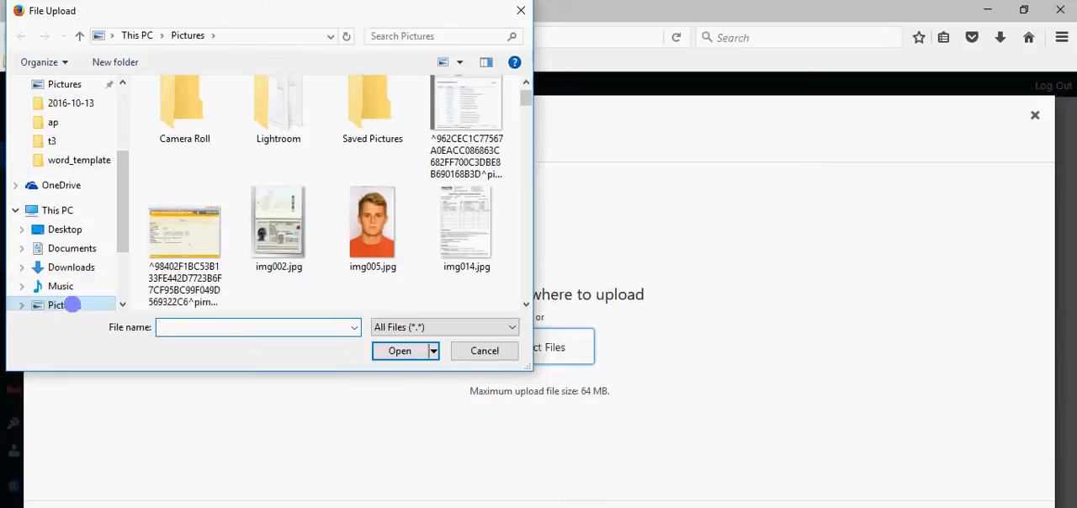
click(53, 246)
scroll(288, 197, down, 15)
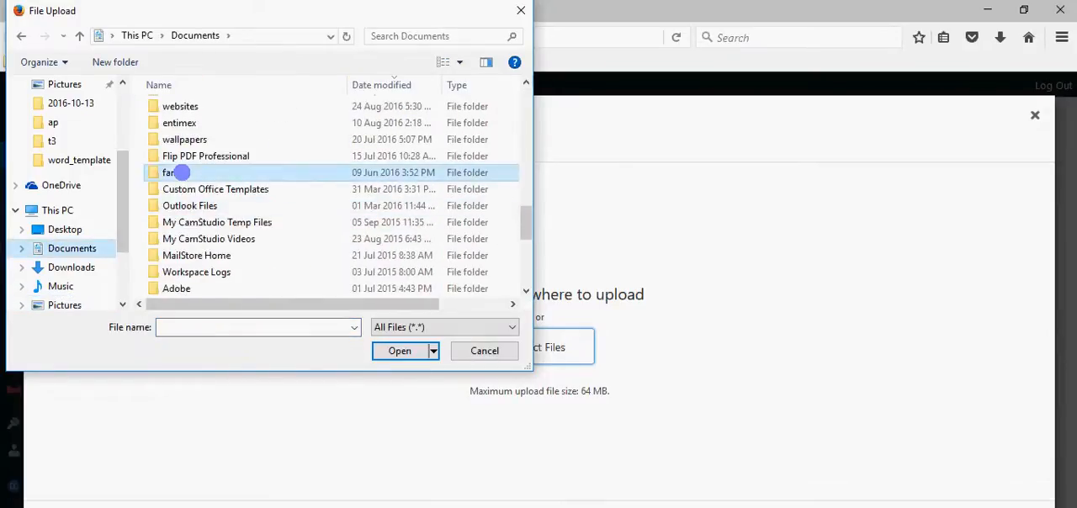
double_click(180, 172)
scroll(309, 213, down, 1)
Check the cricket folder for a suitable image and return to the family folder.
double_click(372, 174)
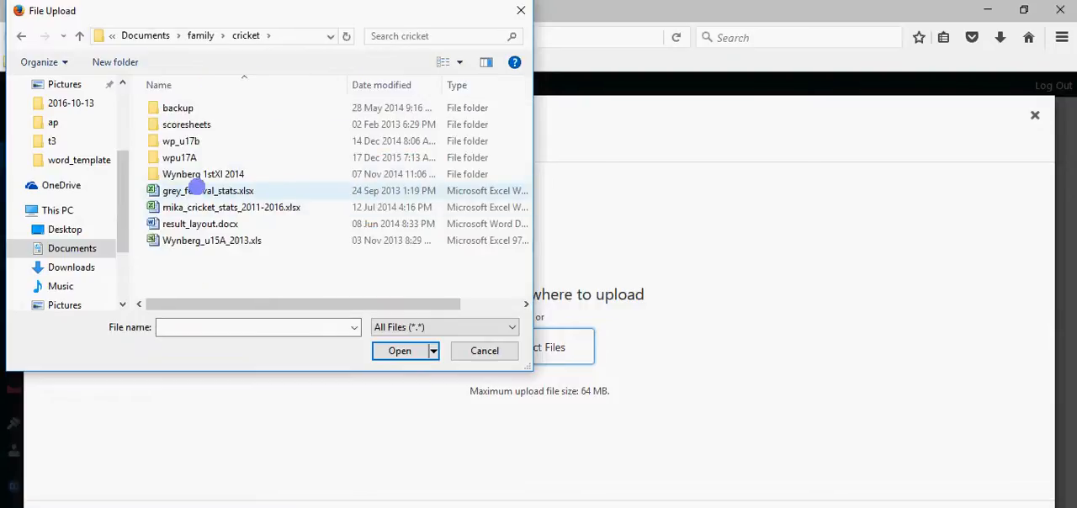
click(201, 36)
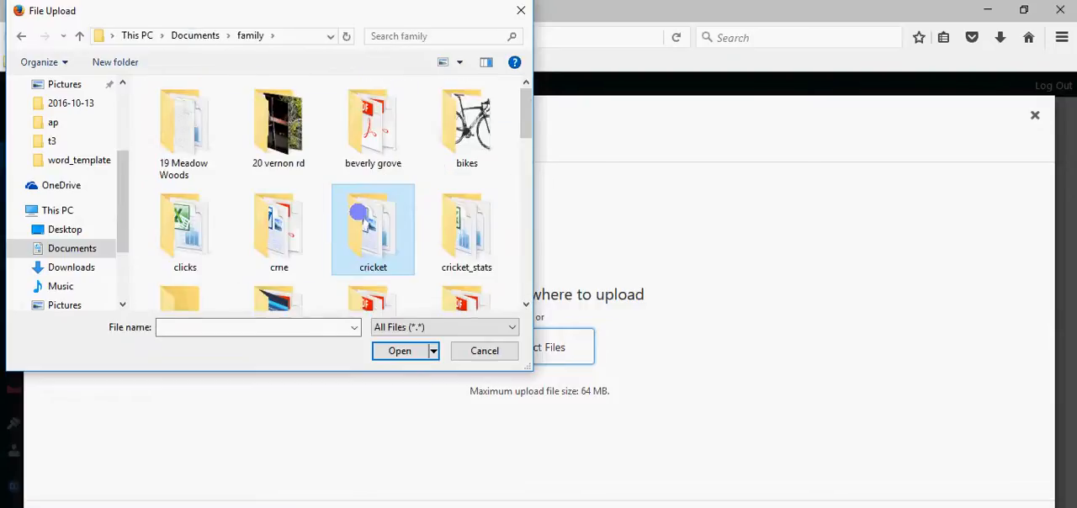
scroll(358, 211, down, 1)
scroll(358, 211, up, 1)
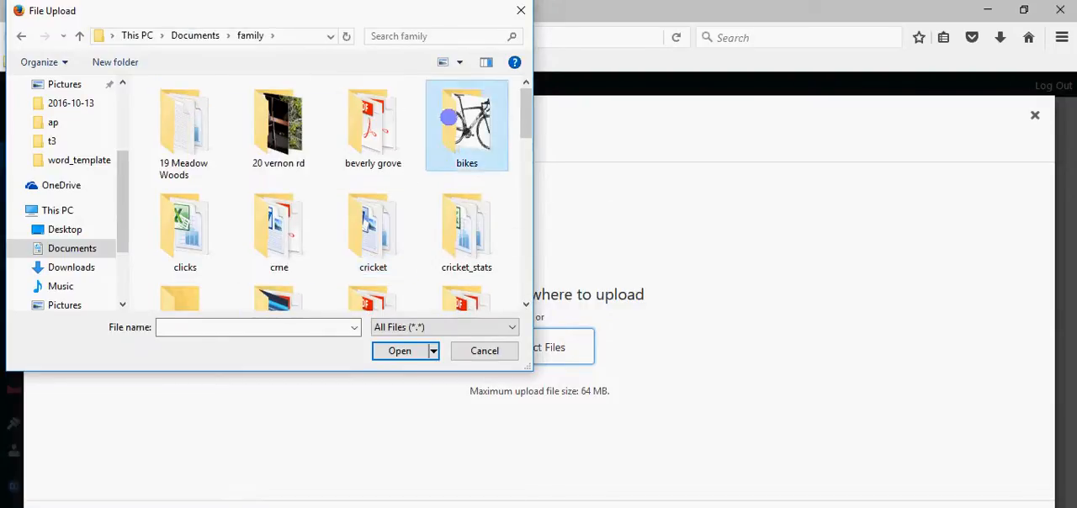
Upload the G6-Pro-105.jpg image from the bikes folder, set it as the post's featured image and update the post.
double_click(467, 126)
double_click(182, 110)
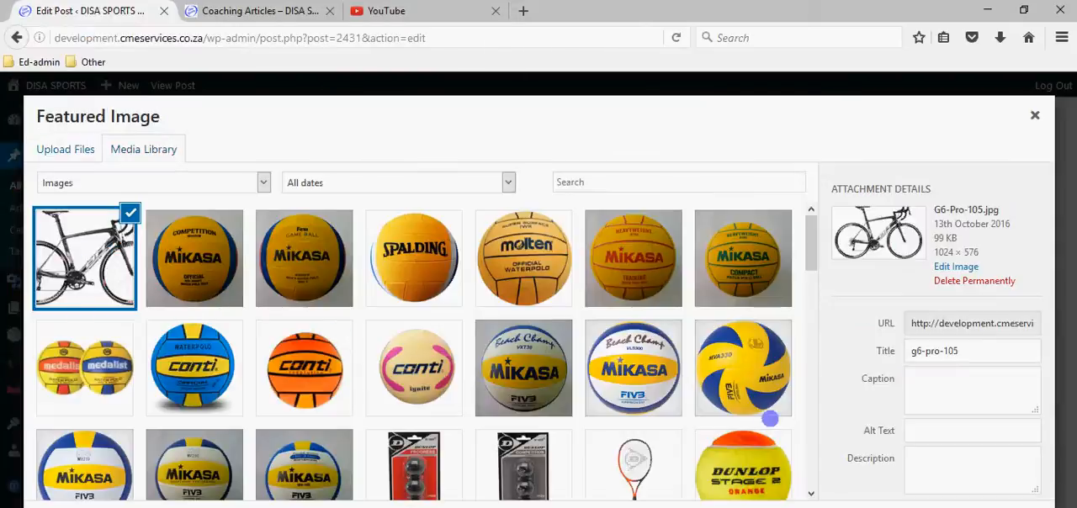
click(992, 507)
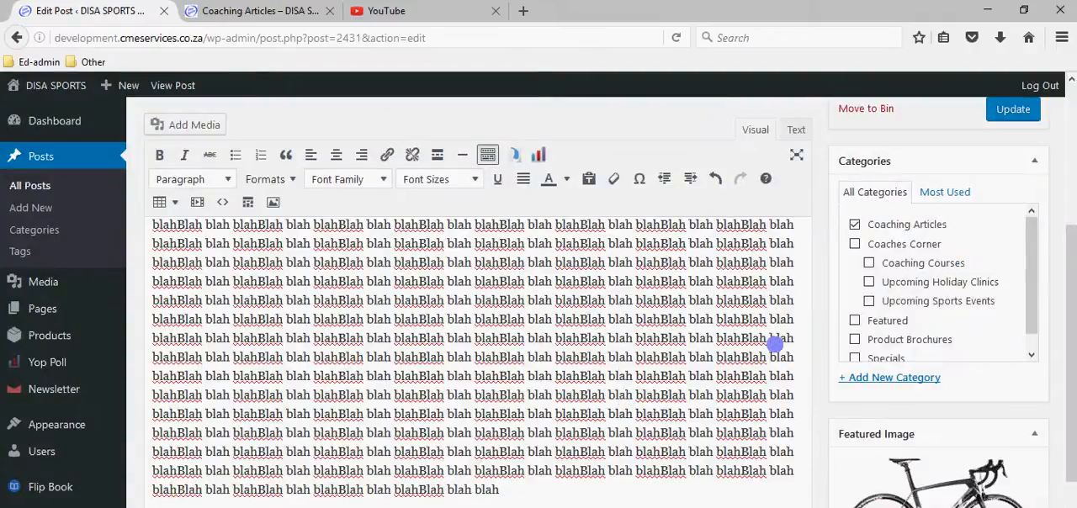
click(1013, 110)
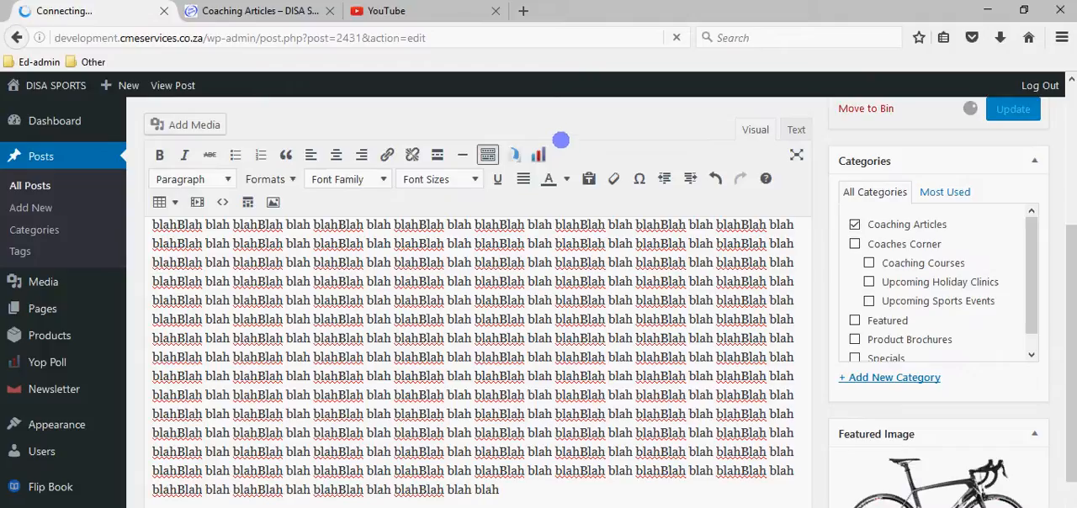
On the live site, reload Coaching Articles under Coaches Corner and examine the cricket post's image and excerpt.
click(296, 11)
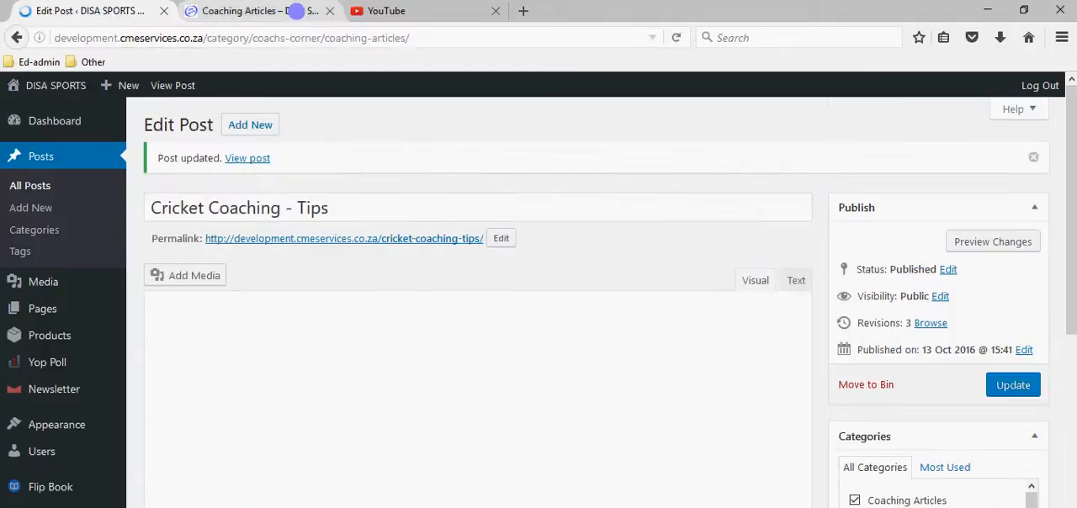
scroll(305, 177, up, 2)
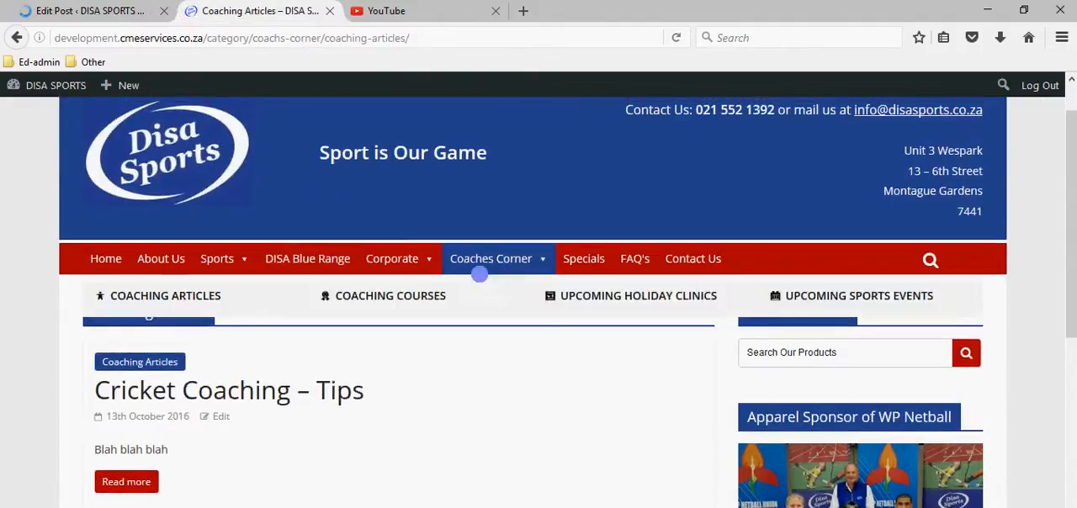
mouse_move(488, 259)
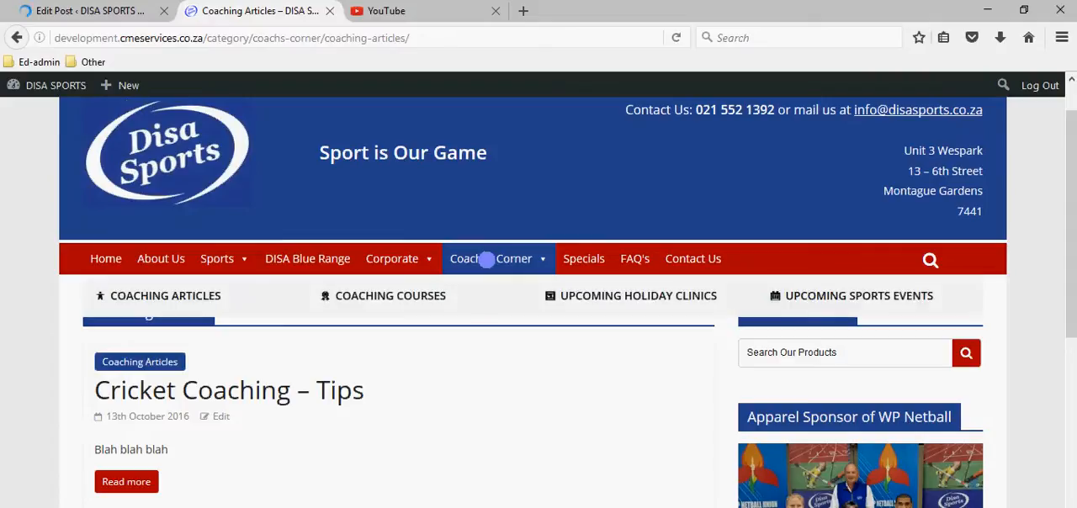
click(187, 294)
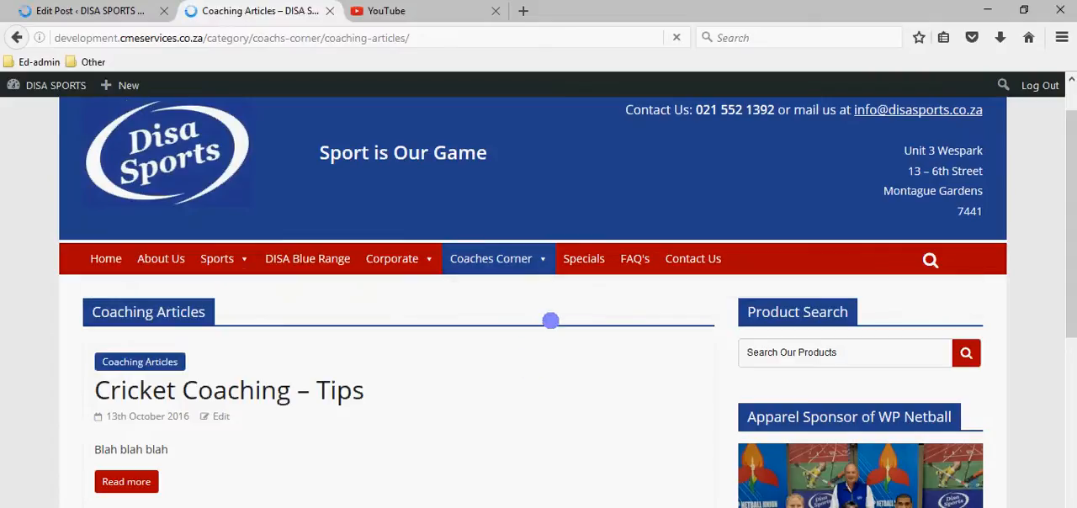
scroll(556, 309, down, 5)
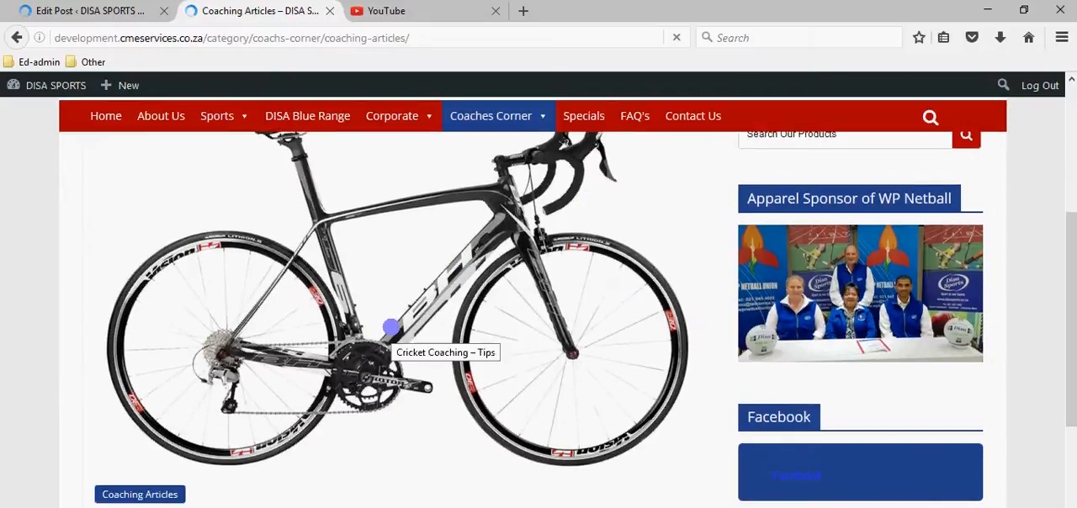
scroll(221, 387, down, 3)
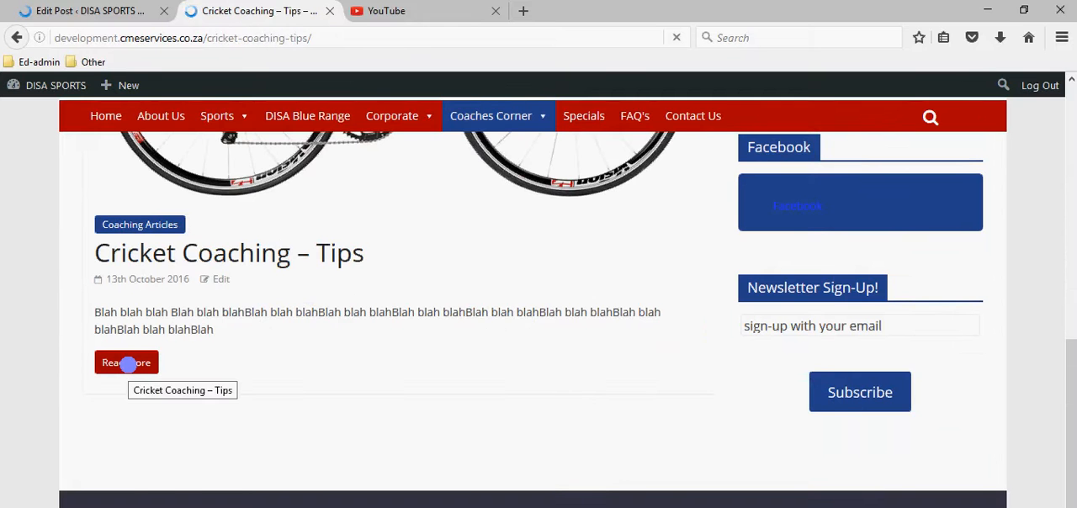
Open the full Cricket Coaching – Tips post on the site and review its featured image and body text.
scroll(222, 344, down, 10)
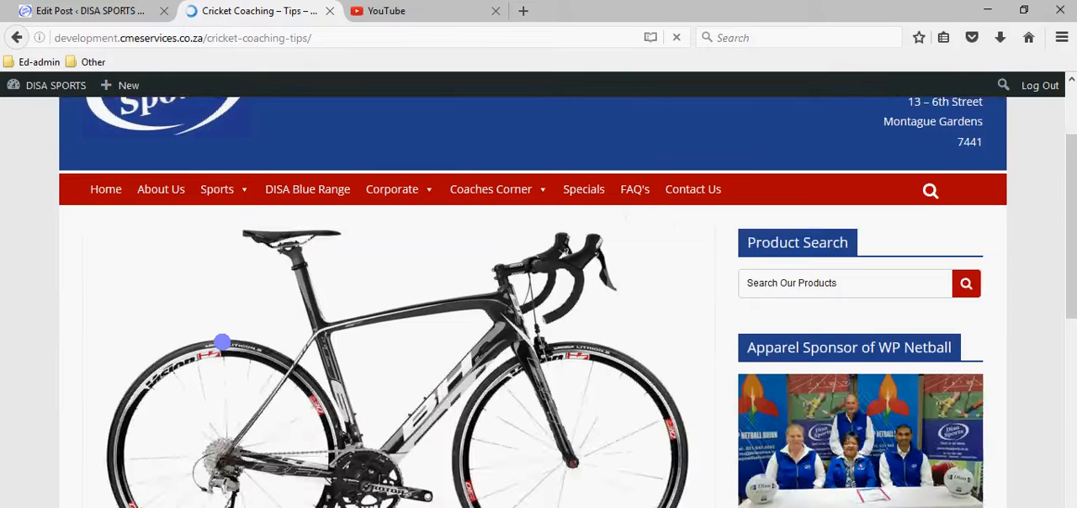
scroll(269, 340, down, 3)
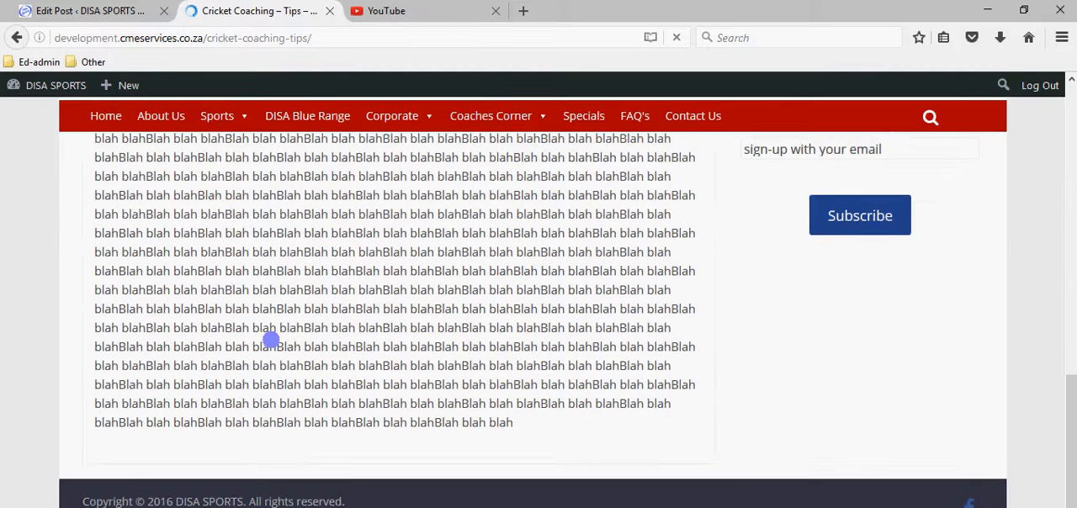
scroll(271, 338, up, 8)
scroll(303, 453, up, 4)
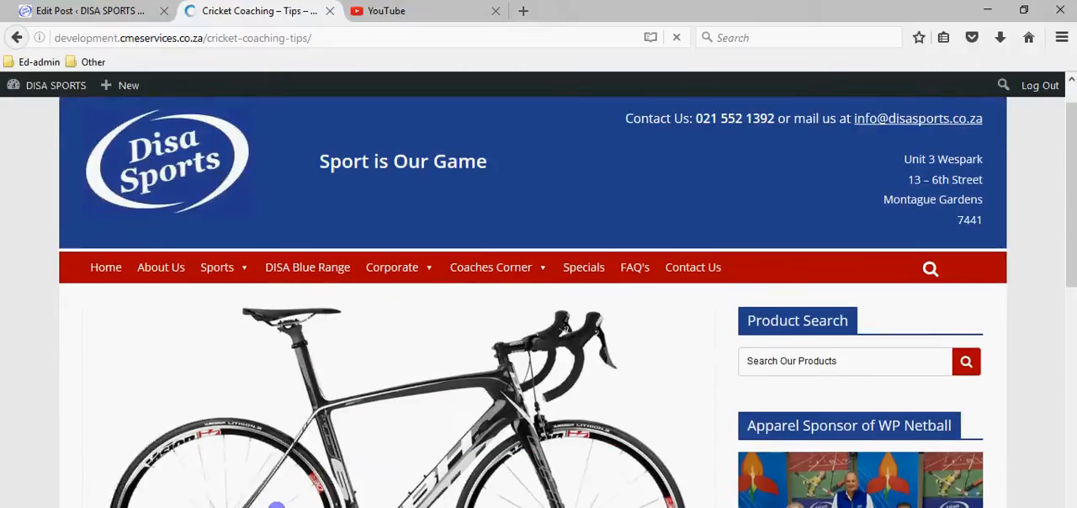
scroll(316, 441, down, 2)
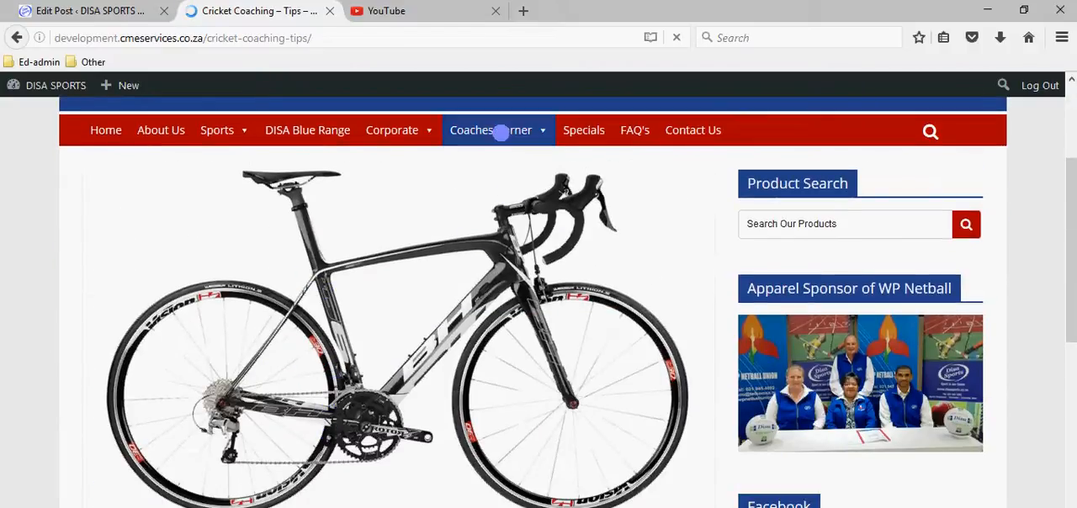
mouse_move(501, 132)
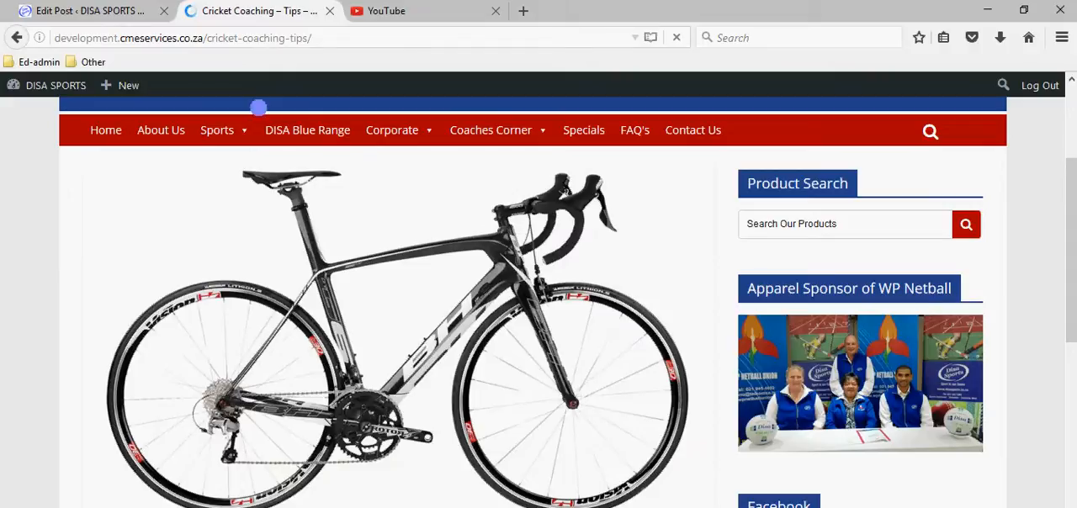
scroll(213, 178, up, 3)
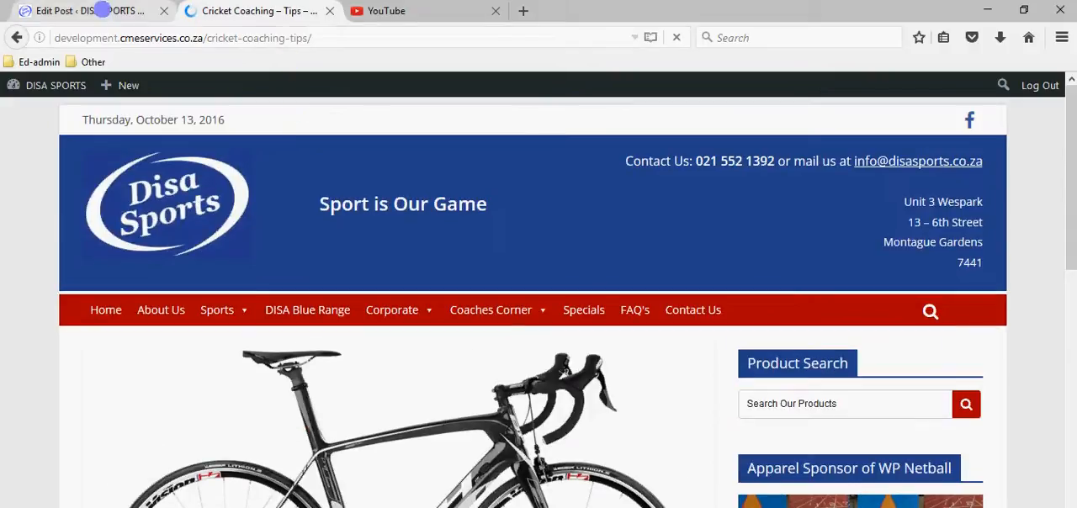
Return to the list of all posts in the admin and quick-edit the cricket post's status to Pending Review.
click(102, 10)
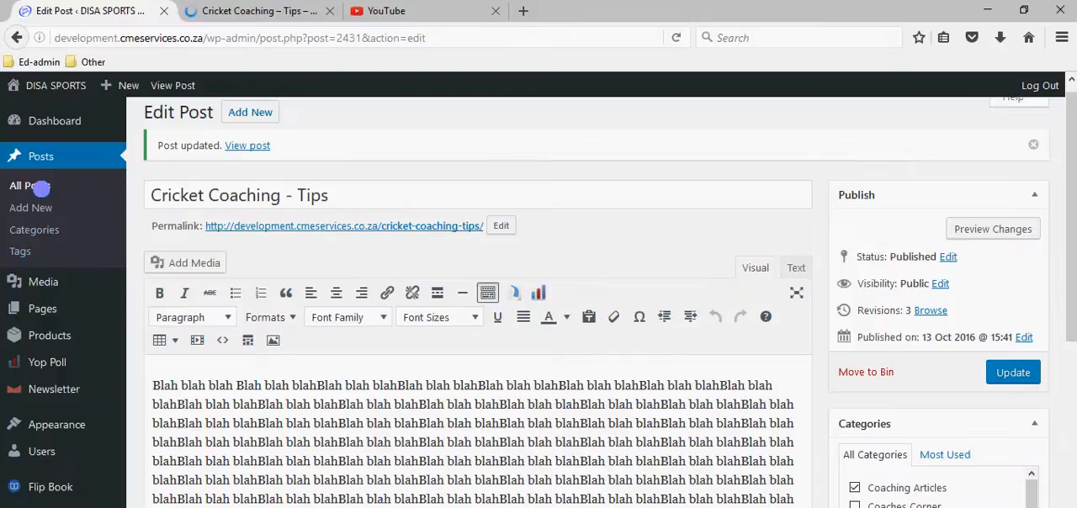
click(42, 188)
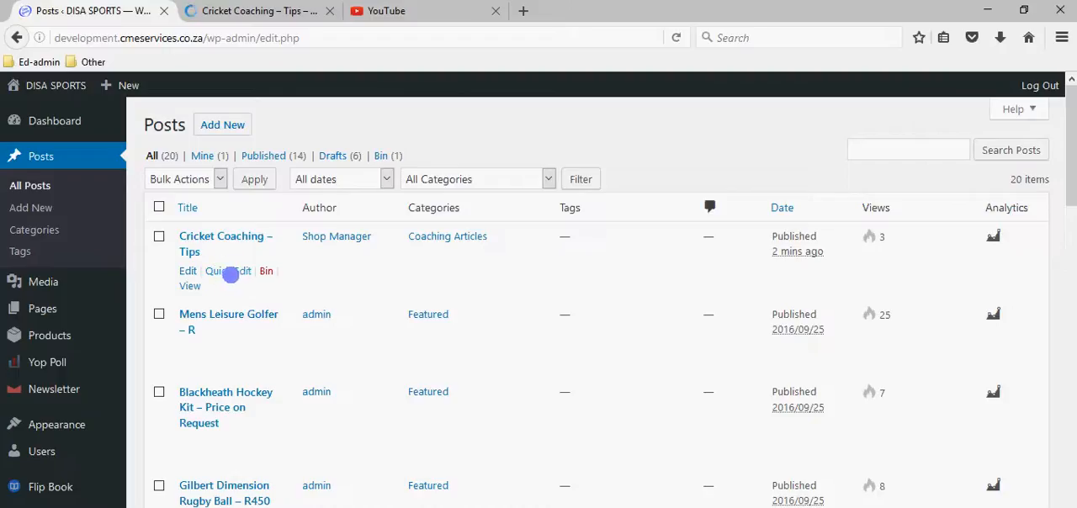
click(231, 274)
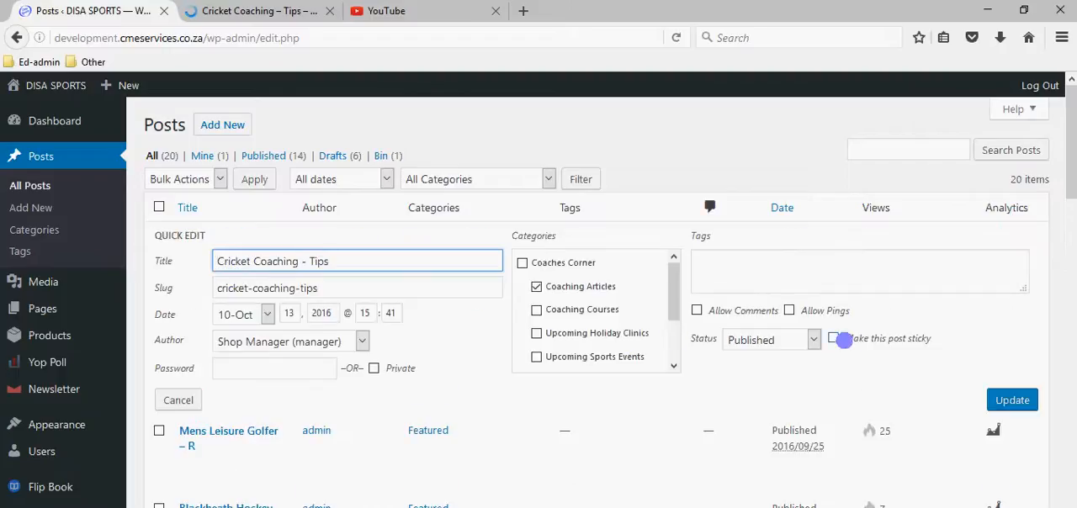
click(811, 339)
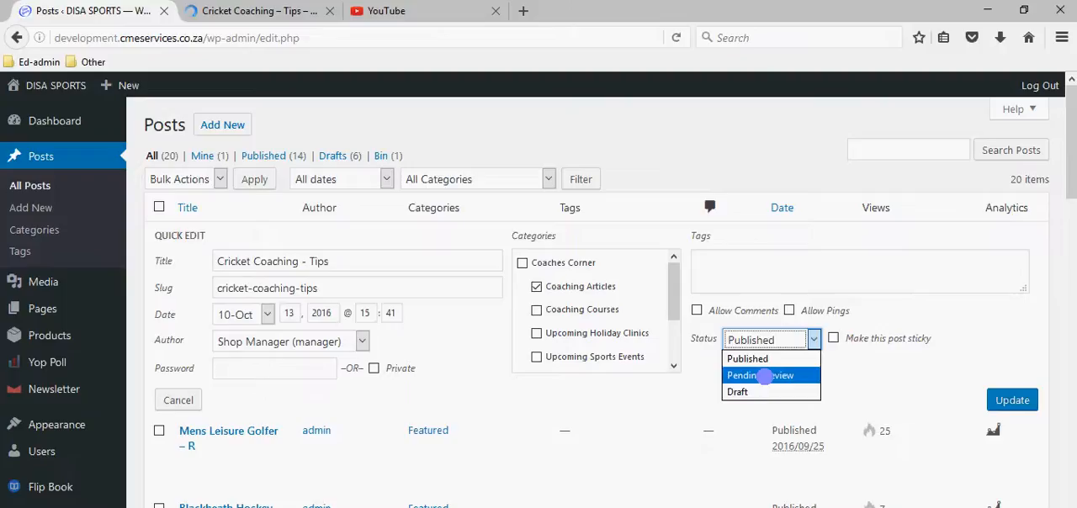
click(765, 376)
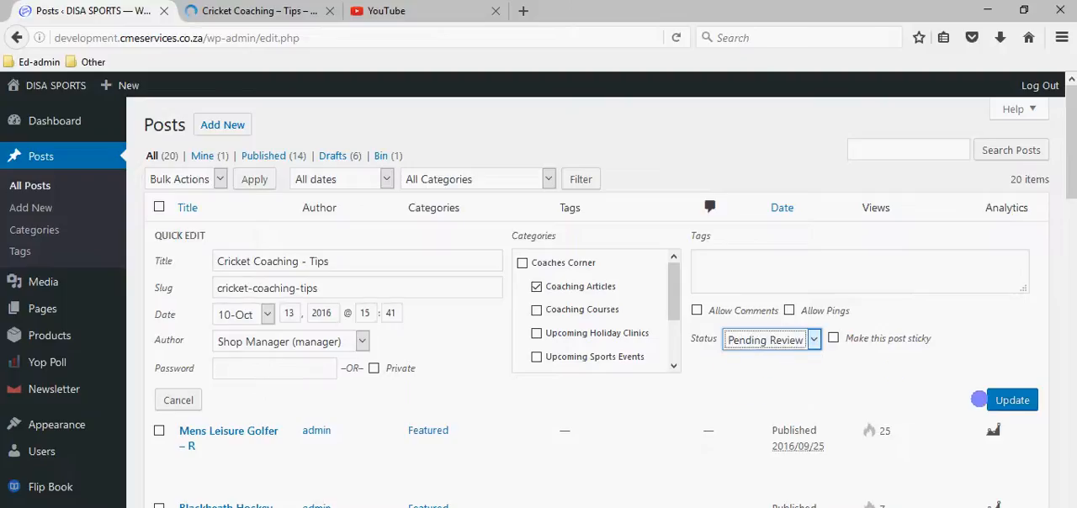
click(1012, 399)
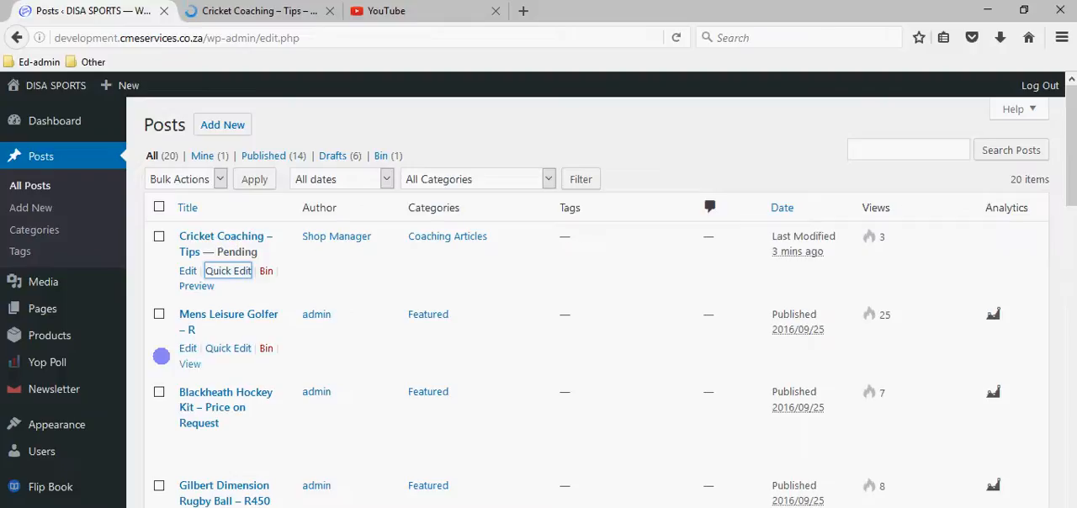
mouse_move(89, 332)
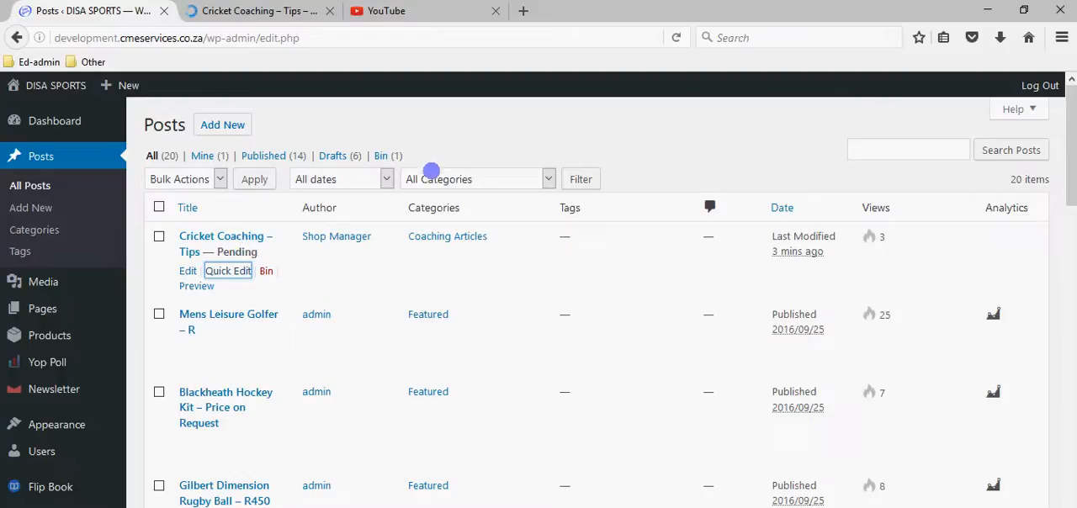
click(430, 173)
click(431, 172)
click(363, 172)
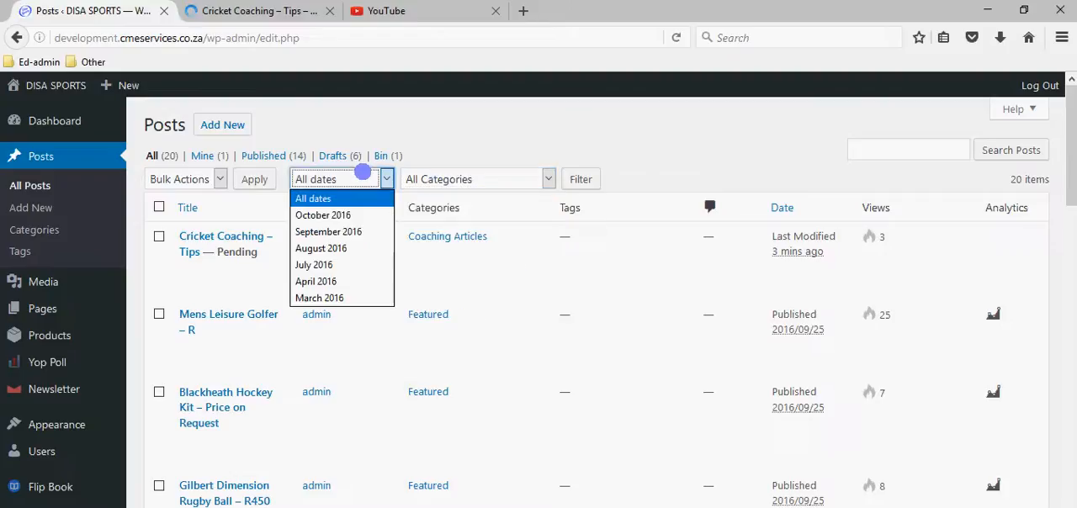
click(304, 175)
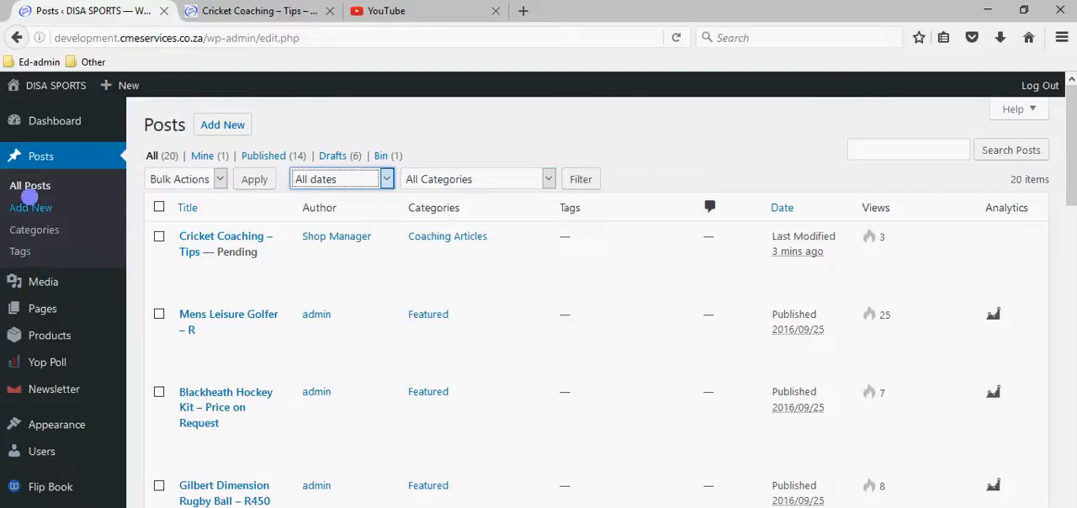
Reload the list of all posts and show only the pending ones.
click(32, 186)
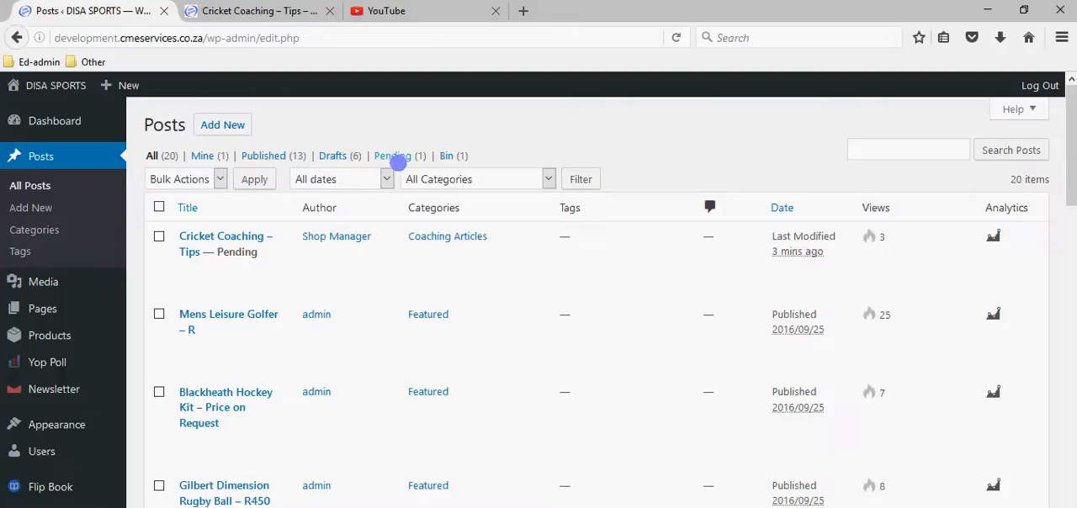
click(400, 155)
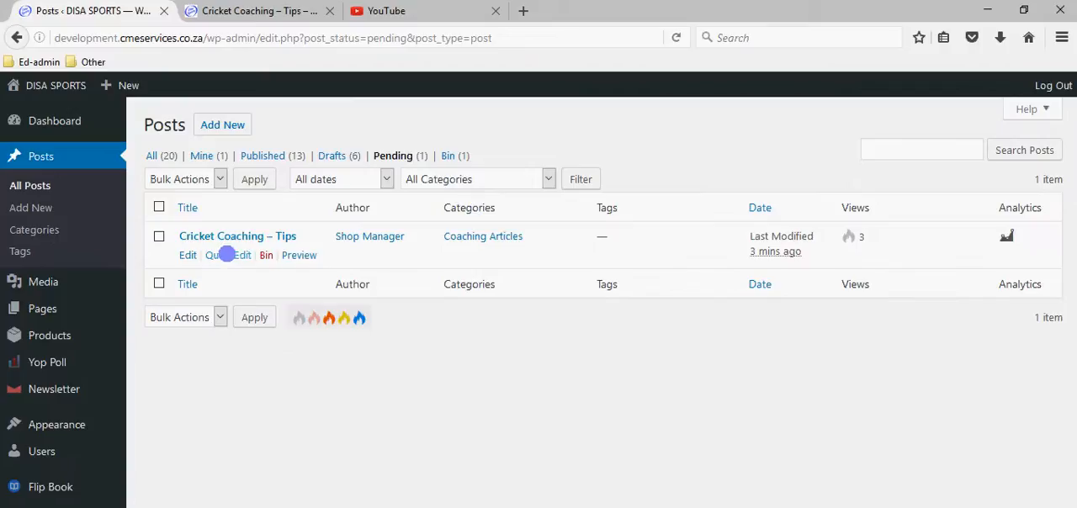
Open the pending Cricket Coaching – Tips post in the full editor and review its body text and featured image.
click(227, 255)
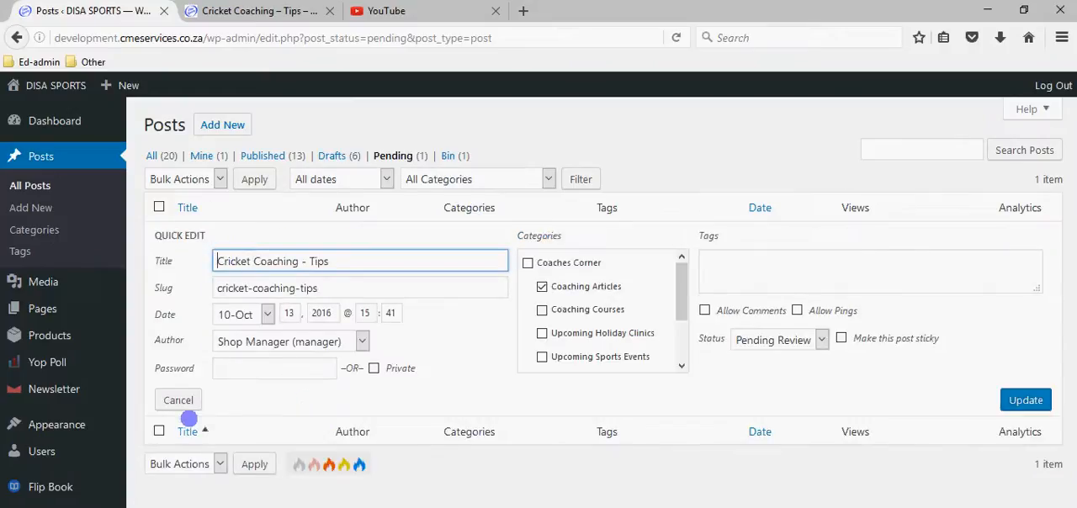
click(180, 397)
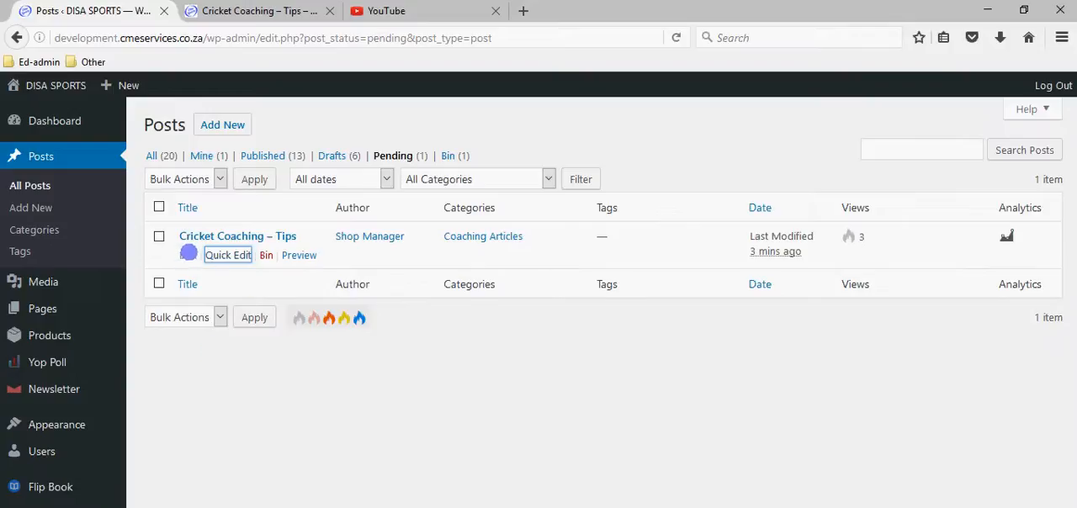
click(186, 255)
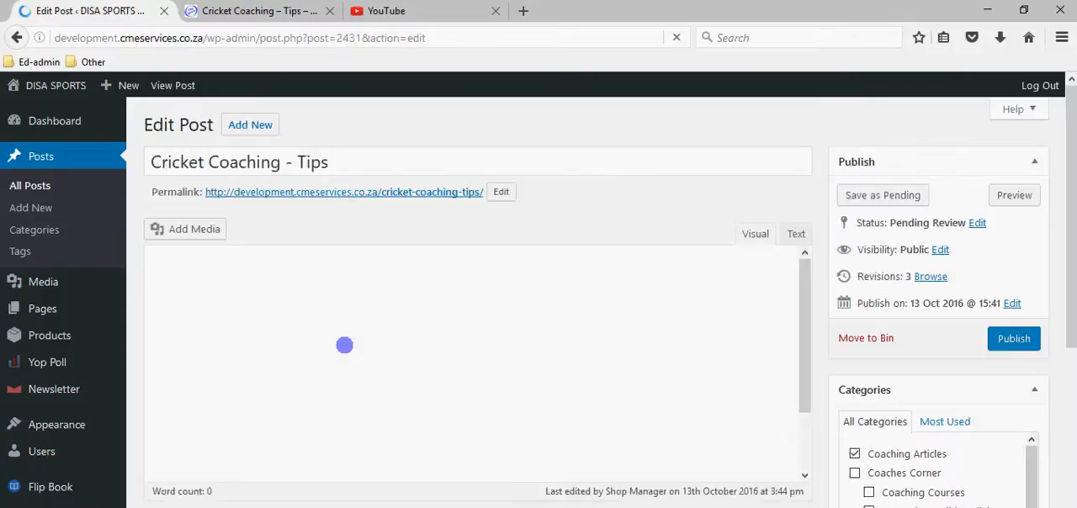
scroll(378, 332, down, 5)
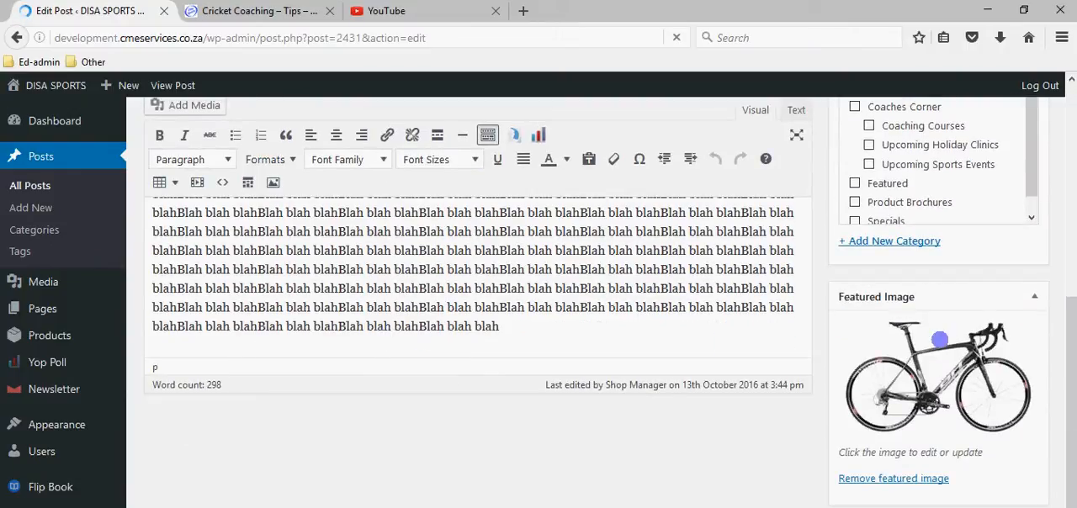
scroll(925, 378, up, 5)
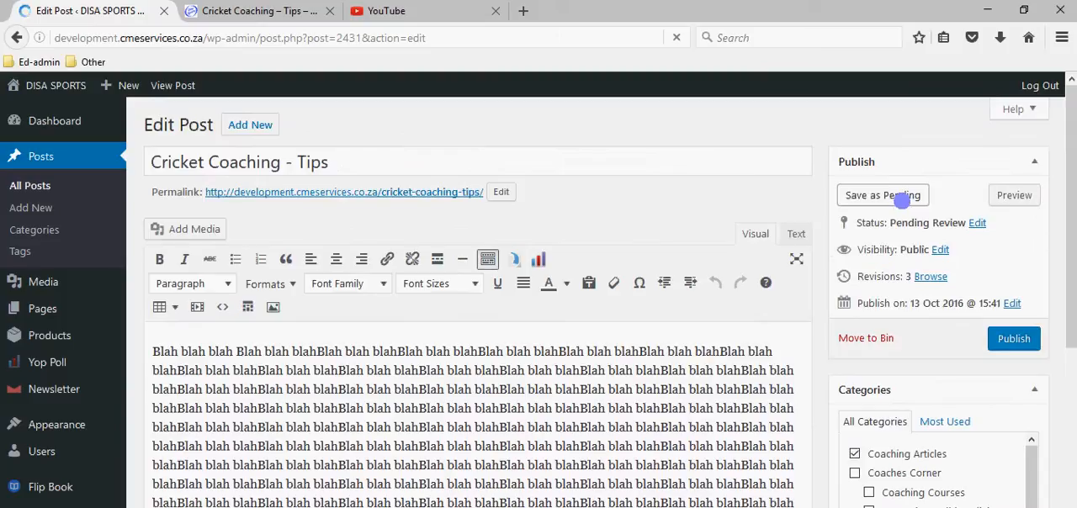
Check the post's status options, keep Pending Review selected, review its categories, and publish the post from the editor.
click(979, 222)
click(925, 244)
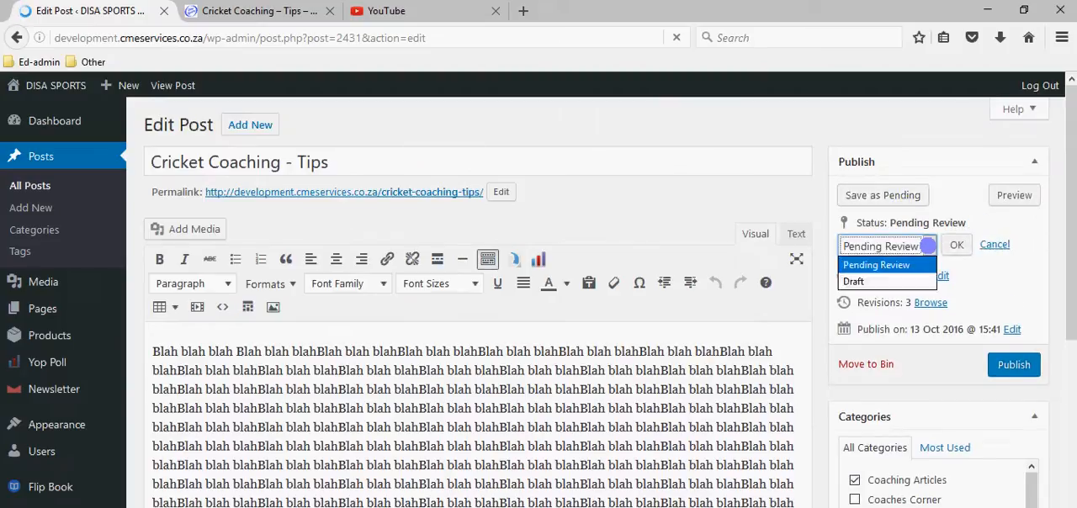
click(879, 265)
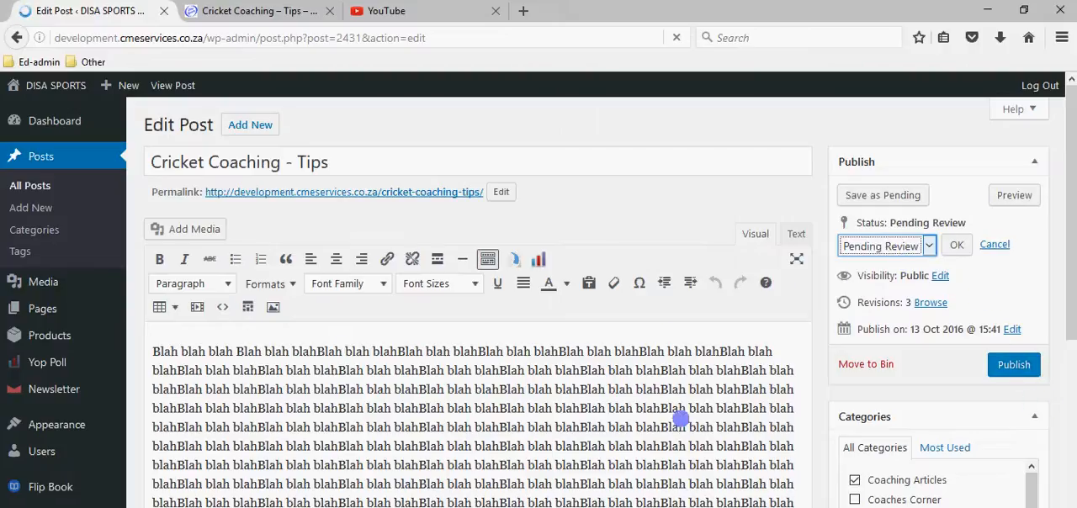
scroll(867, 443, down, 5)
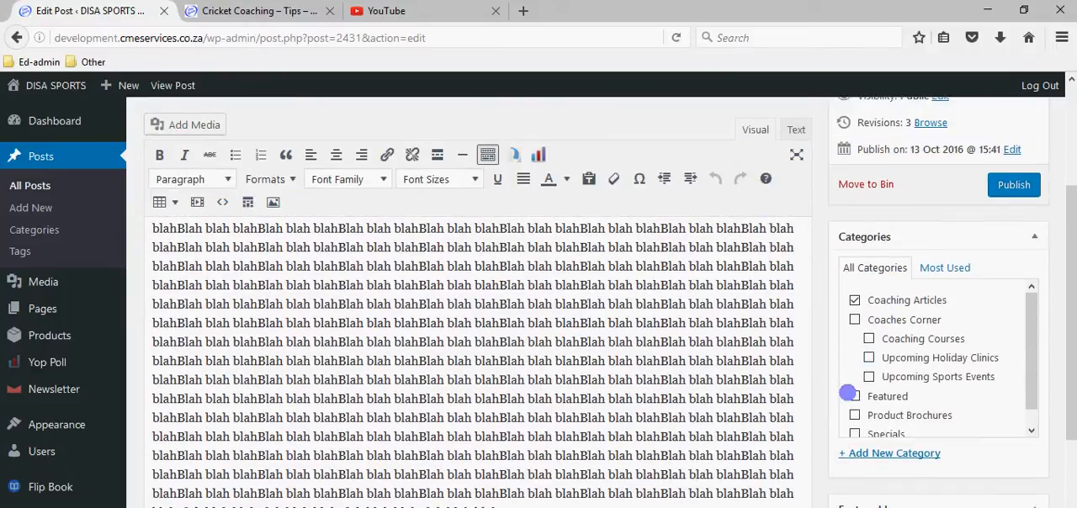
scroll(922, 328, up, 5)
click(1013, 366)
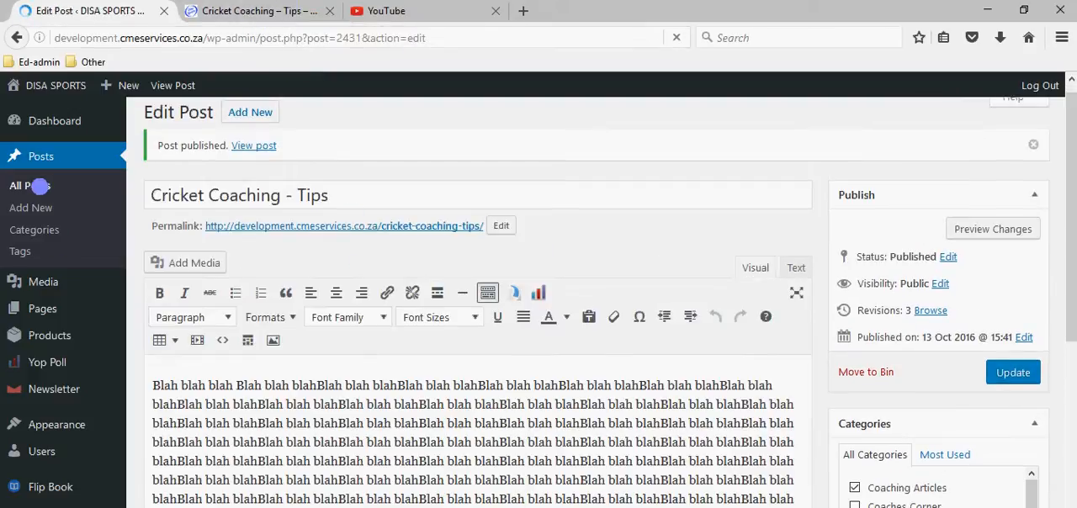
Go back to the list of all posts and quick-edit the published cricket post to Pending Review.
click(39, 185)
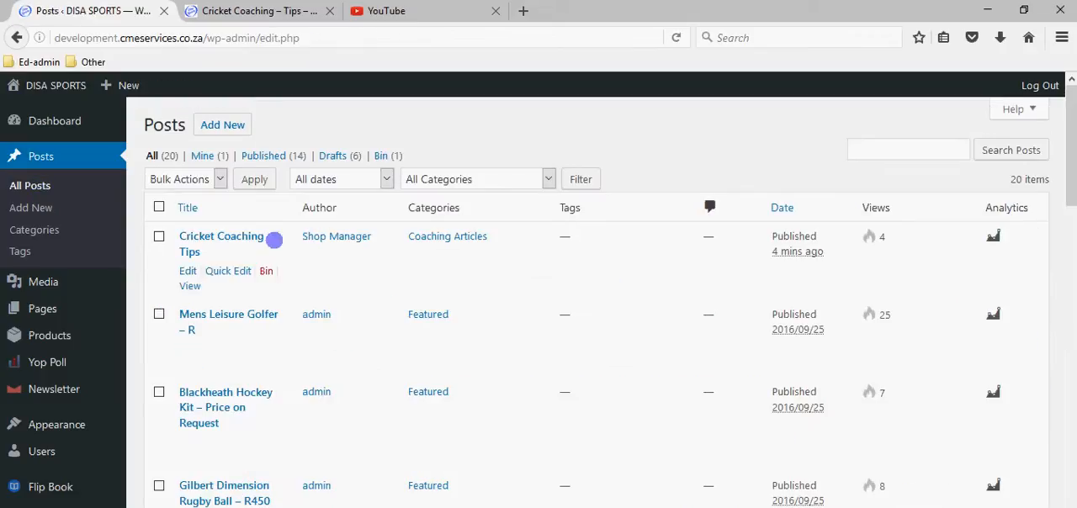
click(221, 272)
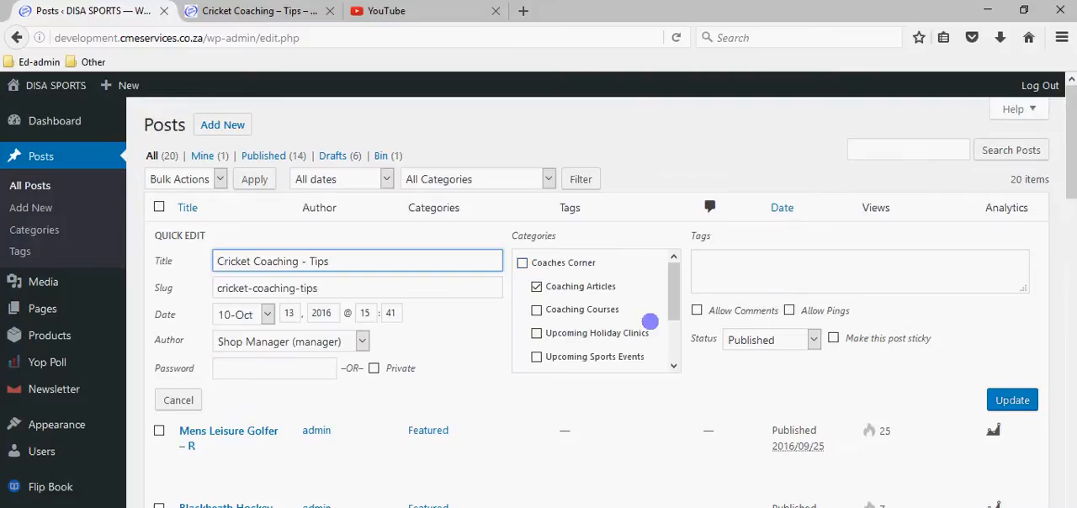
click(795, 339)
click(775, 375)
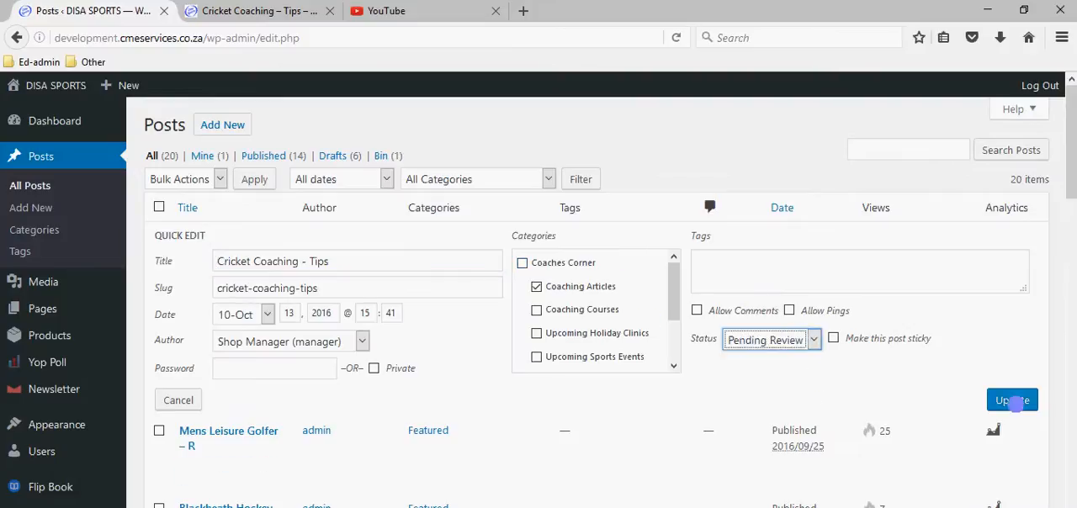
click(1012, 400)
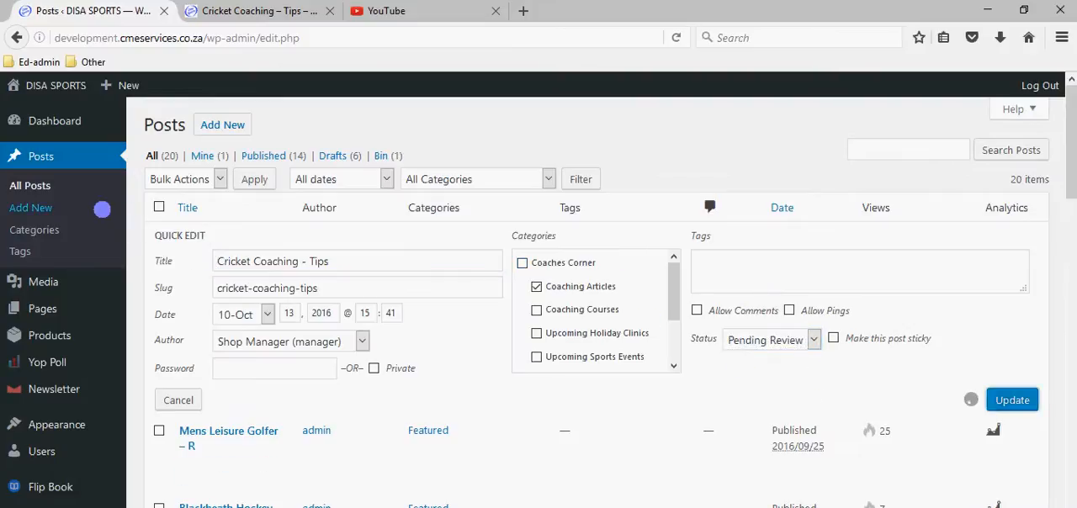
Reload the posts list, filter it to pending posts, and quick-edit the cricket post's status to Published.
click(30, 187)
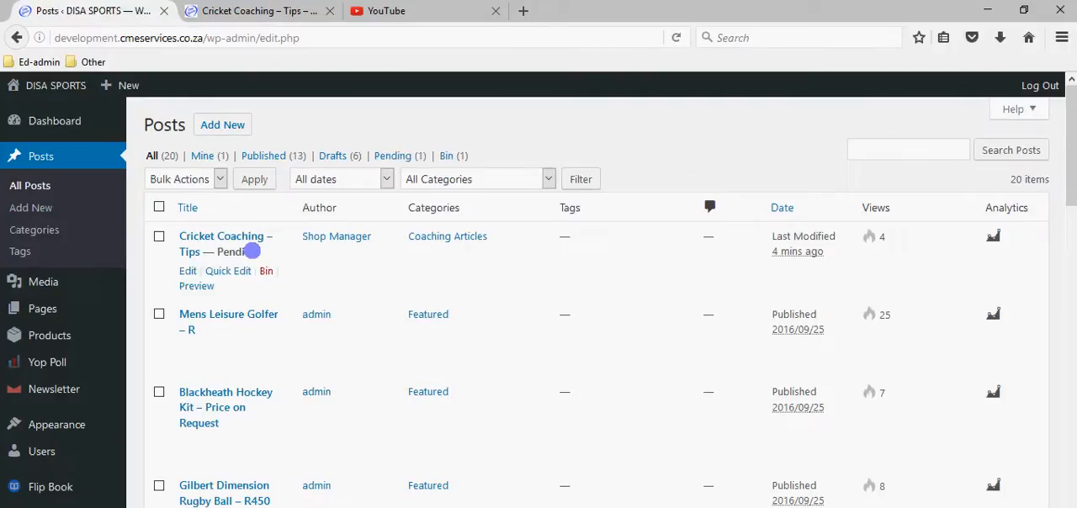
click(392, 155)
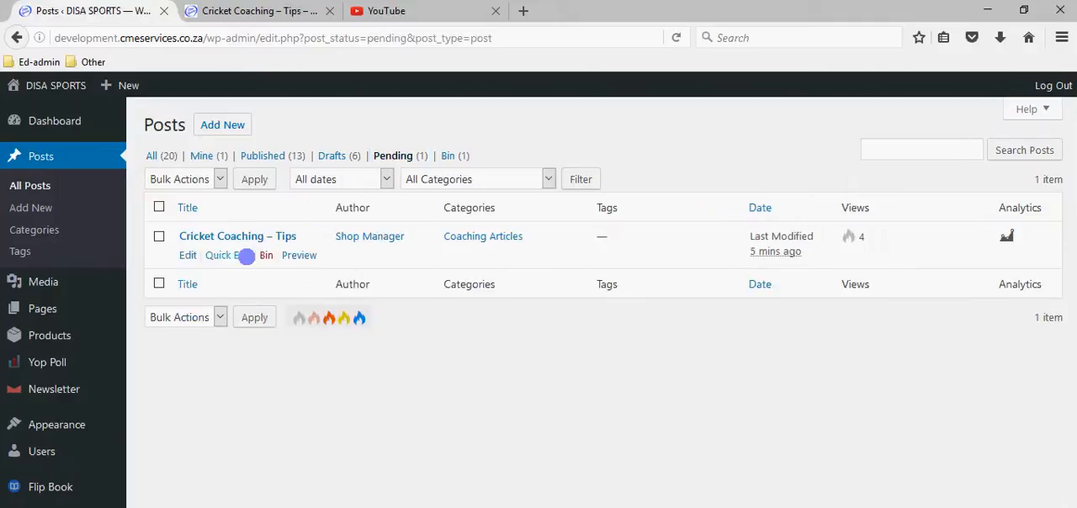
click(216, 255)
click(772, 337)
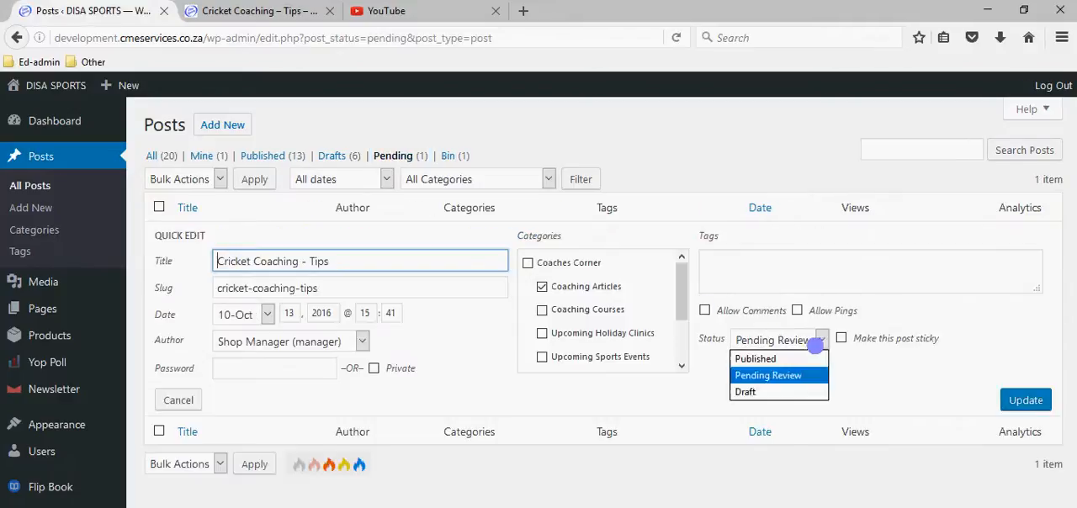
click(814, 357)
click(1033, 401)
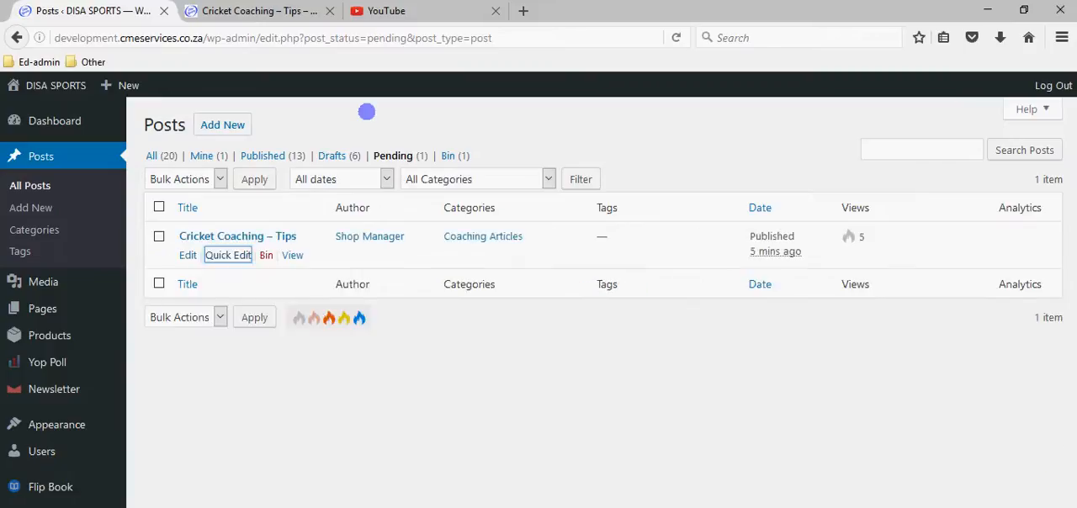
Open Coaching Articles under Coaches Corner on the live site and review the cricket post's listing down to its excerpt.
click(302, 13)
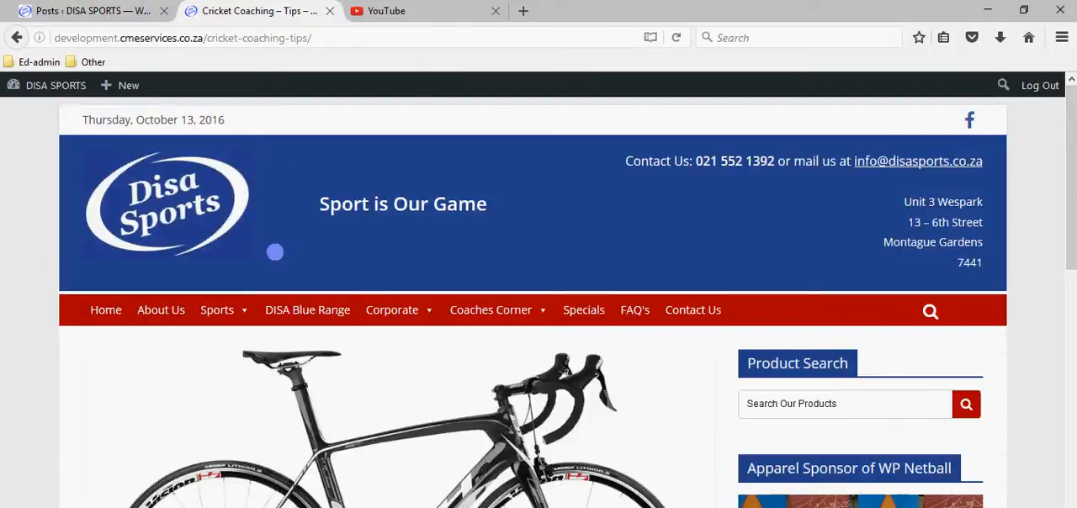
mouse_move(461, 310)
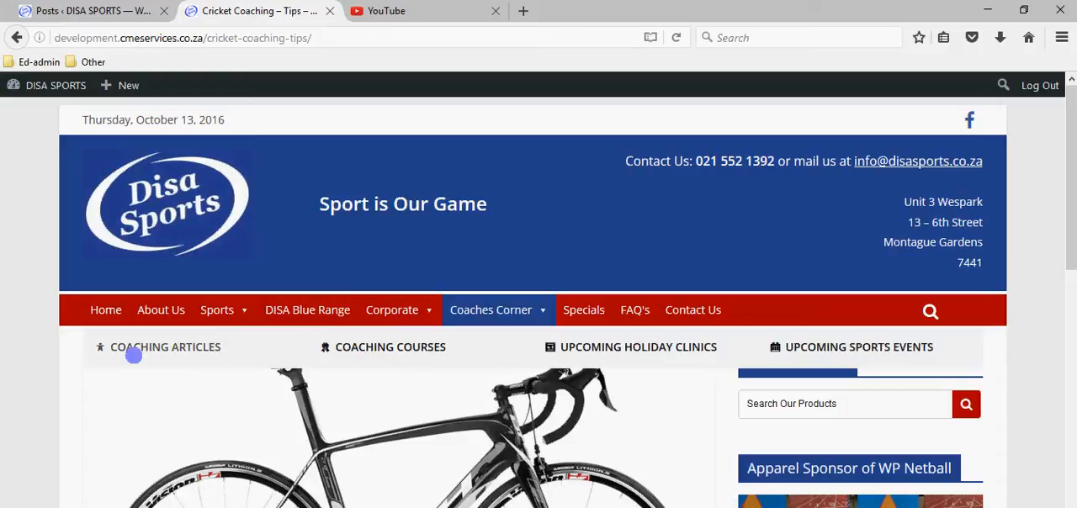
click(133, 355)
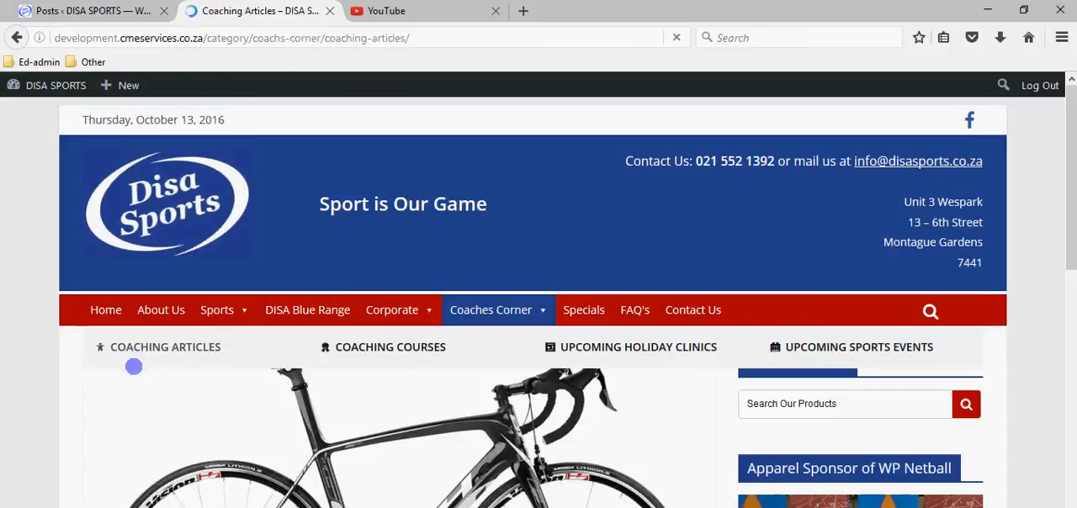
scroll(172, 357, down, 3)
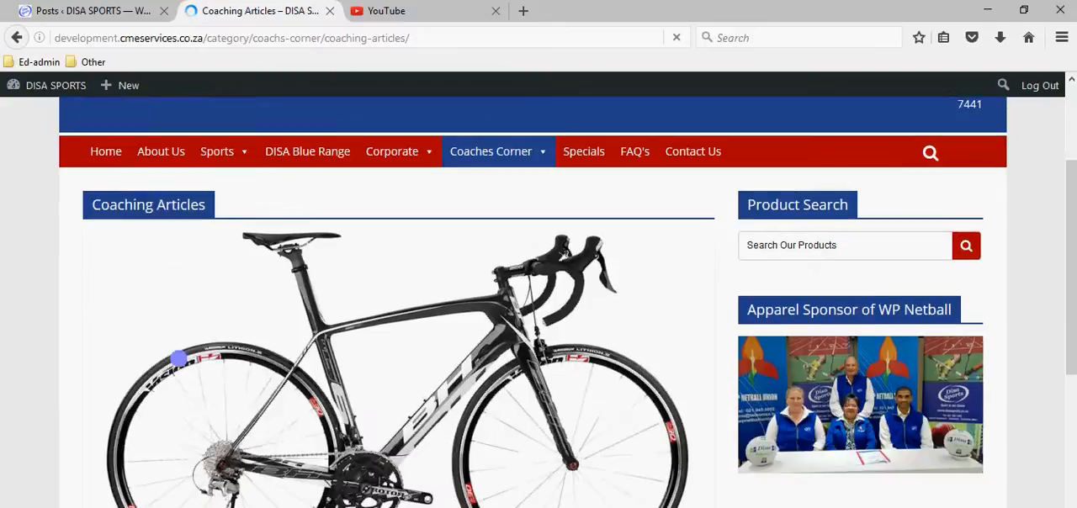
scroll(178, 359, down, 4)
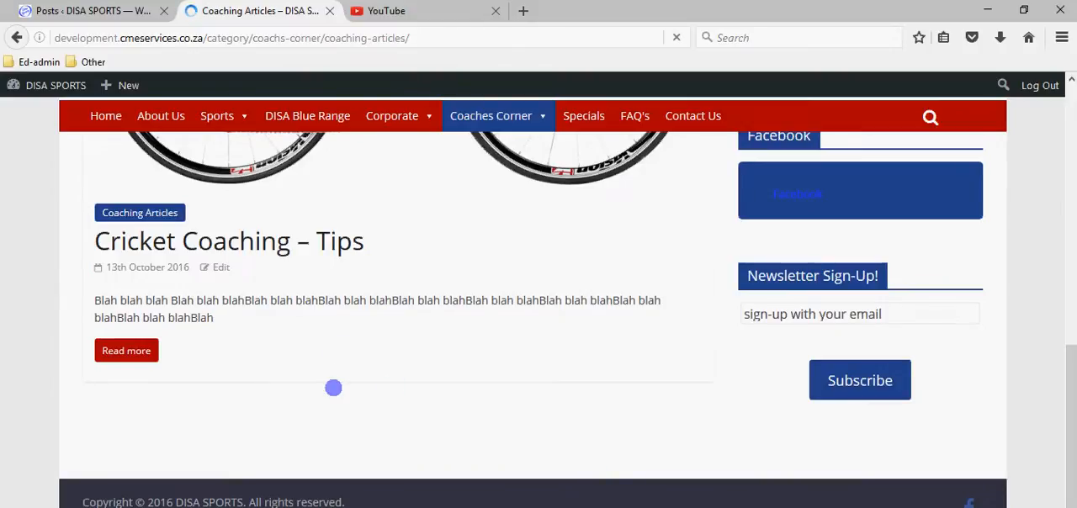
scroll(353, 376, up, 5)
scroll(364, 365, up, 3)
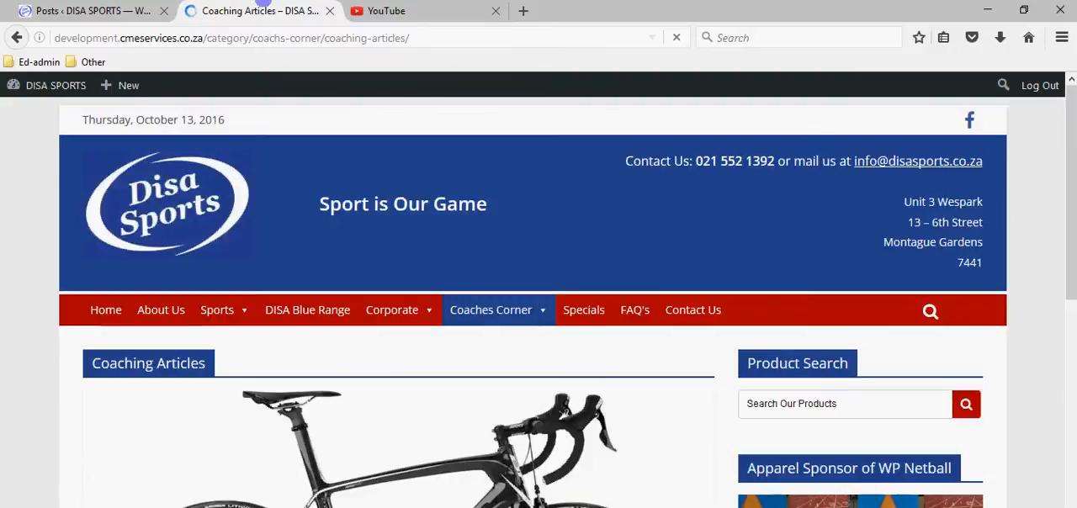
In the admin, move the cricket post to the Bin and permanently delete both it and the Auto Draft post there.
click(147, 9)
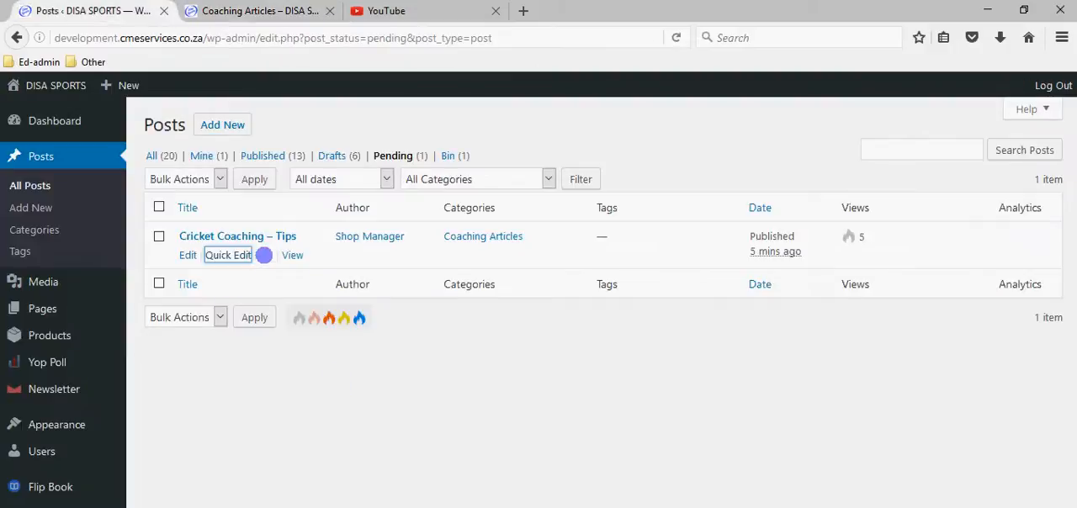
click(264, 255)
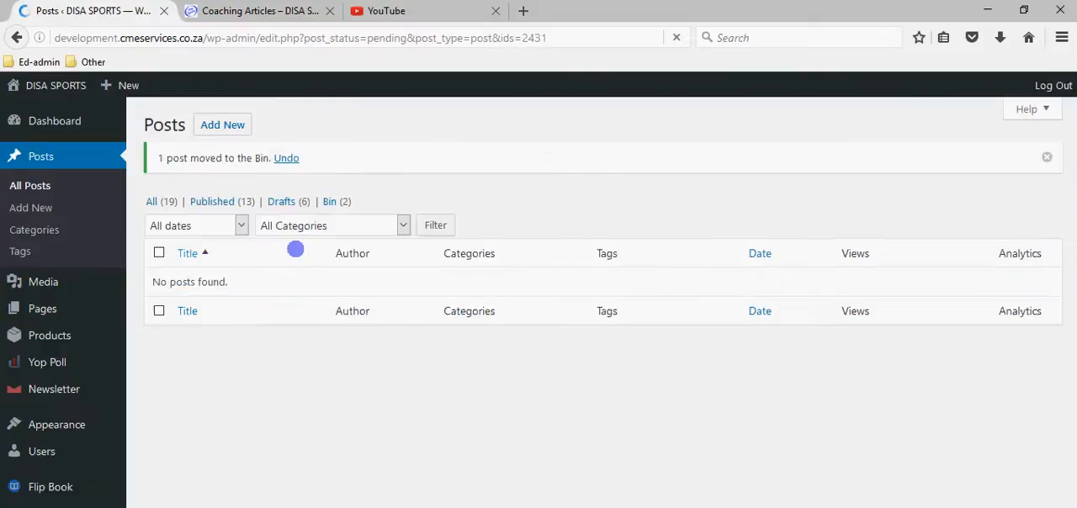
click(335, 201)
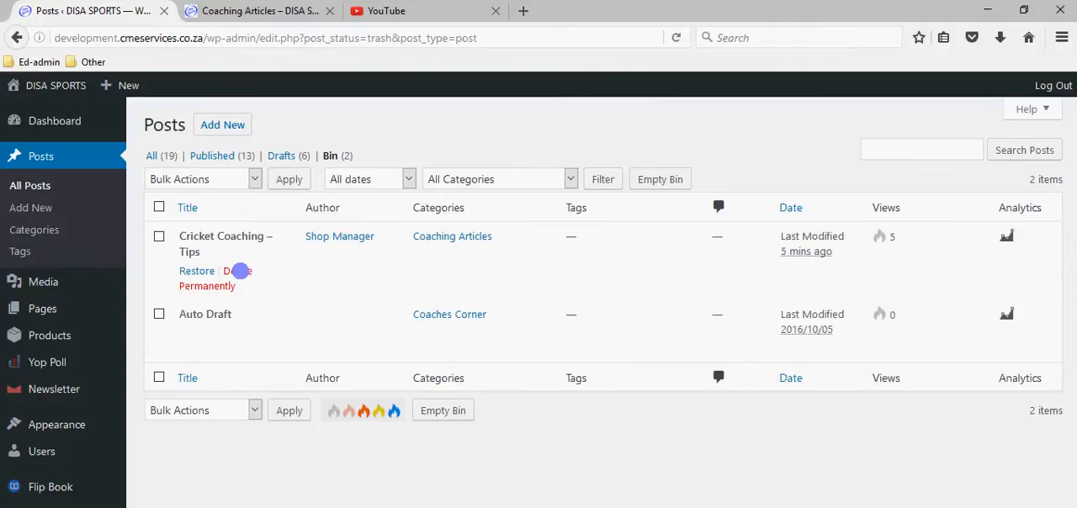
click(238, 273)
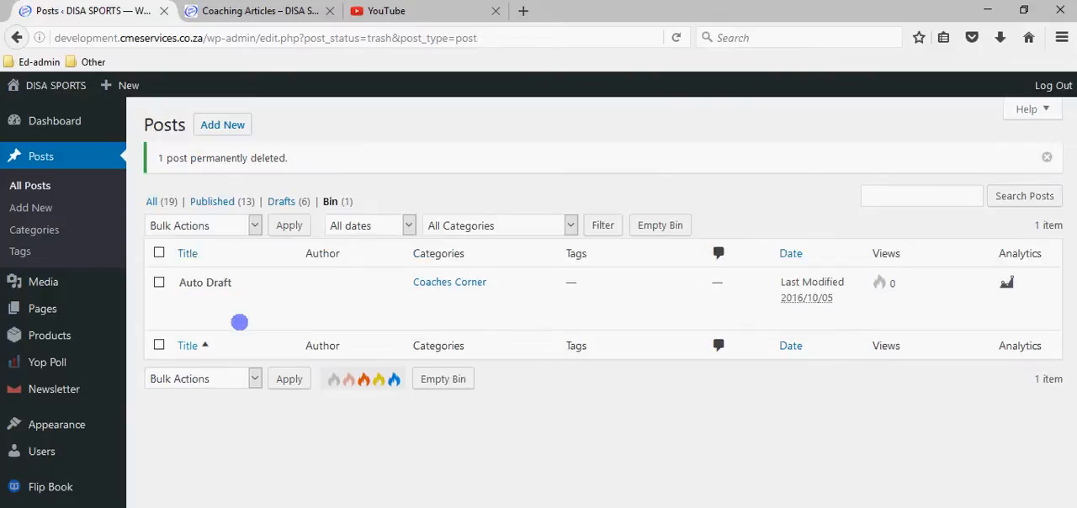
click(235, 301)
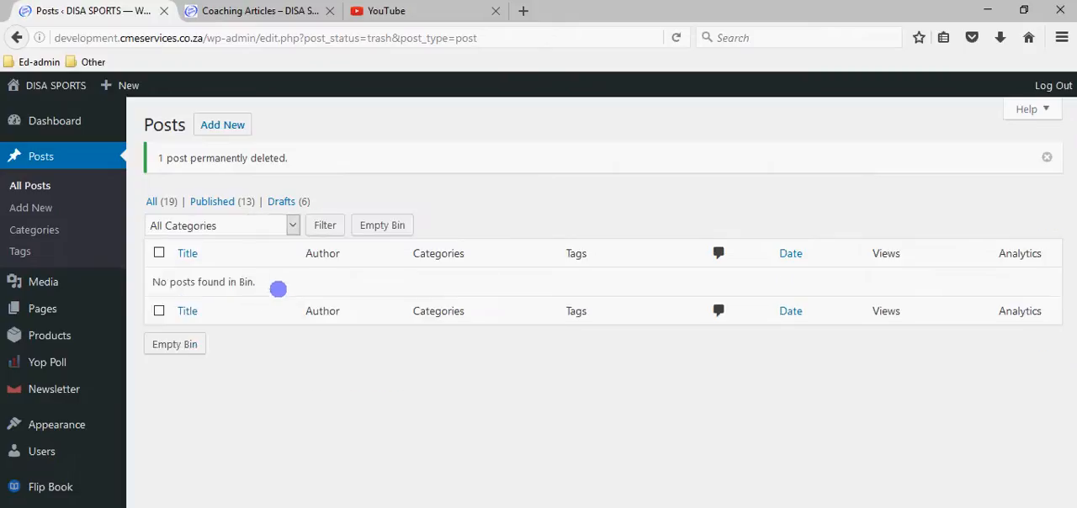
From the list of all posts, open Mens Leisure Golfer – R for editing and examine its category and featured image.
click(33, 186)
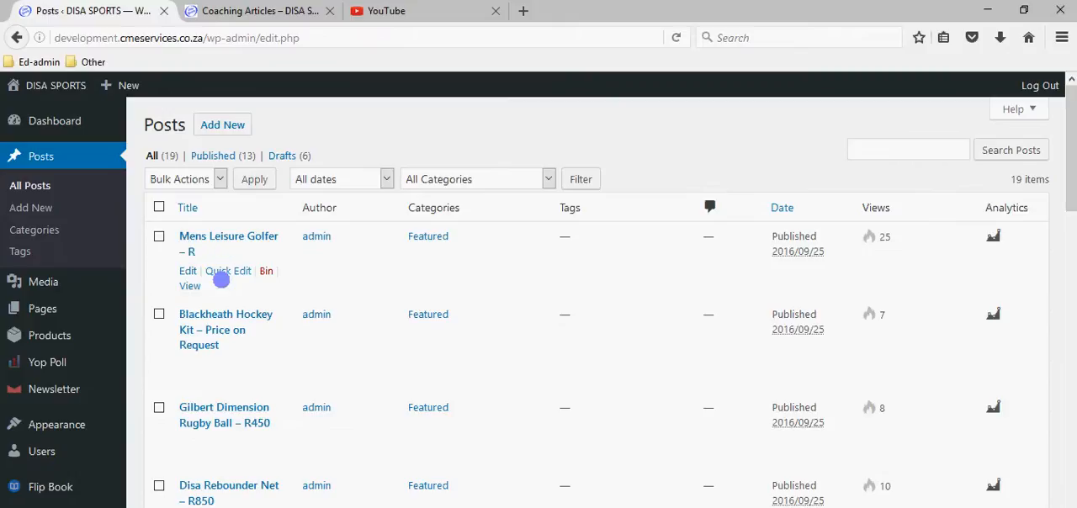
click(187, 270)
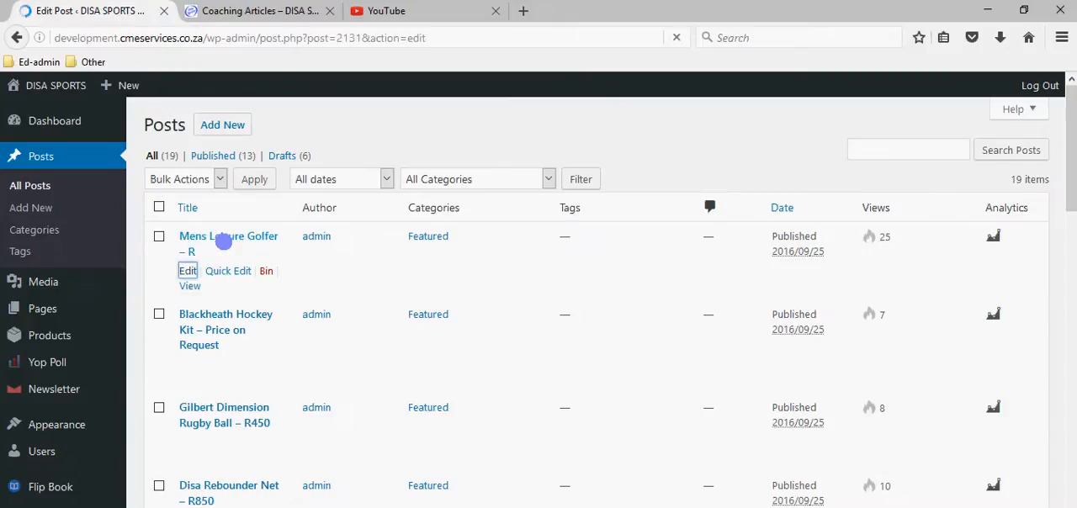
scroll(880, 258, down, 4)
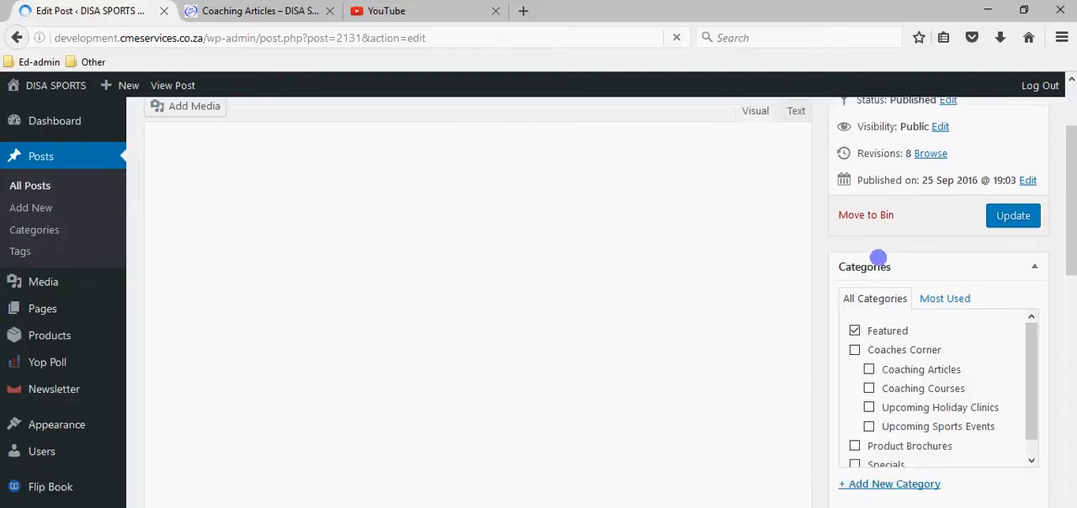
scroll(880, 257, down, 1)
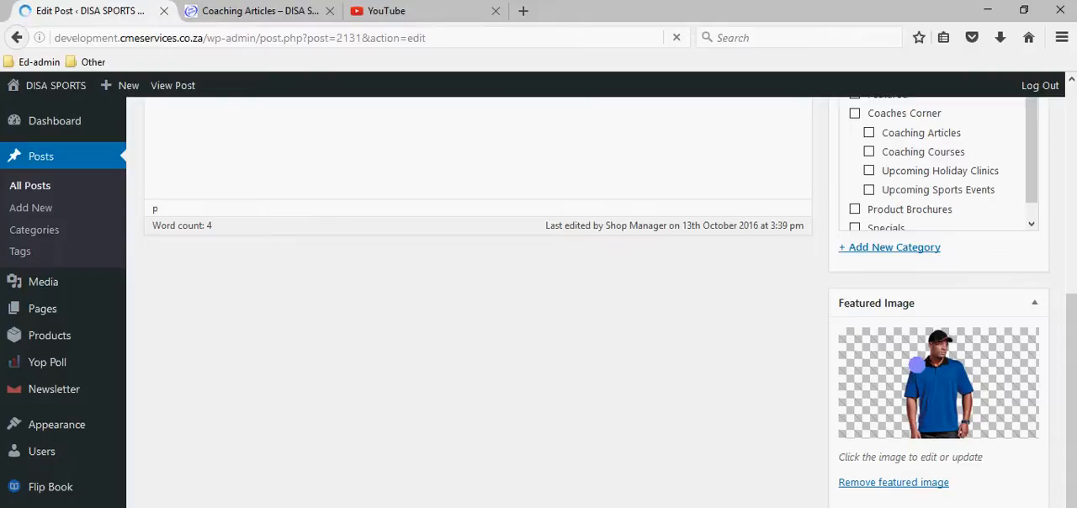
Open the live site's home page and examine how the featured posts appear in its slider.
click(251, 12)
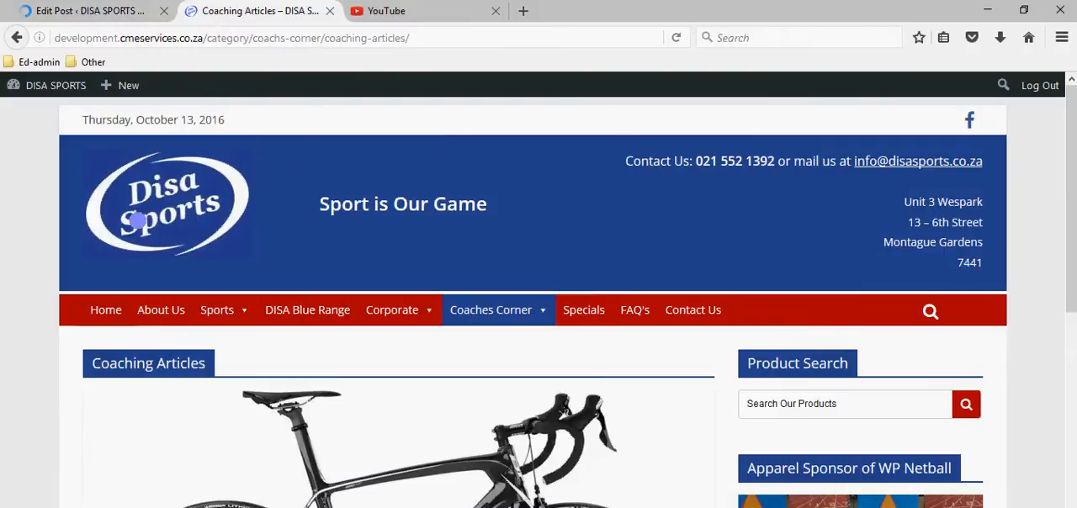
click(137, 215)
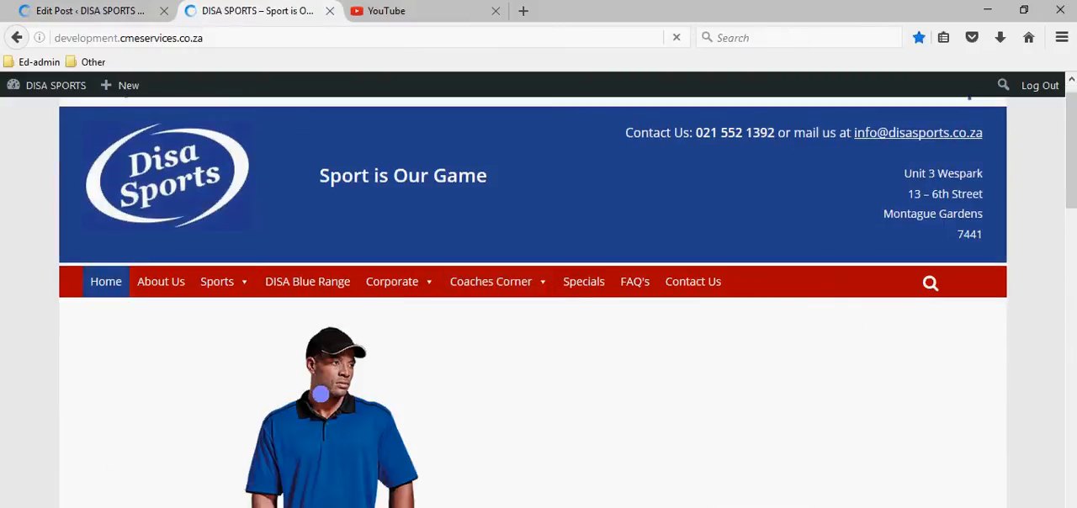
scroll(312, 390, down, 3)
scroll(233, 322, up, 2)
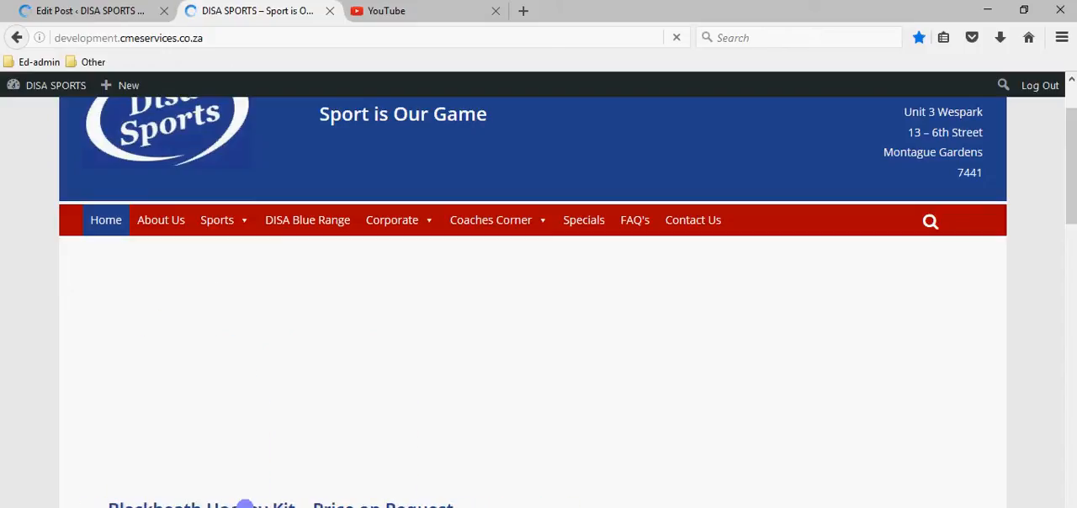
Look over the live home page from the featured-post slider down to the introductory text.
scroll(397, 431, down, 2)
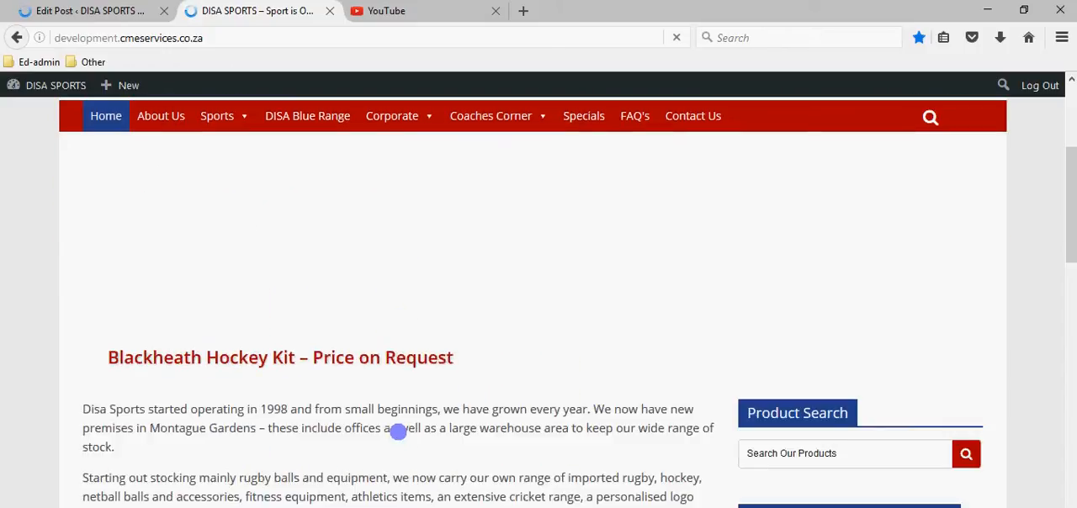
scroll(402, 459, down, 4)
scroll(379, 469, up, 8)
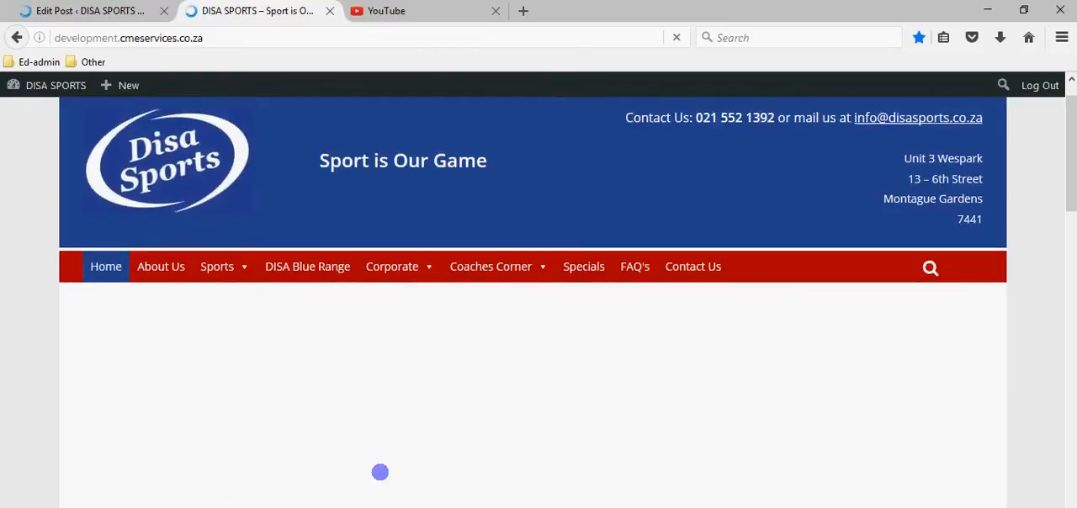
In the Mens Leisure Golfer - R post editor, remove the current featured image and open the chooser for setting one.
click(67, 10)
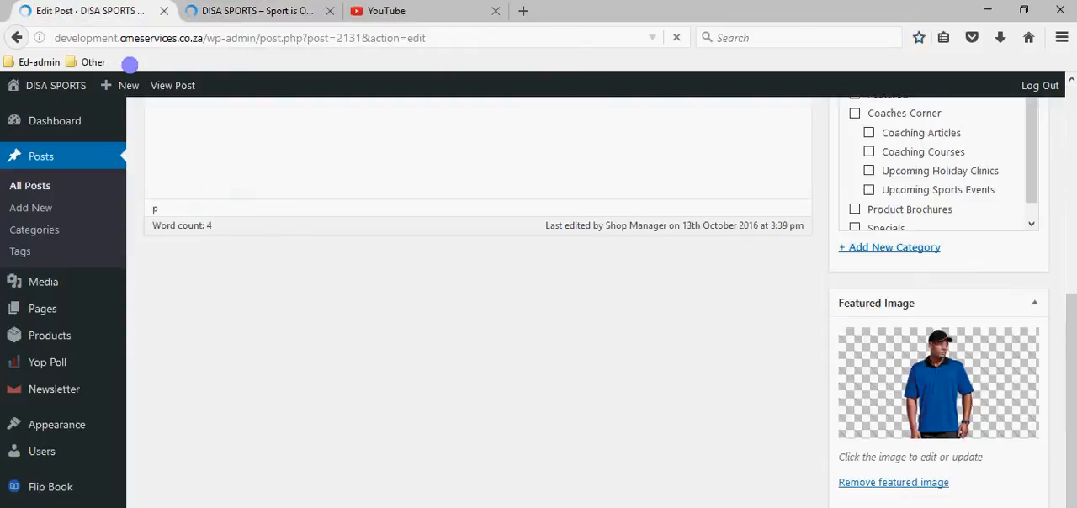
scroll(648, 446, up, 5)
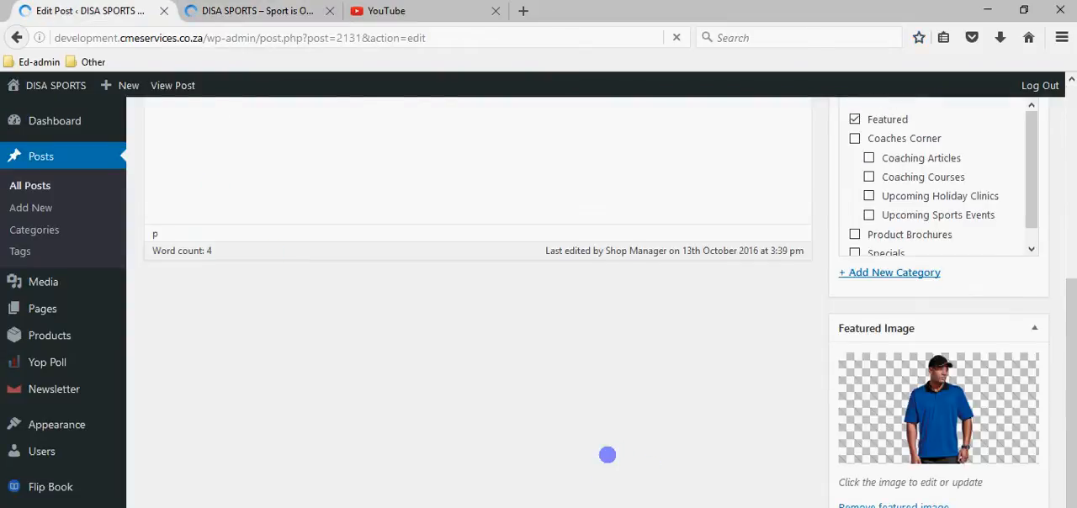
scroll(690, 454, down, 3)
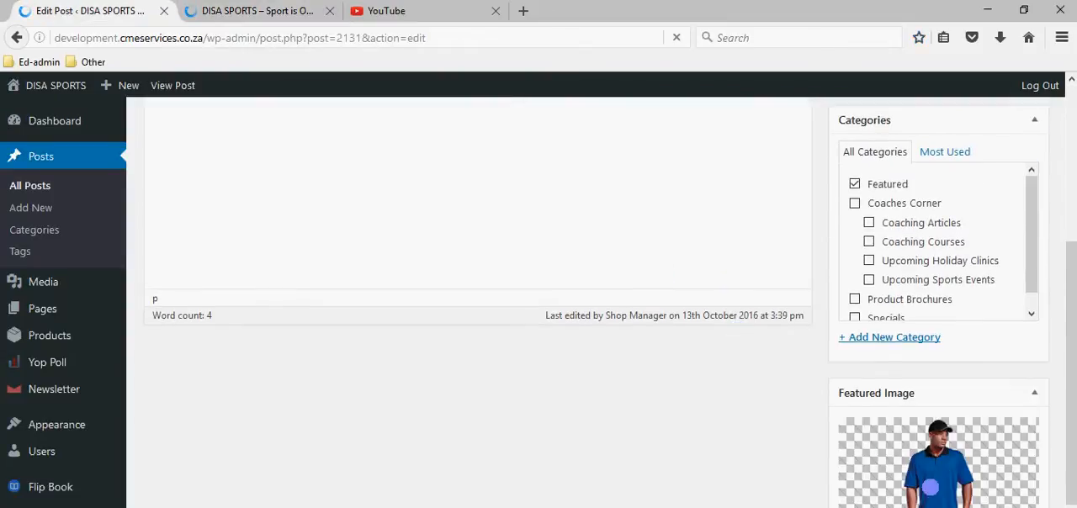
scroll(291, 314, up, 3)
scroll(812, 423, down, 3)
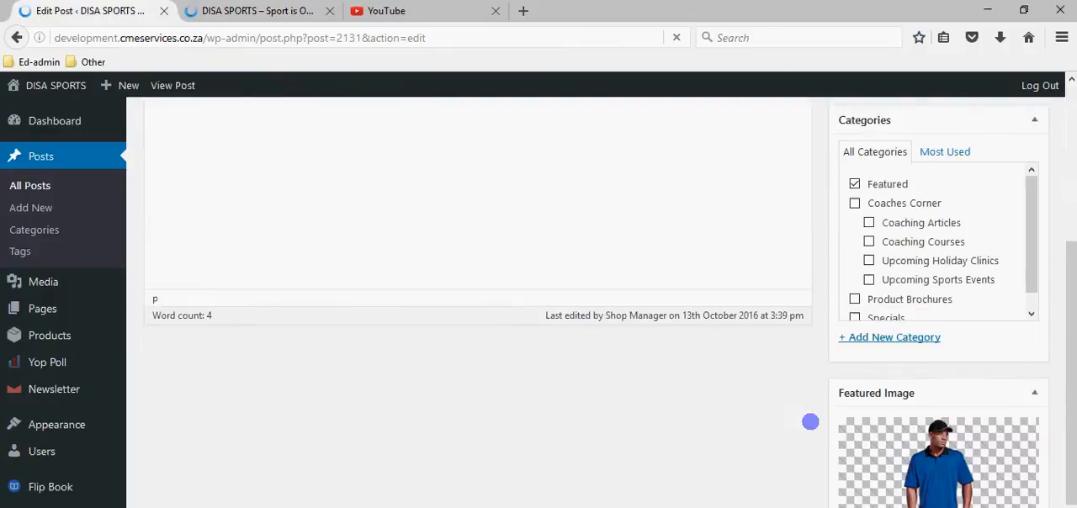
scroll(921, 503, down, 2)
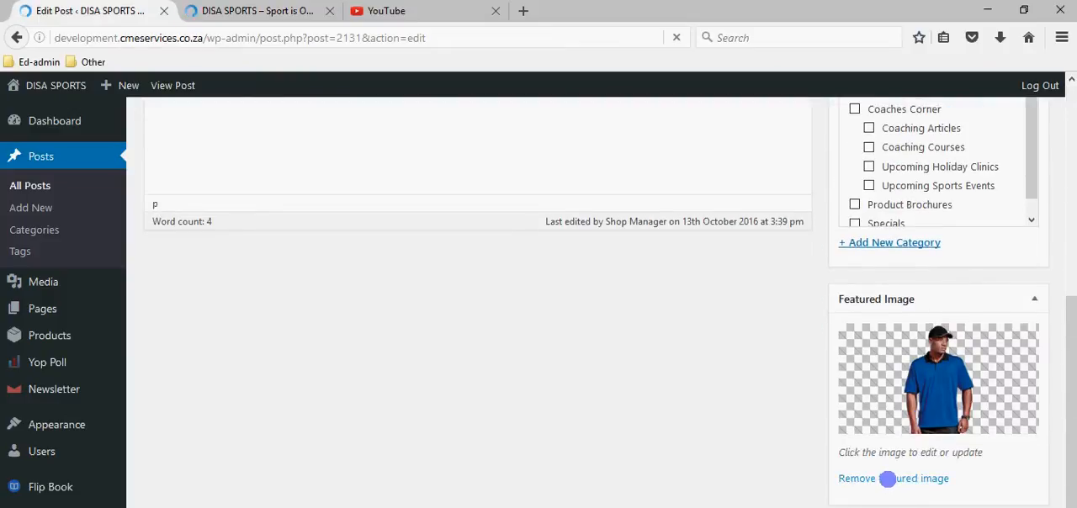
click(887, 479)
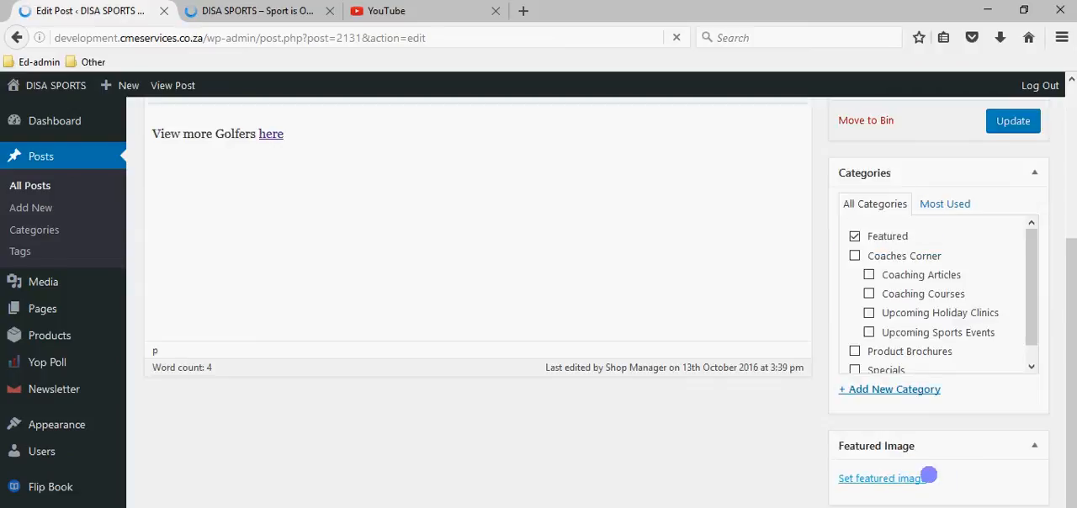
click(889, 477)
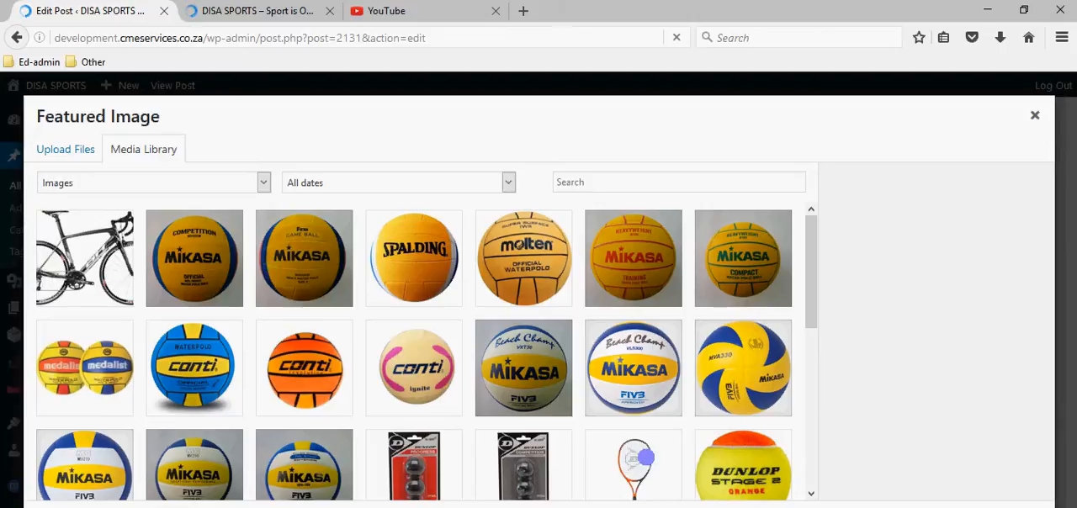
click(58, 147)
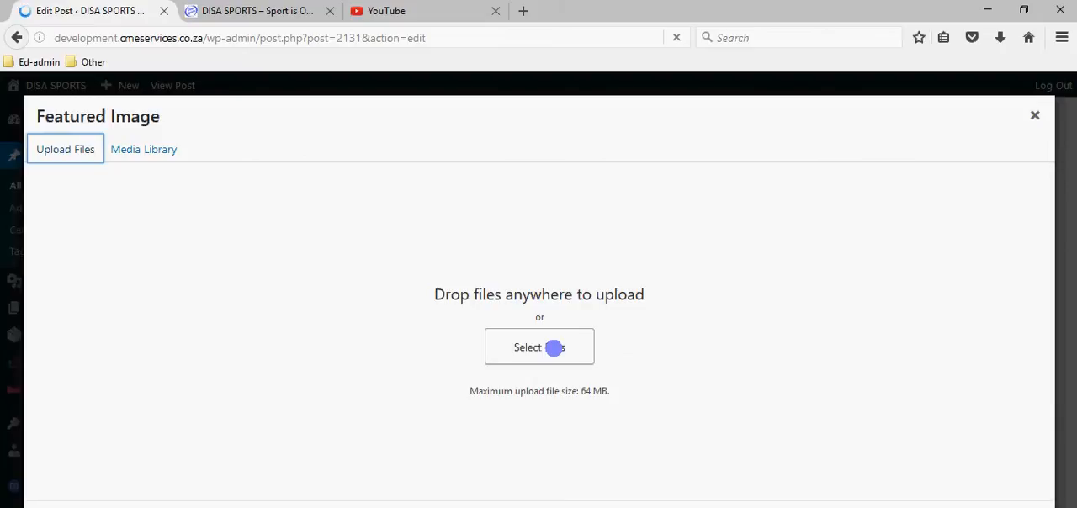
click(553, 347)
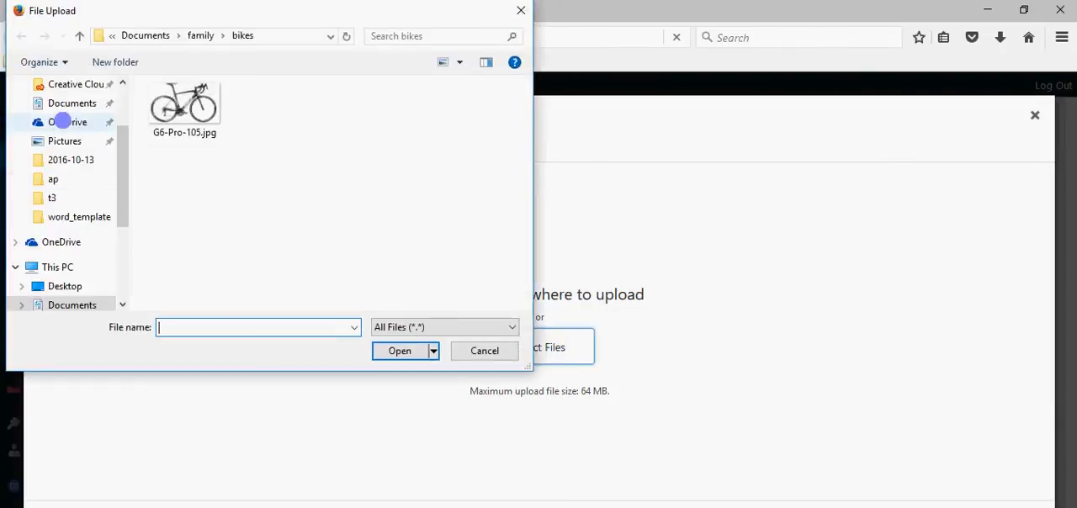
click(71, 283)
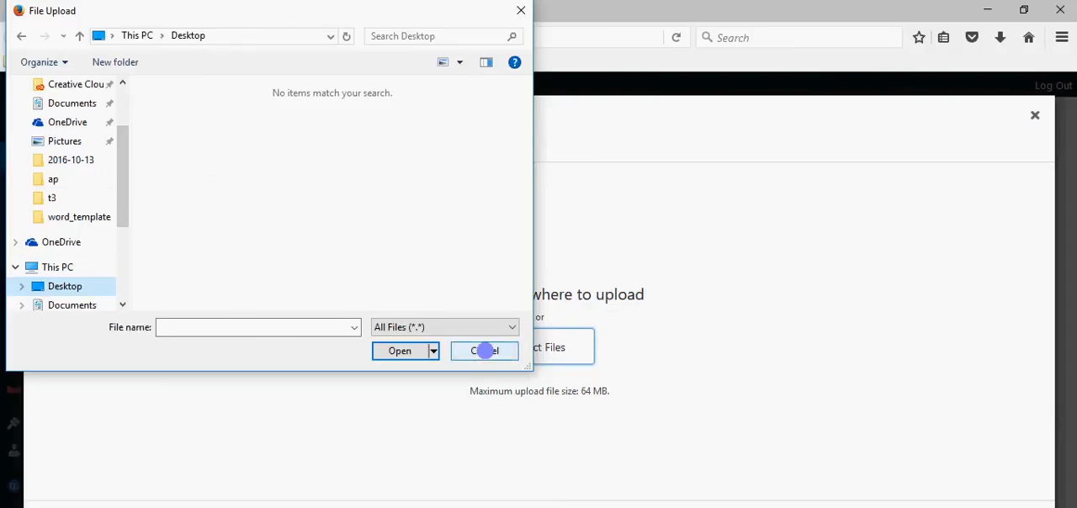
click(485, 350)
click(142, 149)
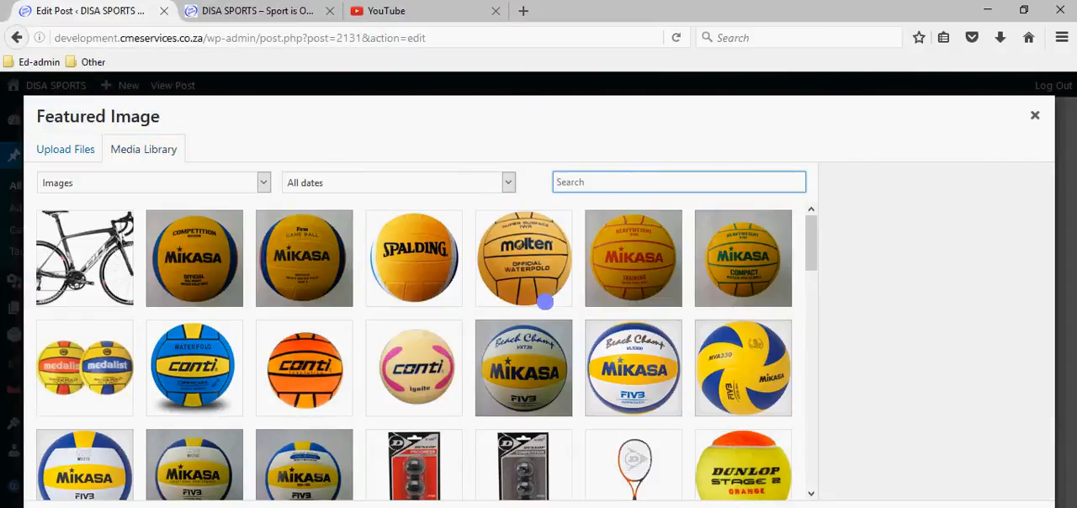
Set mensgolfer.png from the media library as the post's featured image and update the post.
scroll(545, 301, down, 6)
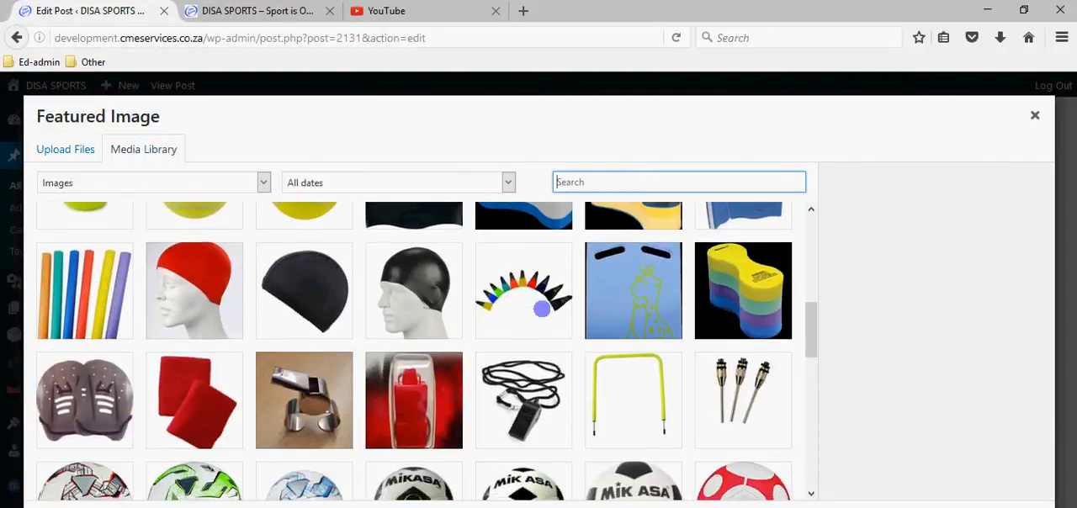
scroll(541, 309, down, 10)
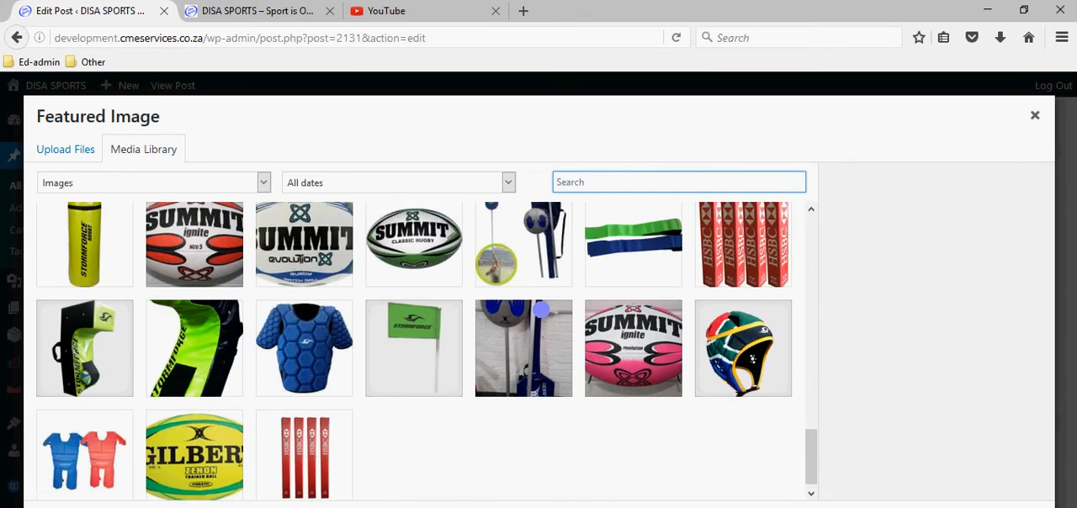
scroll(540, 310, down, 6)
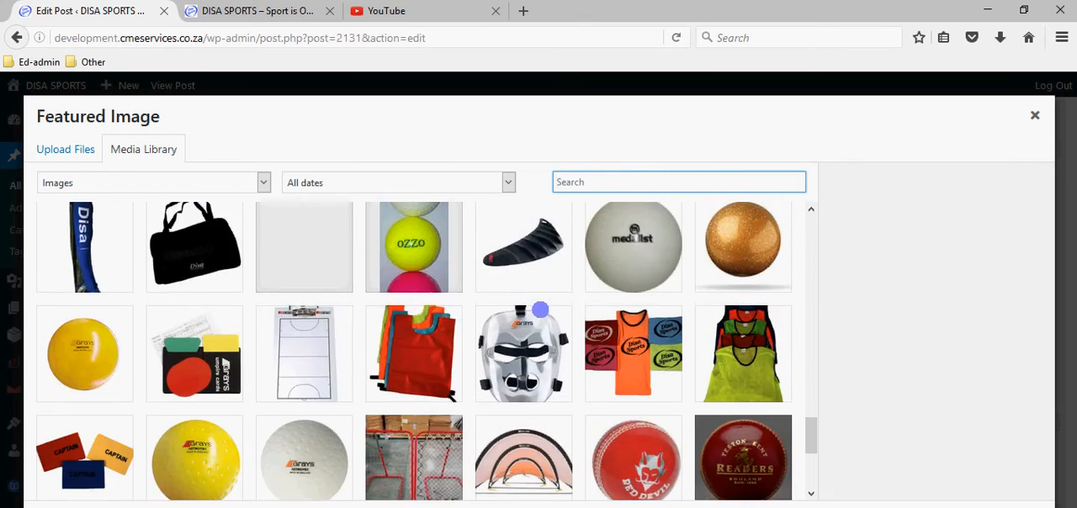
scroll(540, 310, down, 3)
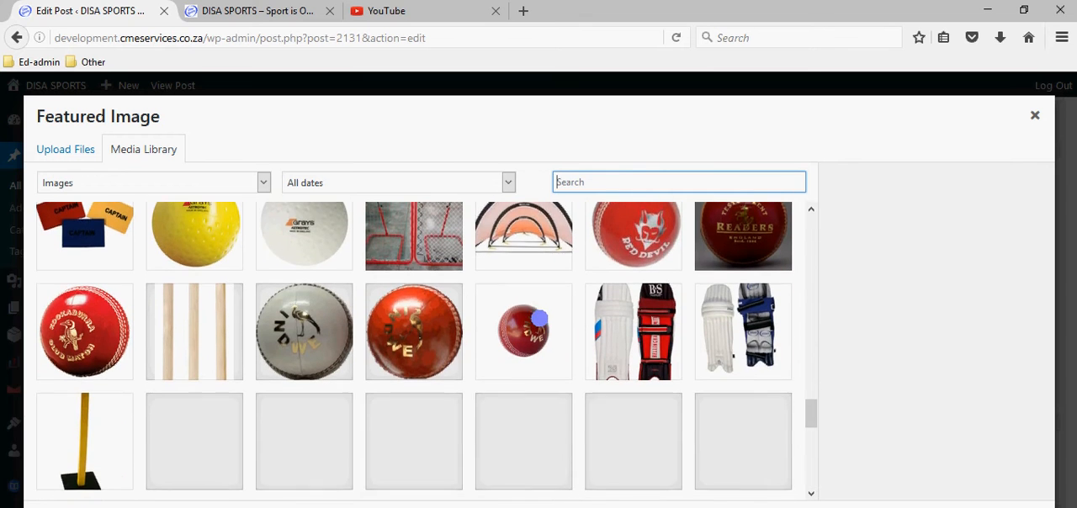
scroll(539, 318, down, 3)
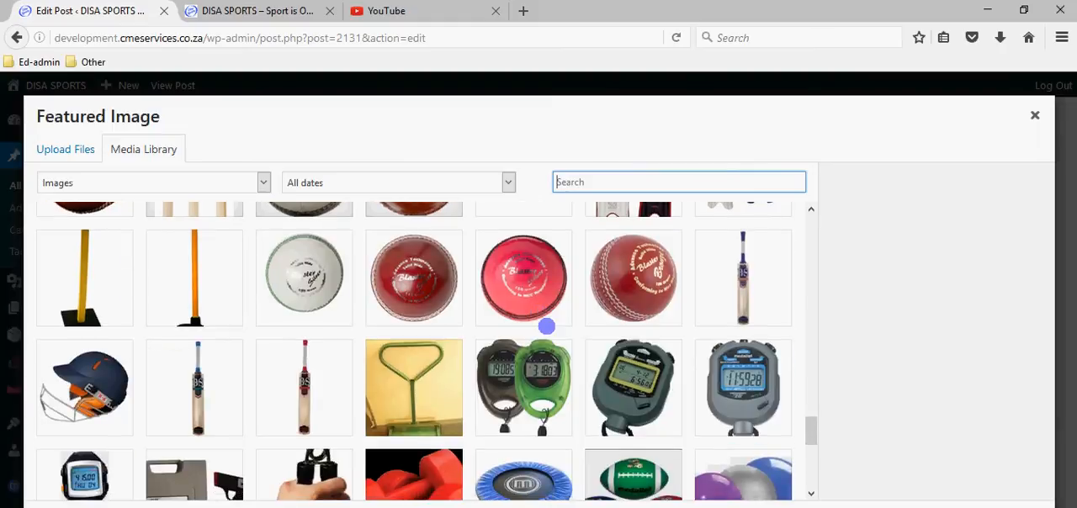
scroll(547, 325, down, 3)
click(291, 416)
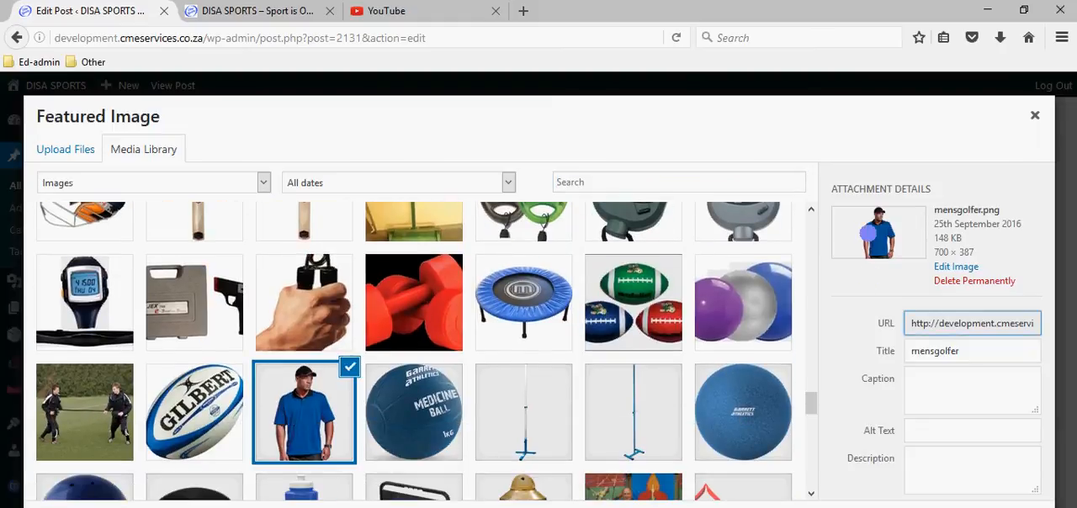
click(989, 507)
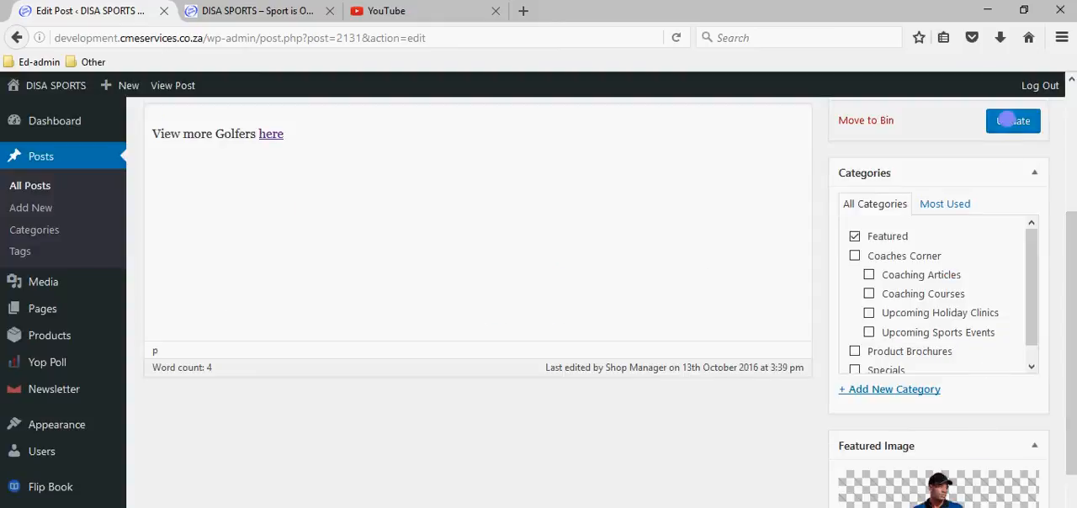
click(1007, 120)
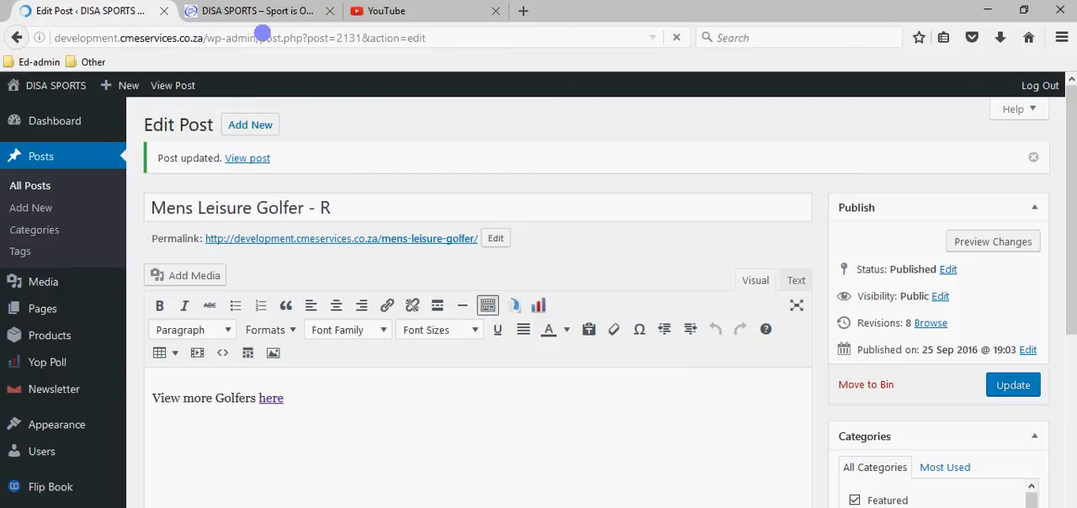
Reload the live home page to examine the golfer slide in the slider, and return to the post editor.
click(277, 11)
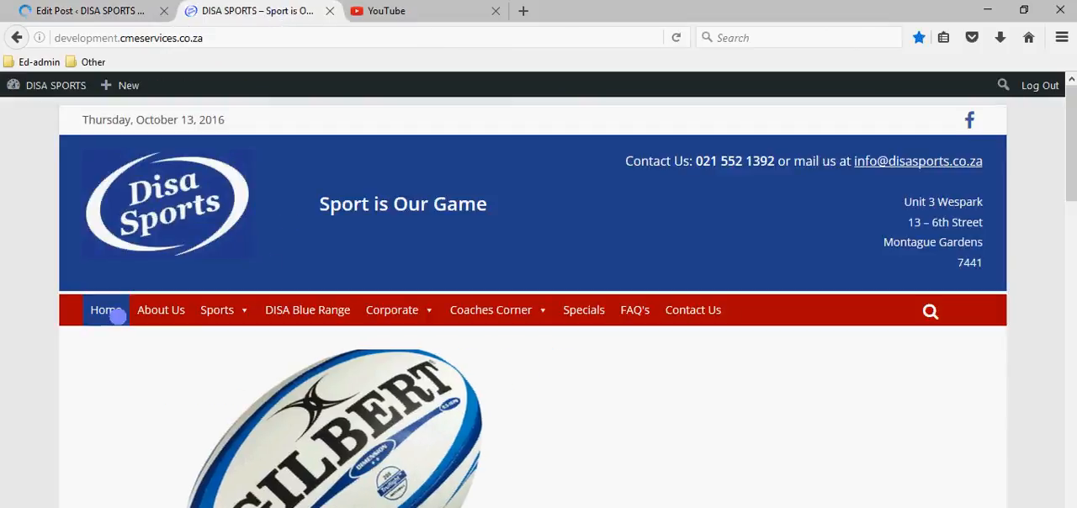
click(143, 213)
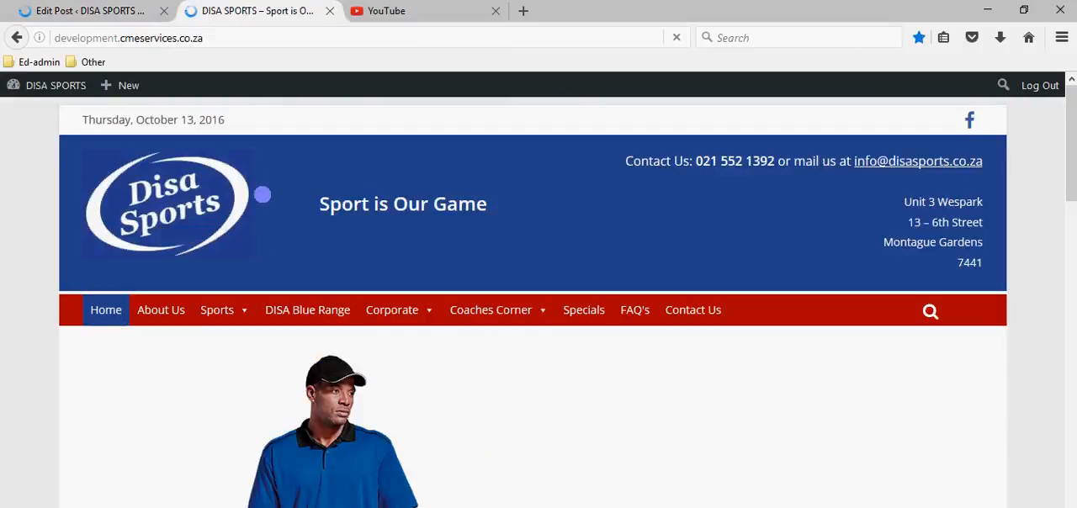
scroll(255, 217, down, 2)
scroll(254, 220, down, 5)
scroll(257, 235, up, 7)
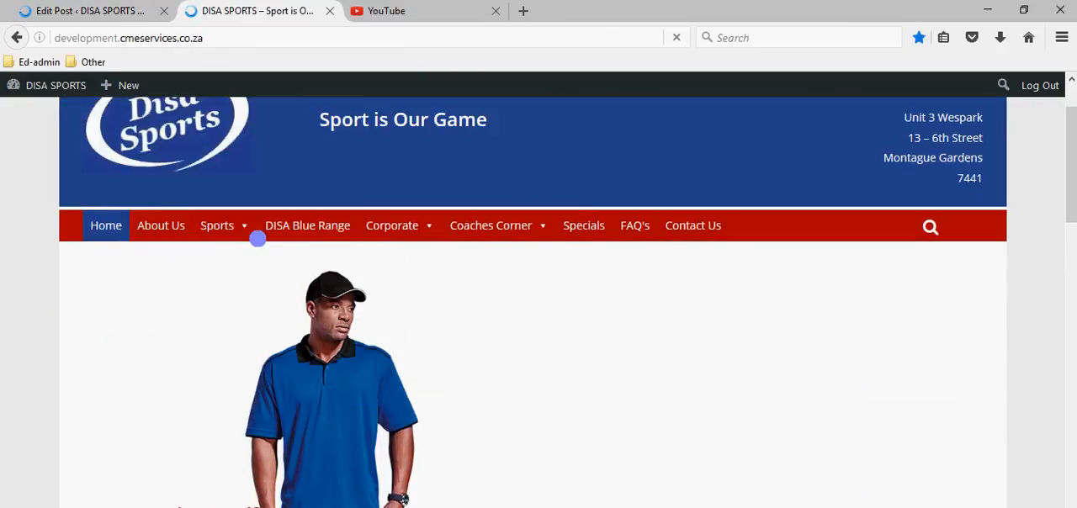
click(74, 8)
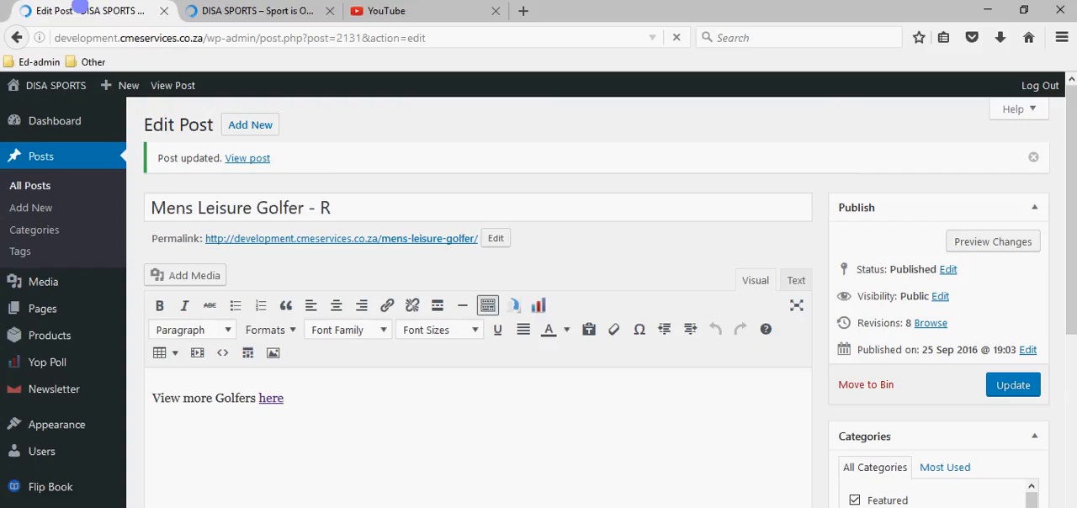